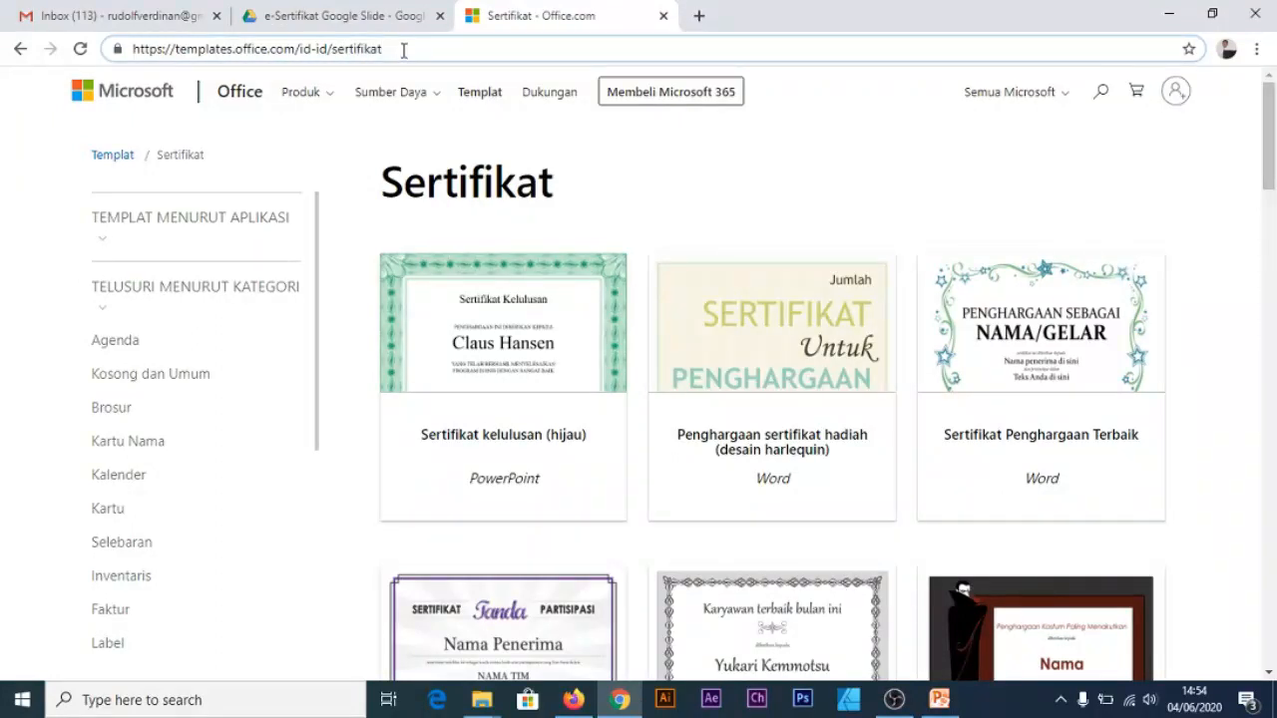
Browse the Sertifikat certificate designs in the Microsoft Office Templates gallery
drag(397, 50, 3, 38)
drag(405, 44, 3, 38)
click(392, 53)
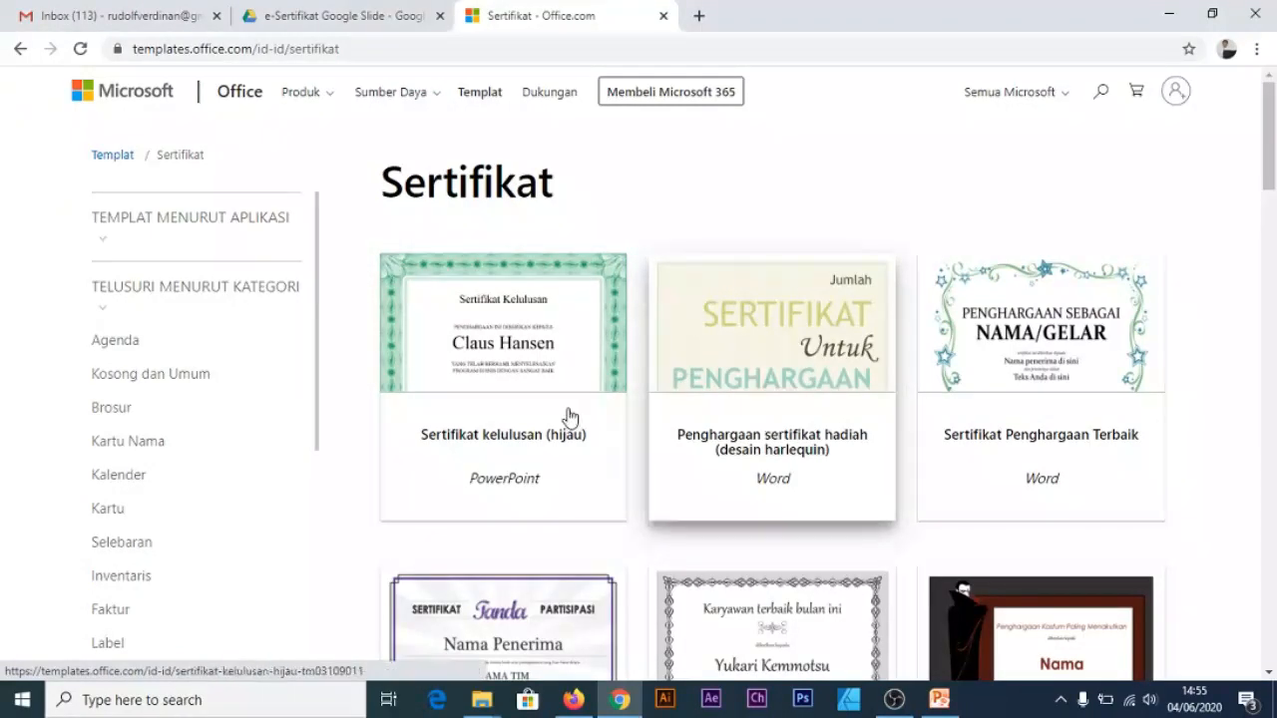
scroll(903, 409, down, 7)
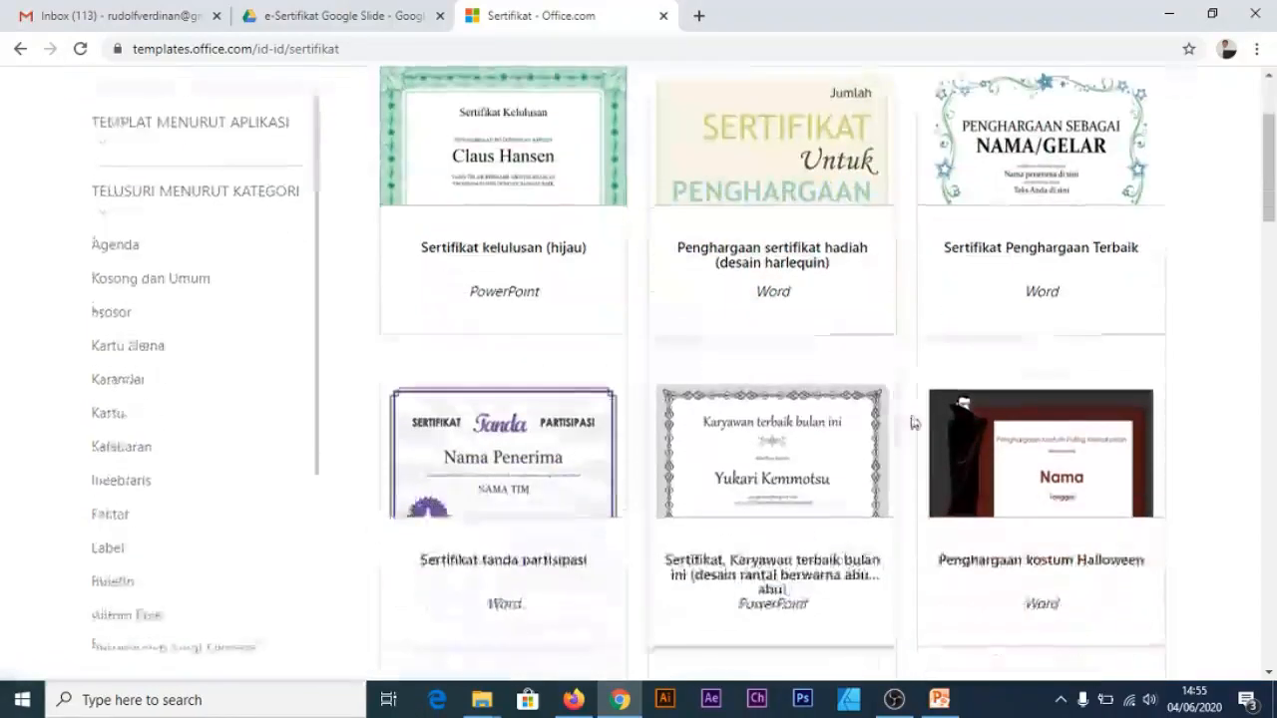
scroll(906, 429, down, 4)
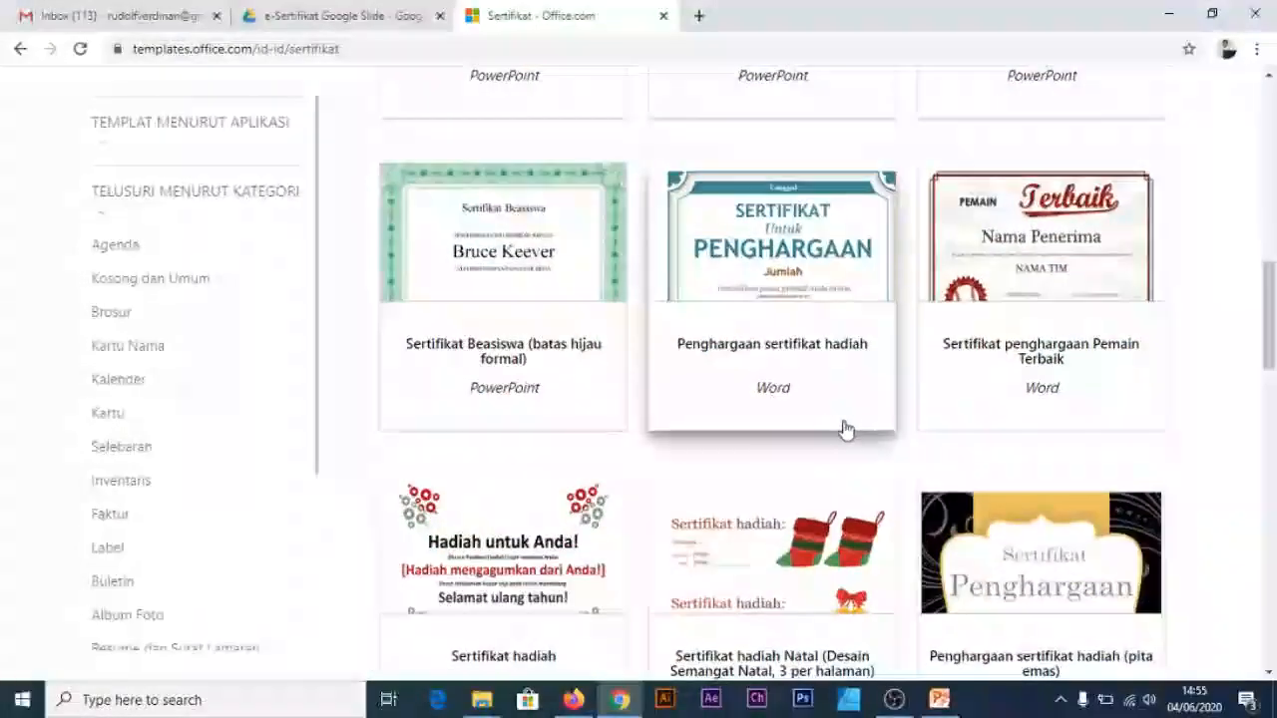
scroll(906, 392, up, 11)
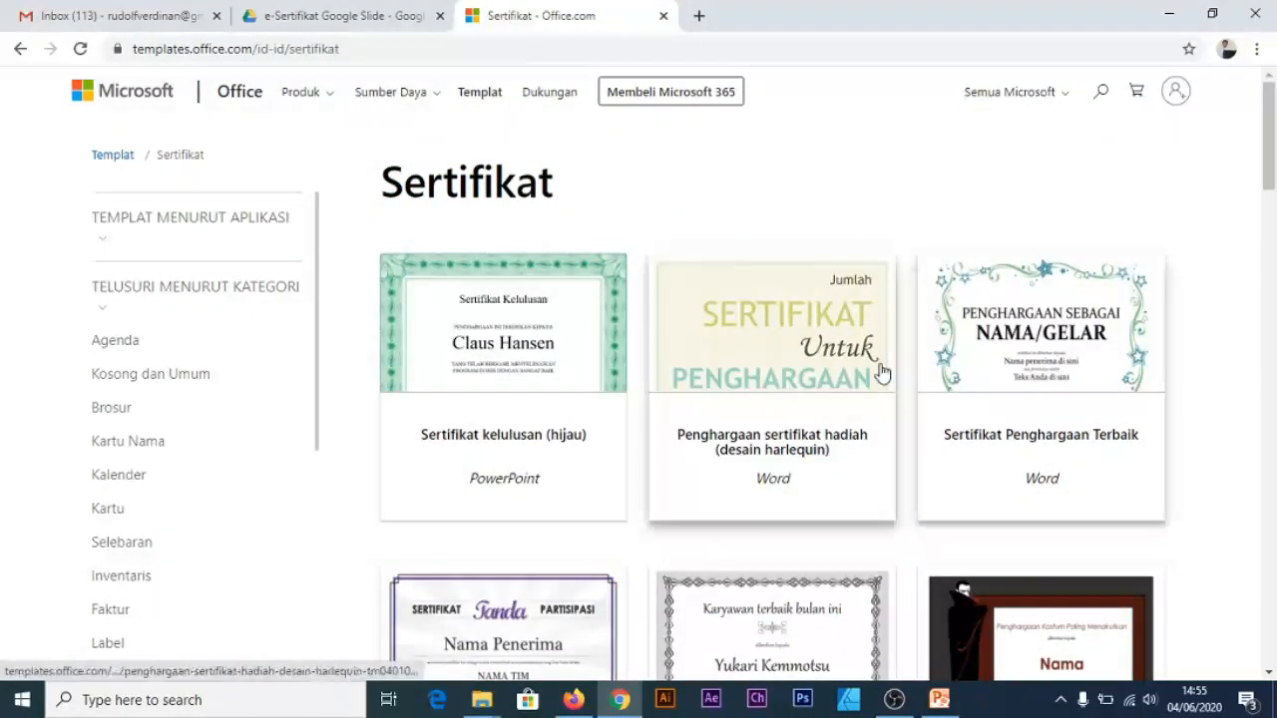
scroll(866, 415, down, 10)
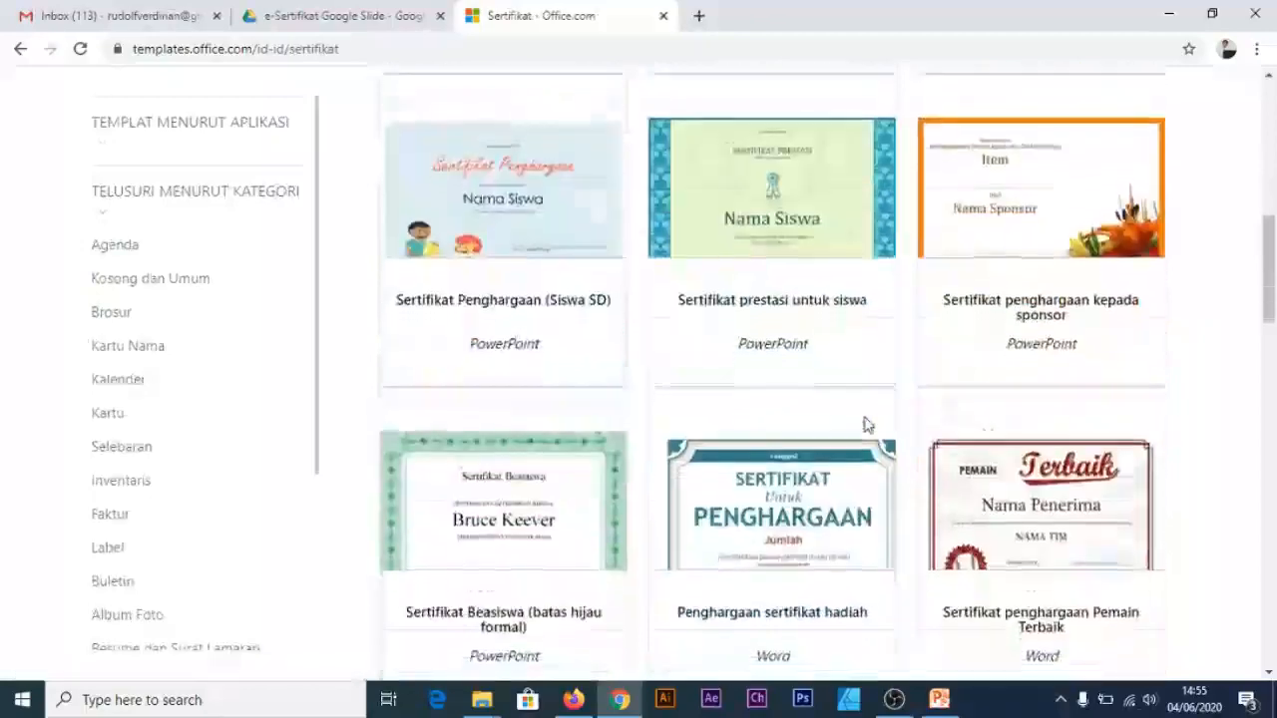
scroll(878, 399, up, 10)
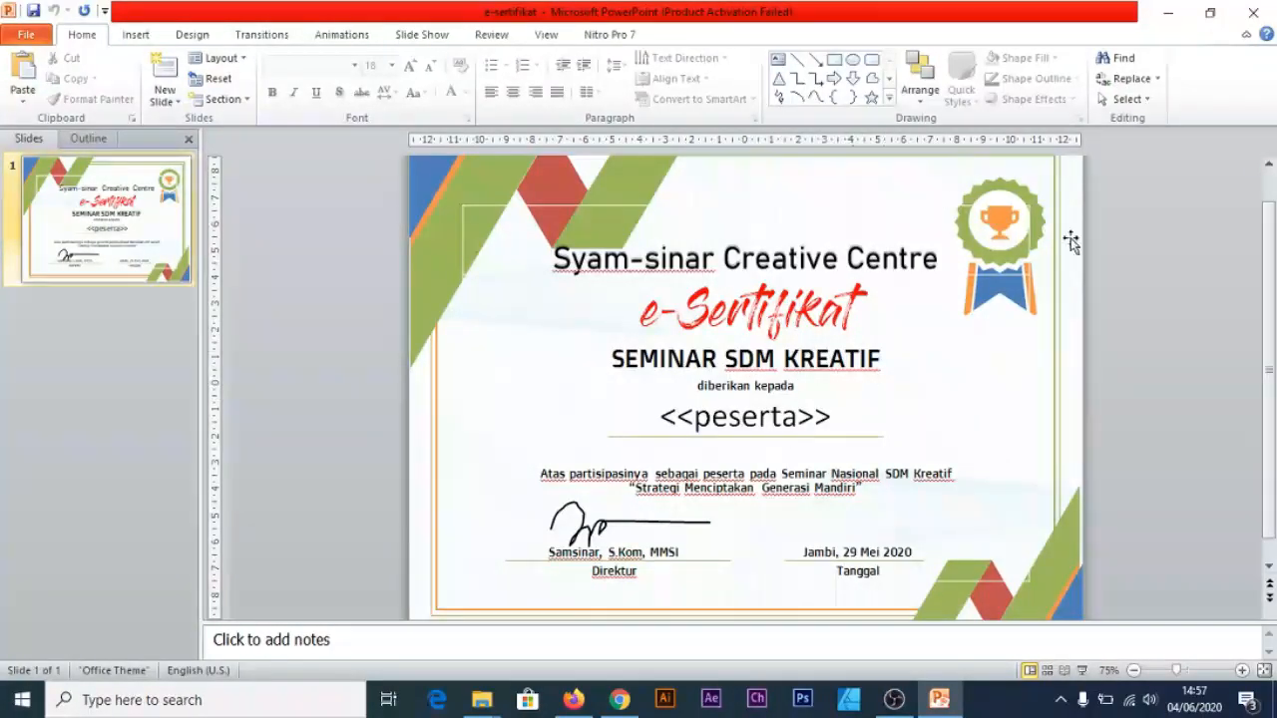
Close the e-sertifikat presentation in PowerPoint
click(1253, 13)
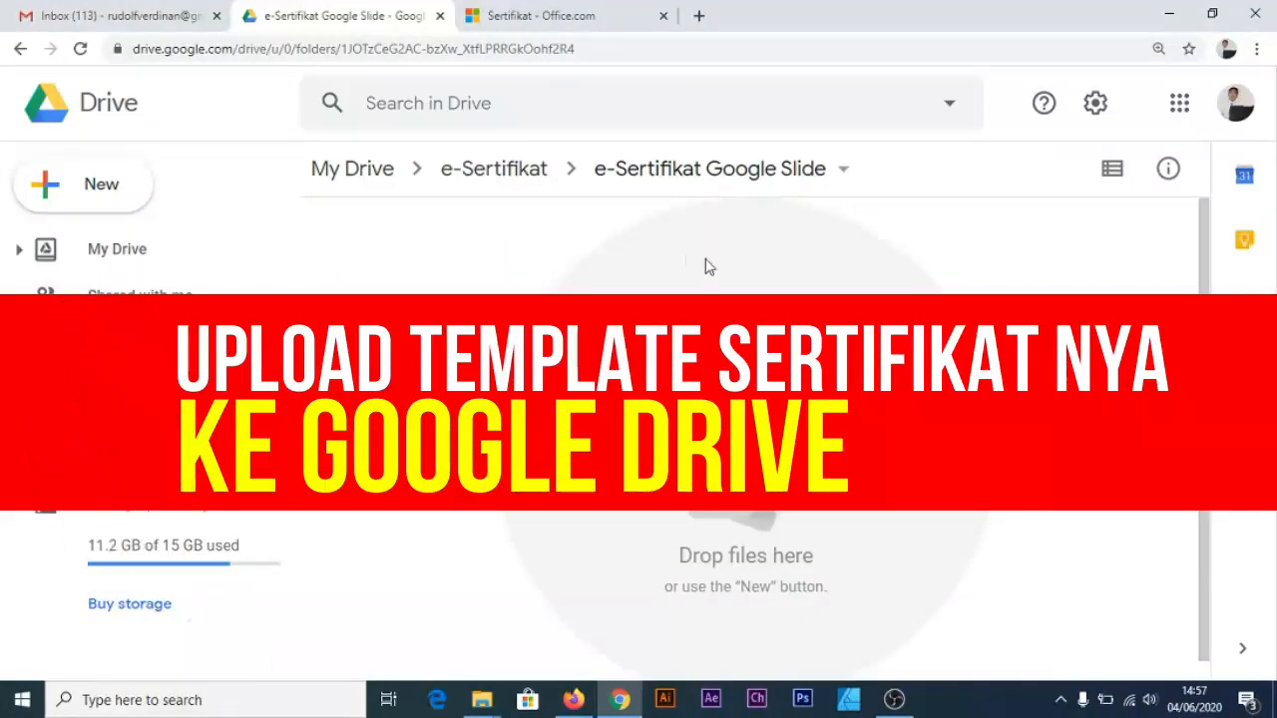
Upload the e-sertifikat file from the computer and dismiss the upload completion notice
right_click(431, 258)
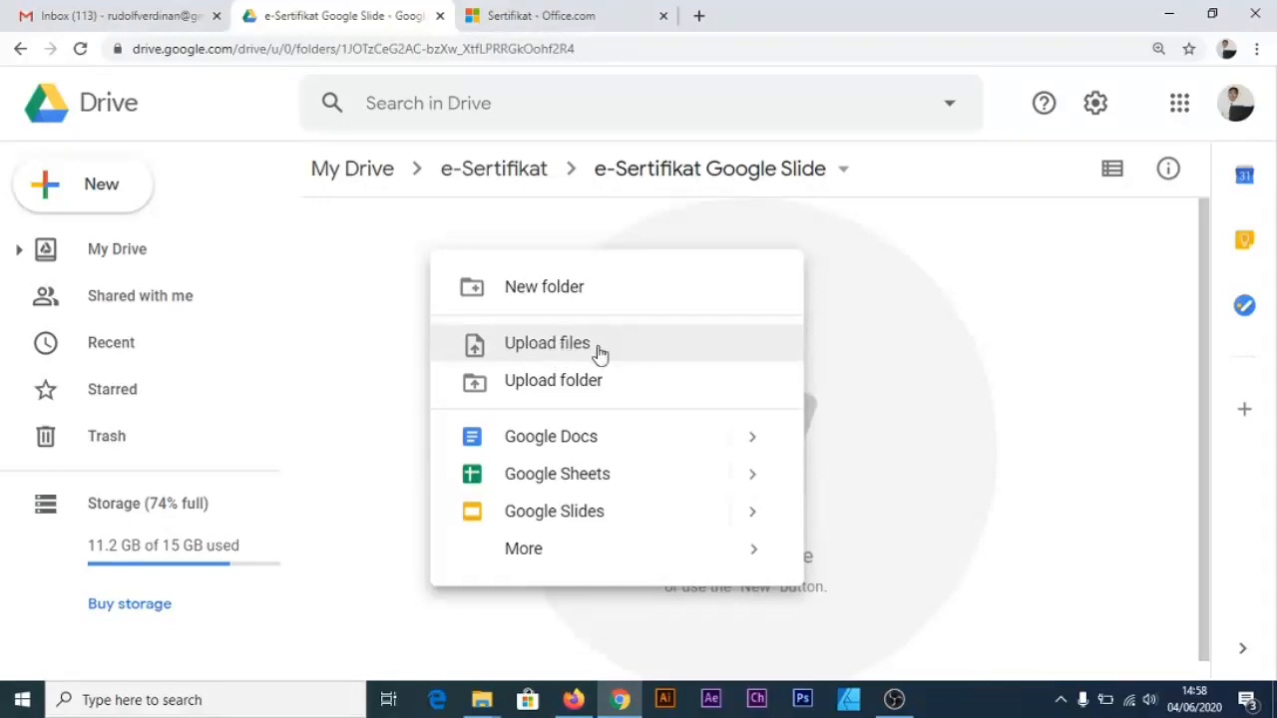
click(598, 351)
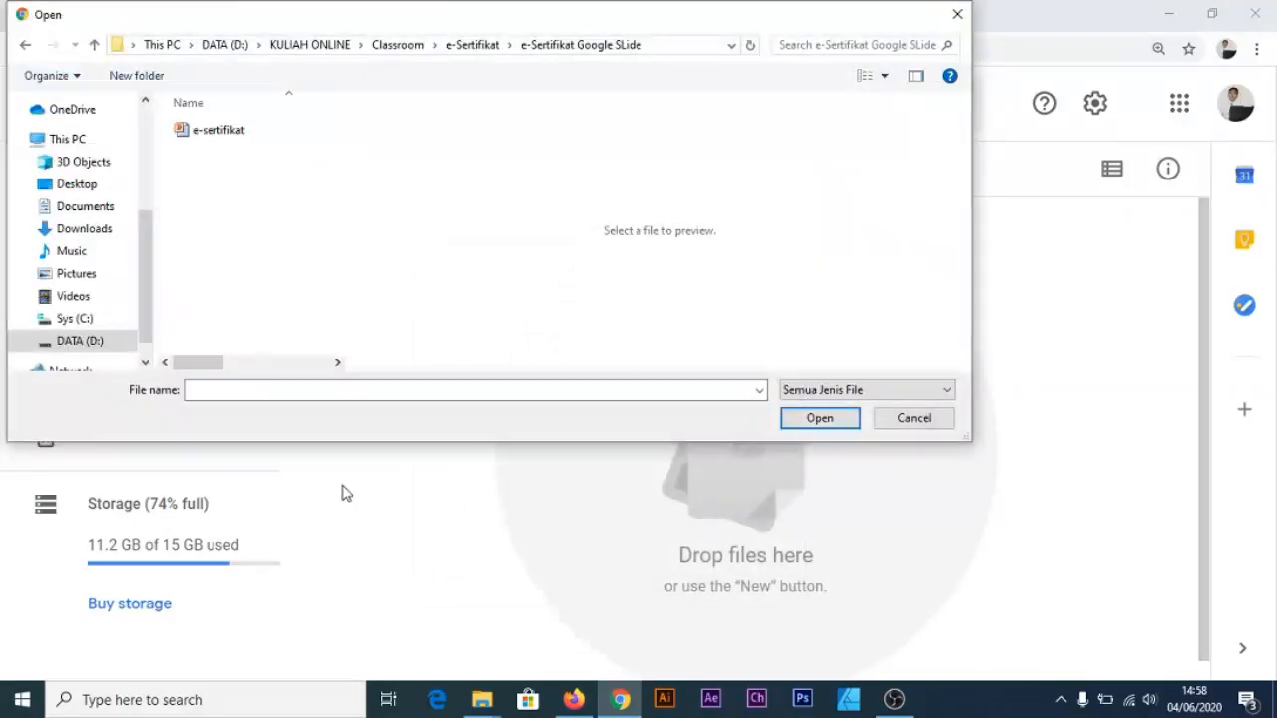
click(209, 138)
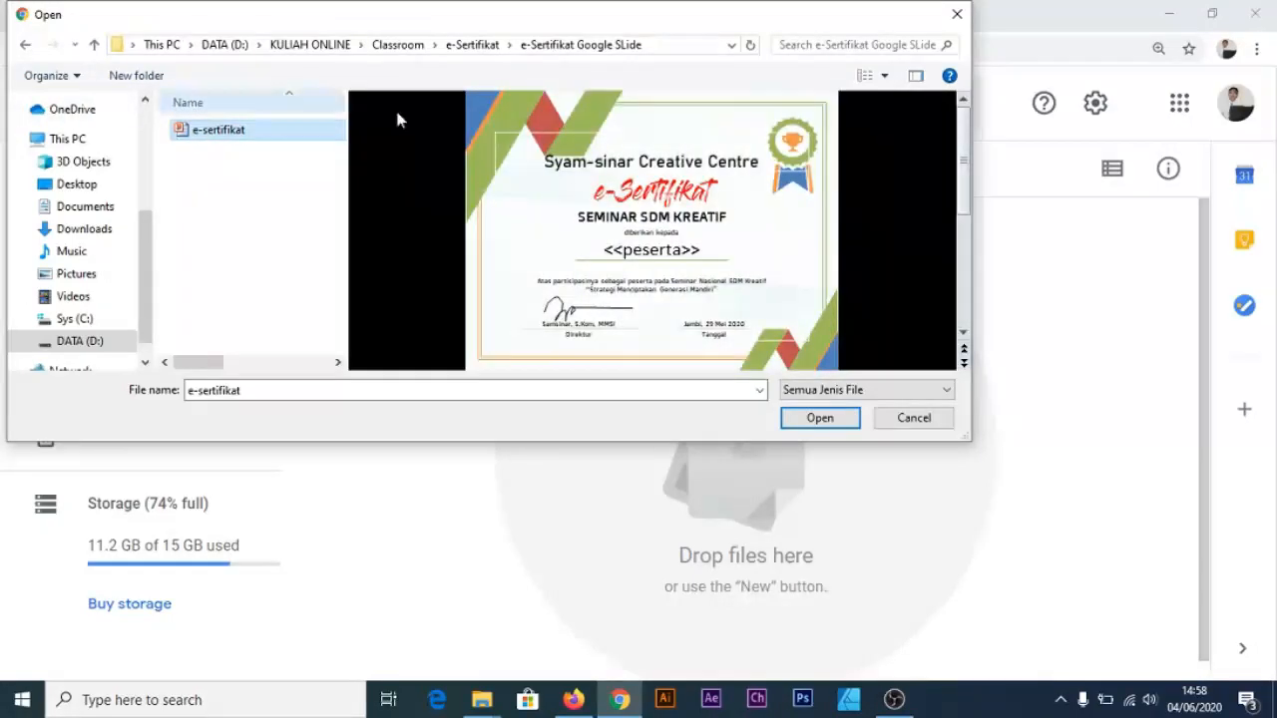
click(819, 418)
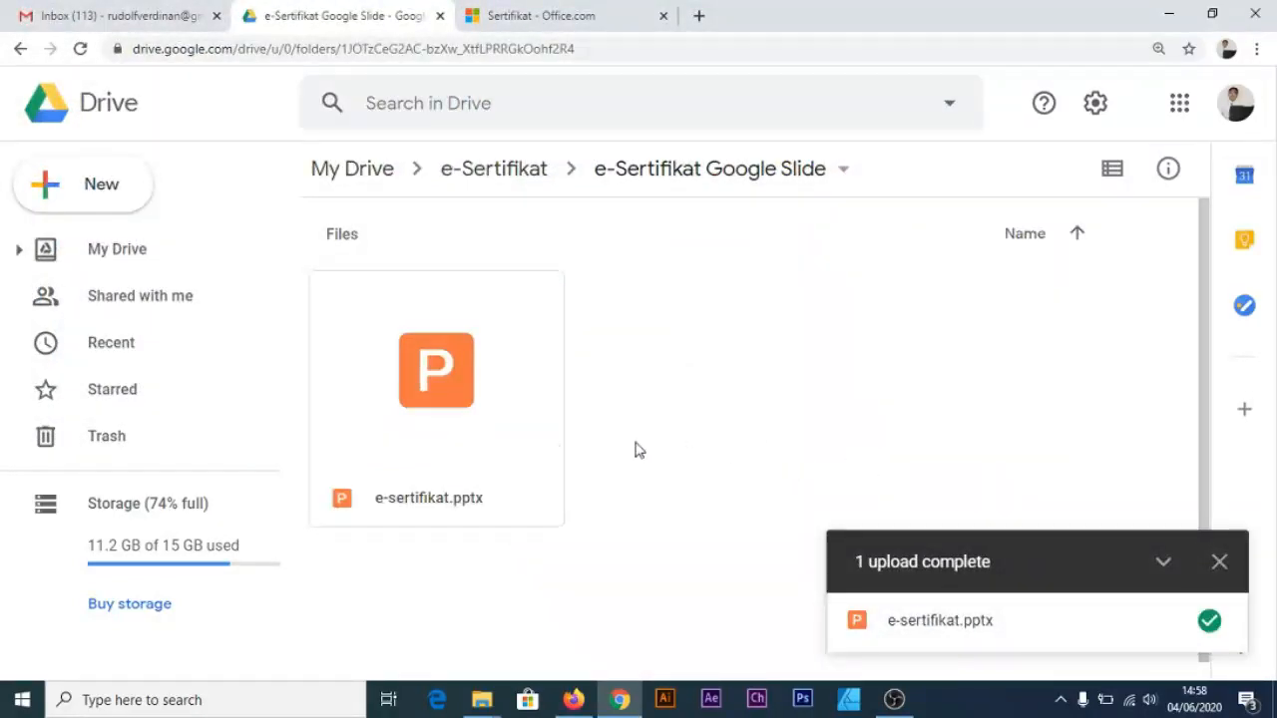
click(510, 412)
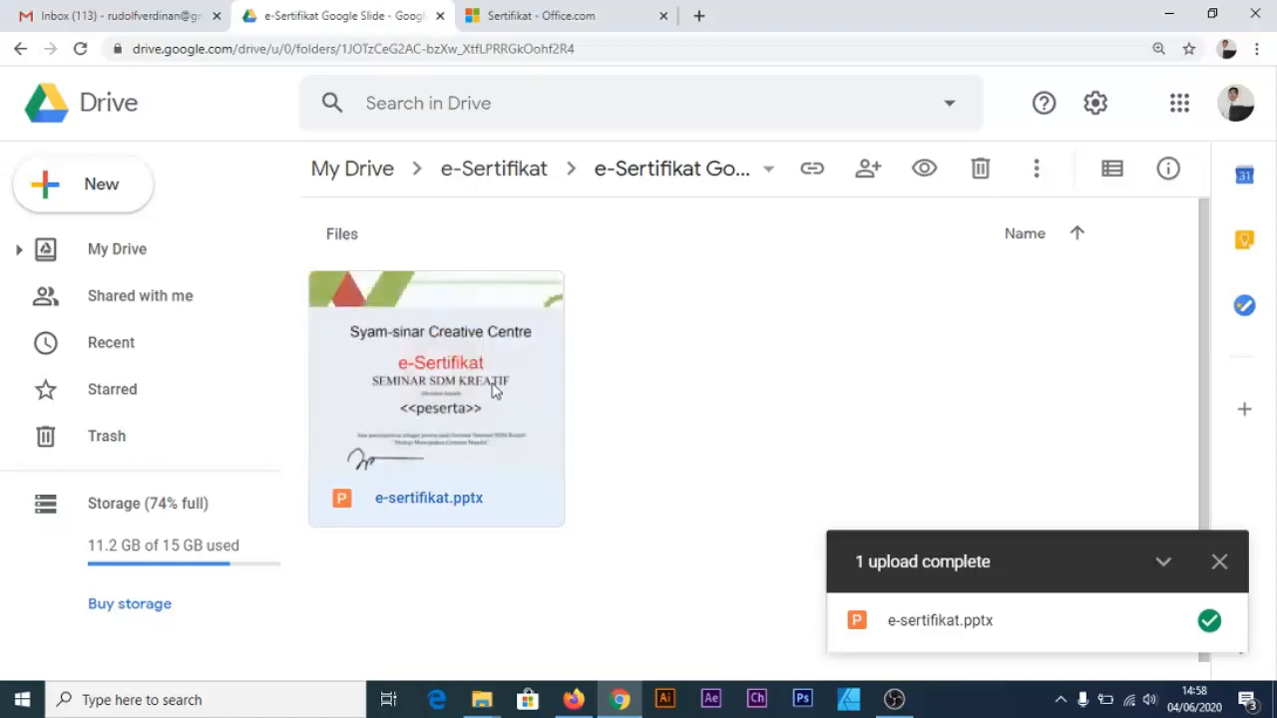
click(1219, 561)
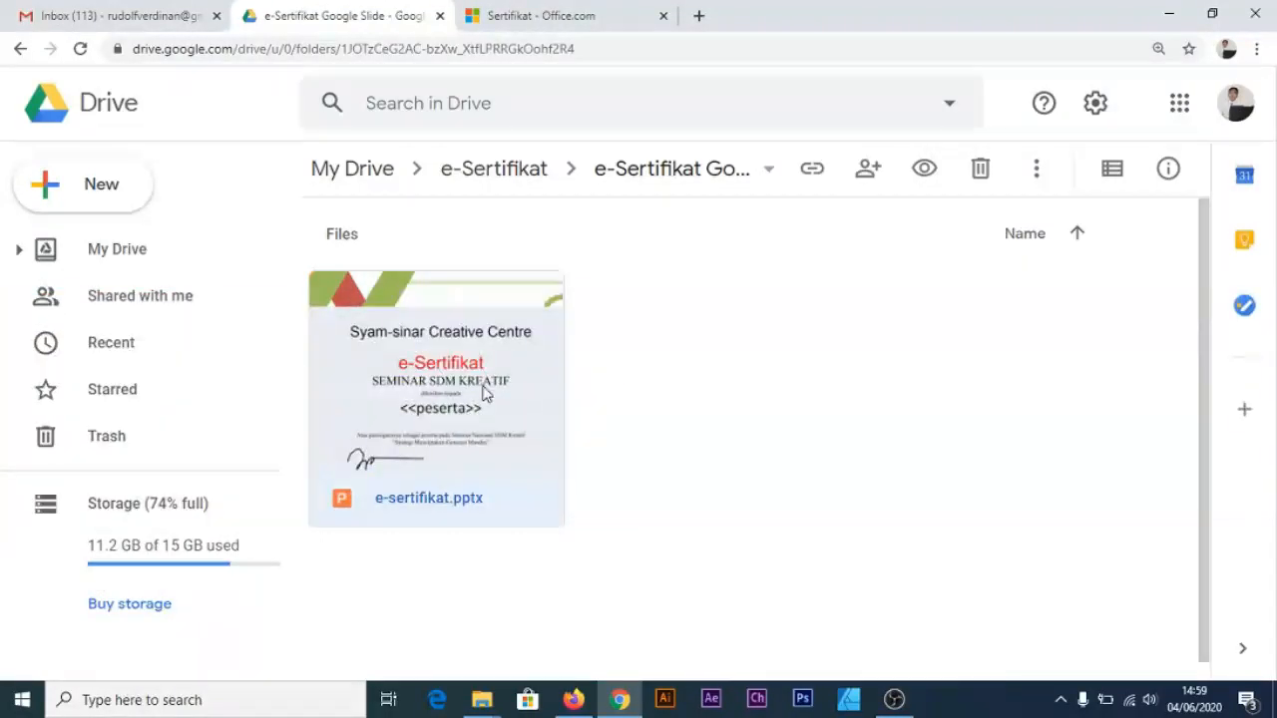
Open e-sertifikat.pptx with Google Slides and save it as a Google Slides file
right_click(483, 392)
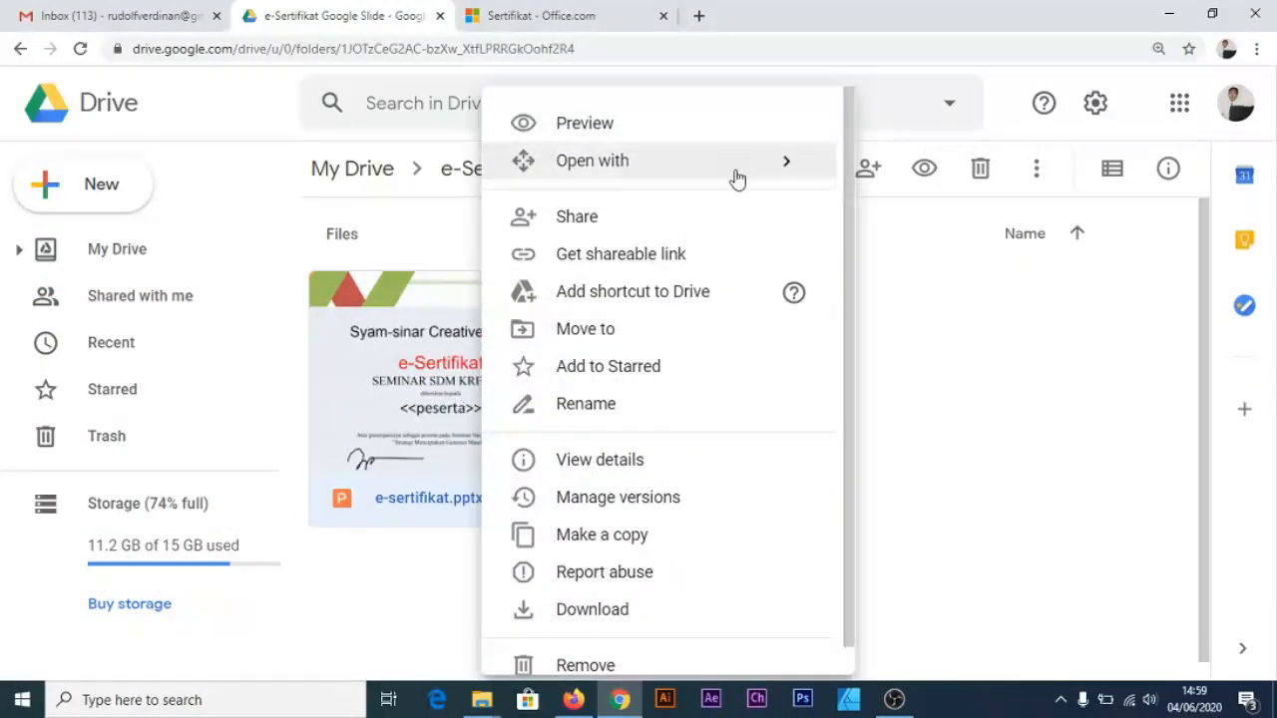
mouse_move(734, 177)
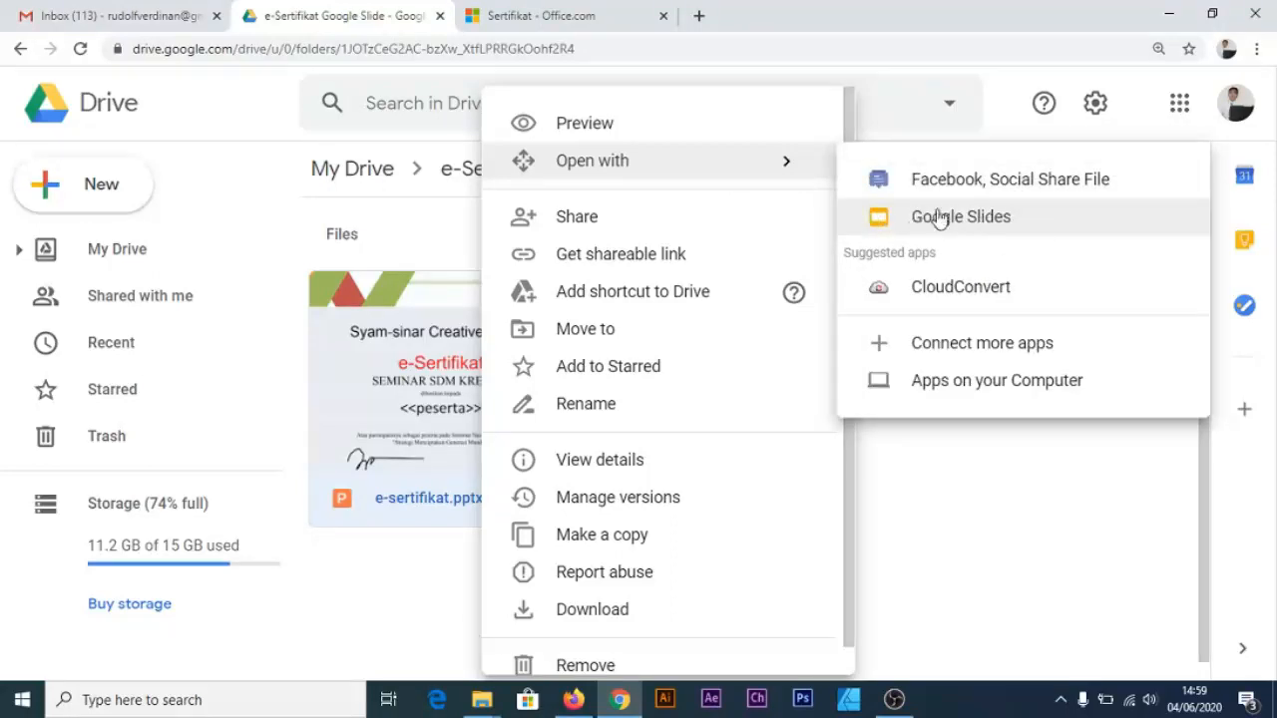
click(975, 220)
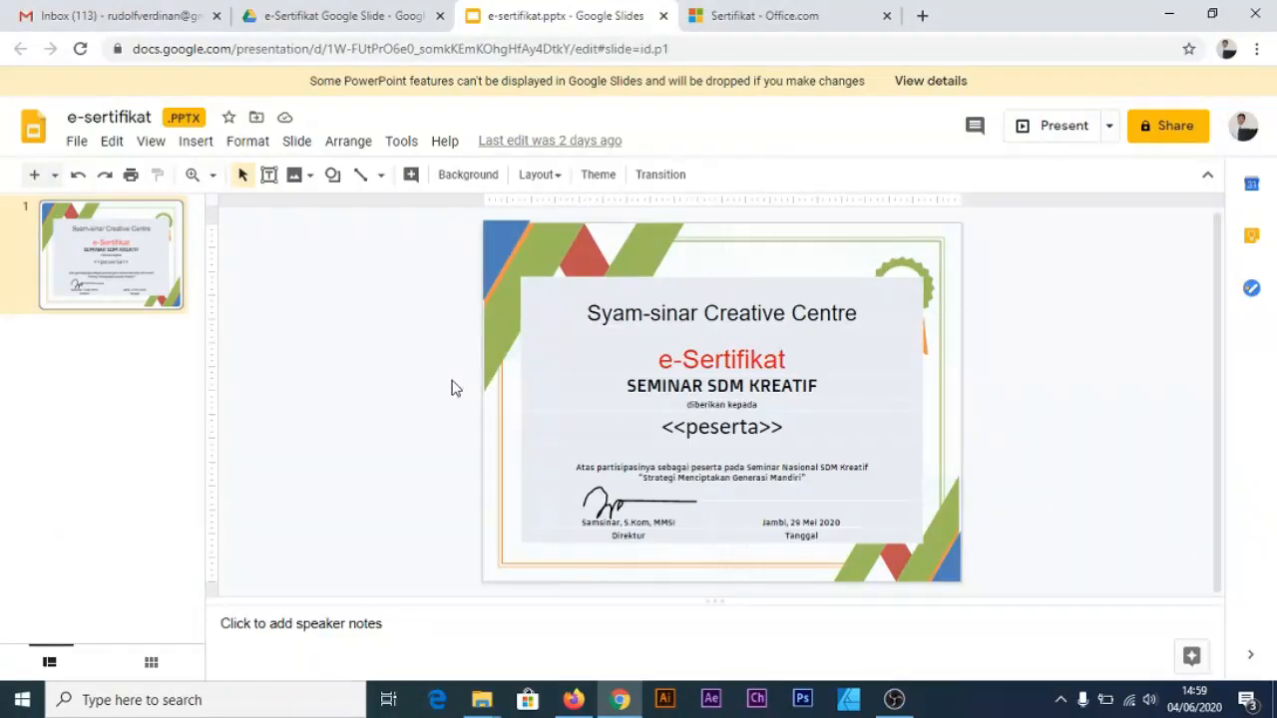
click(79, 145)
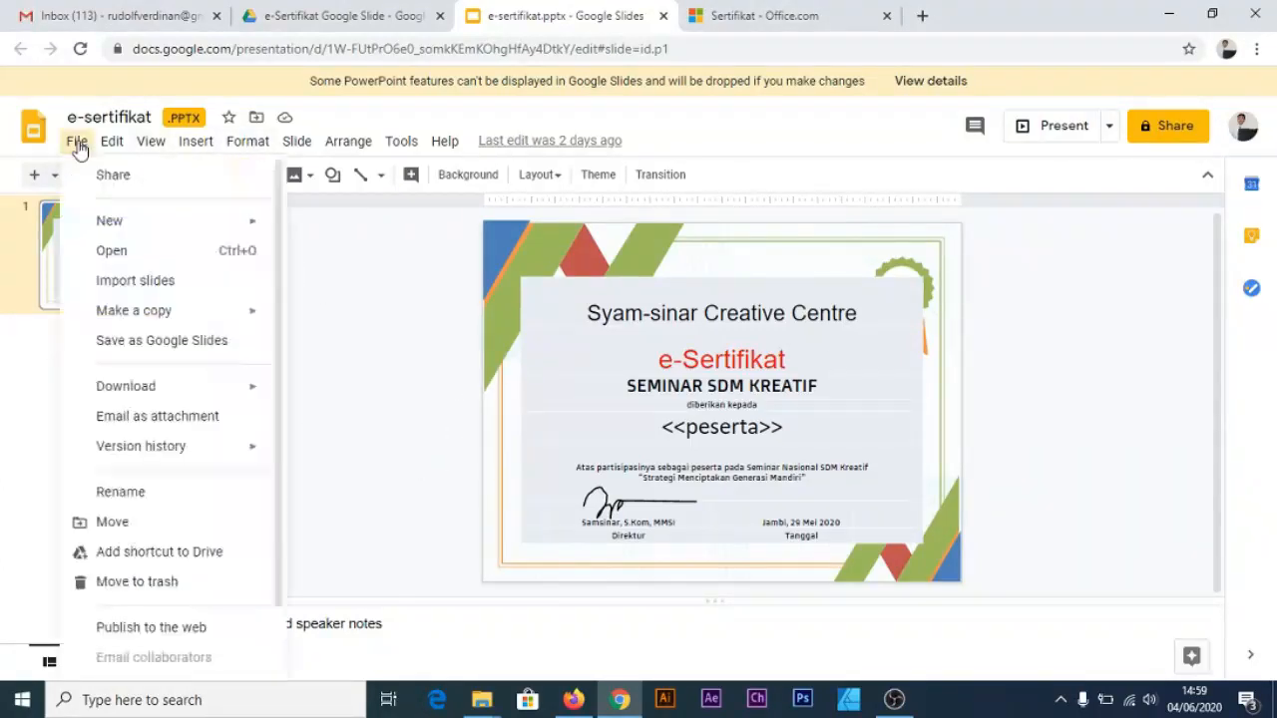
click(214, 345)
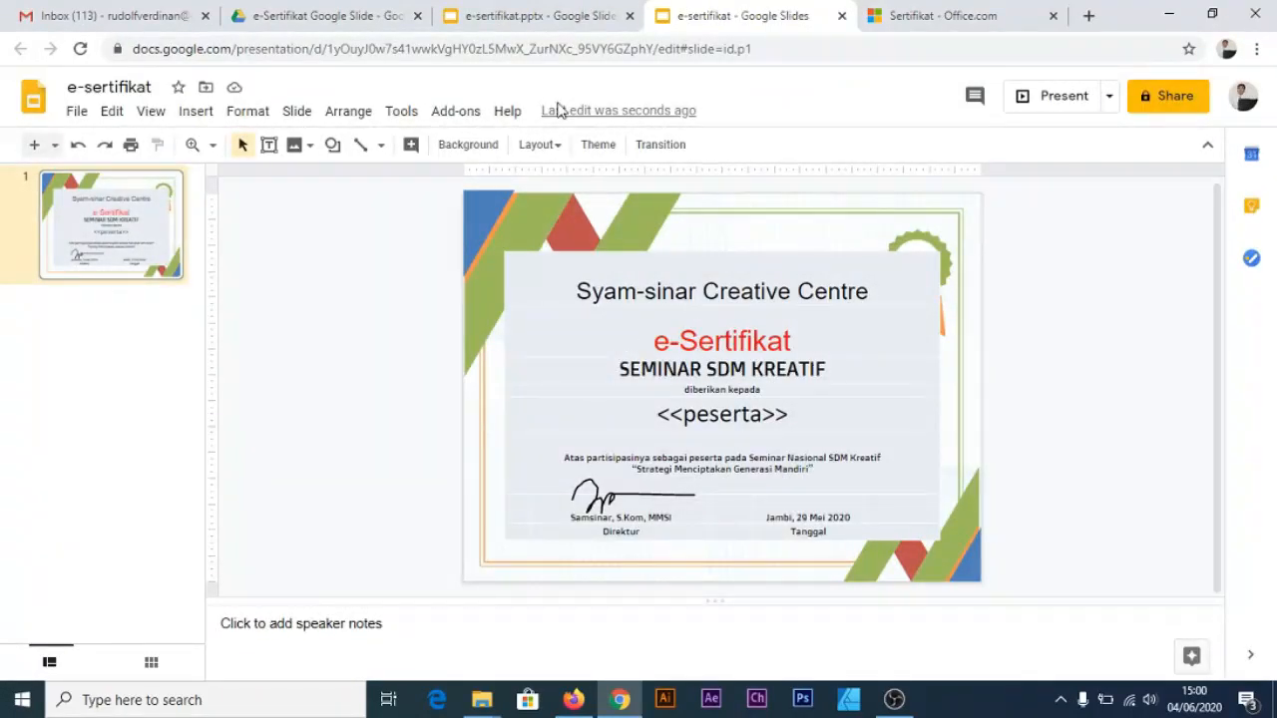
Compare both tabs and close the original e-sertifikat.pptx version
click(536, 20)
click(713, 17)
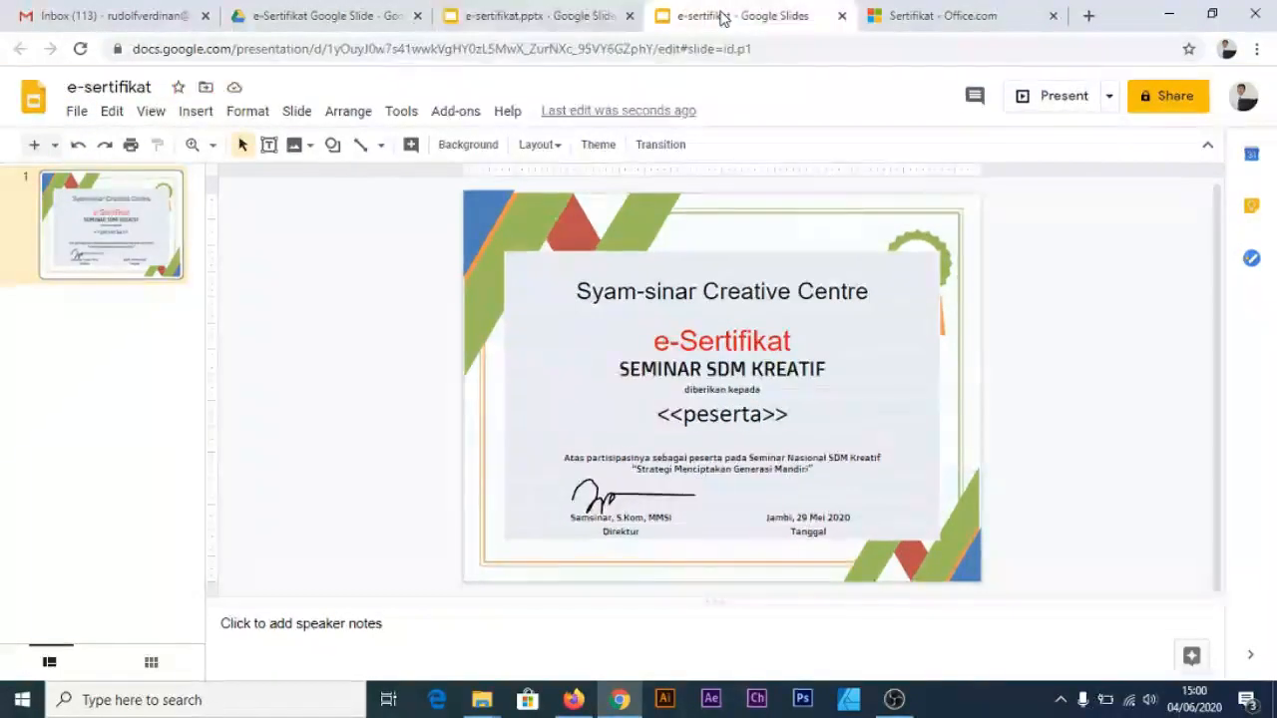
click(574, 16)
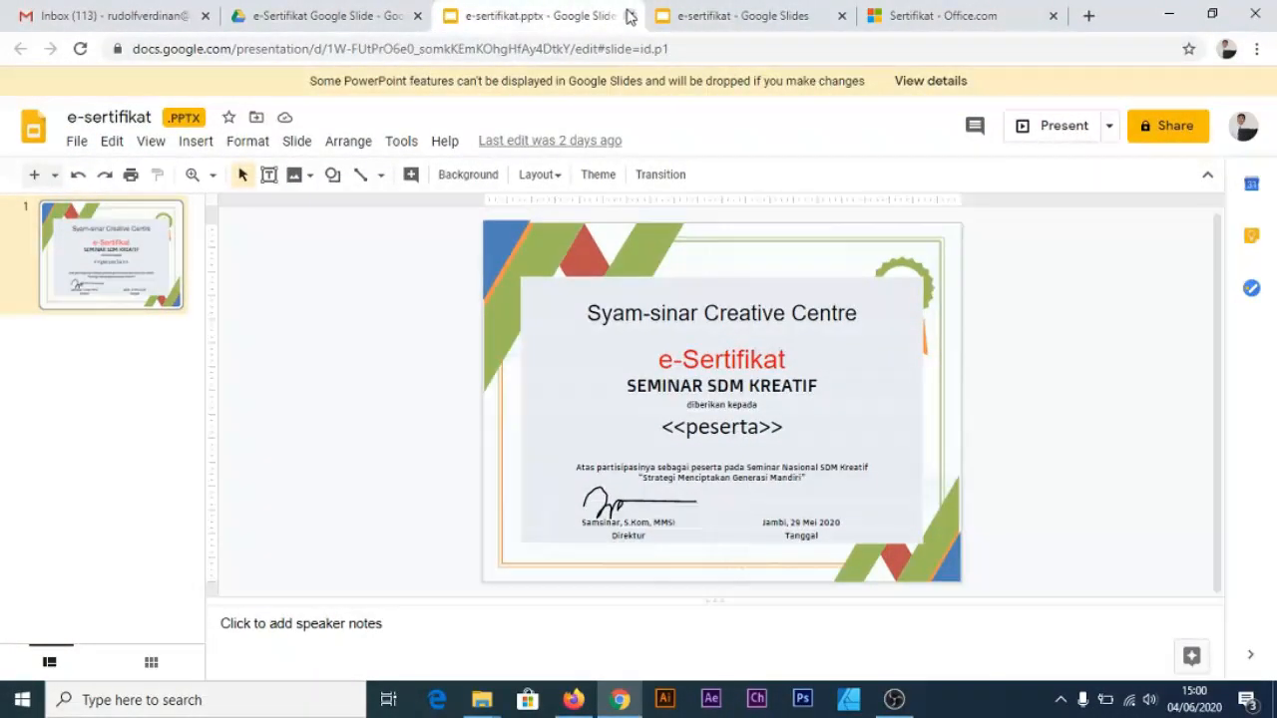
click(629, 17)
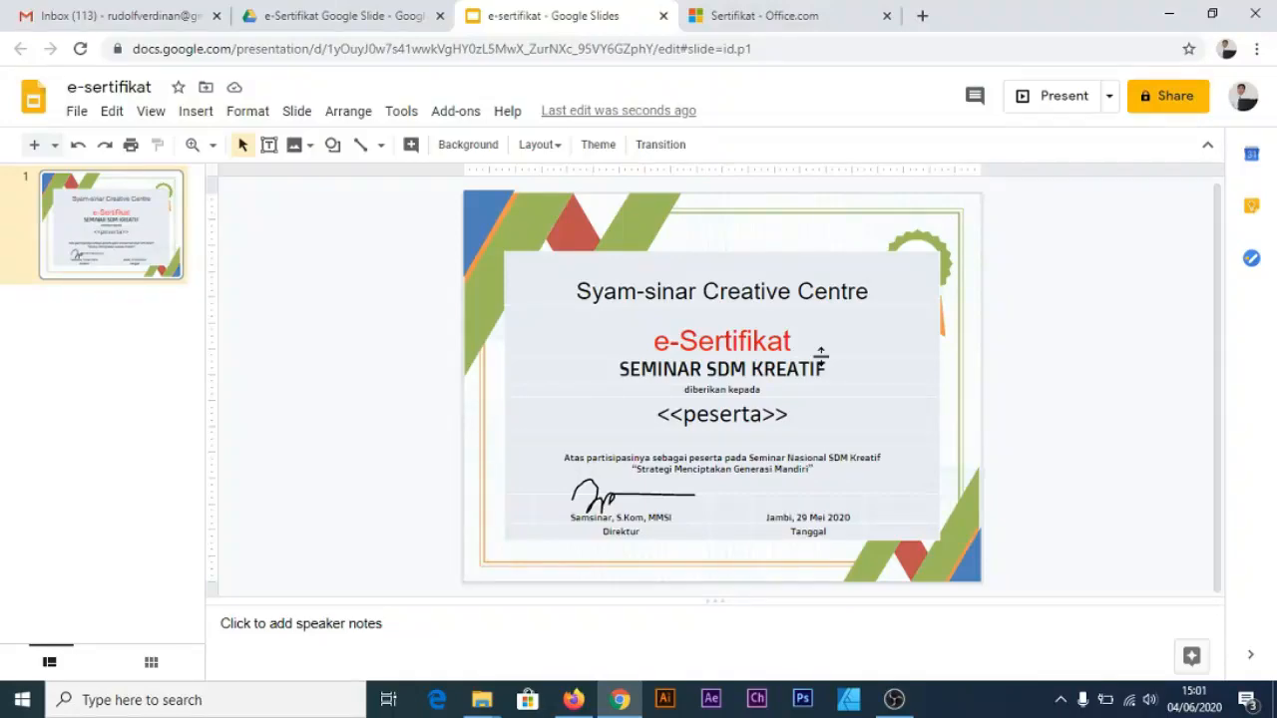
Zoom in to inspect the certificate slide, then reset zoom to 100%
key(ctrl+plus)
key(ctrl+plus)
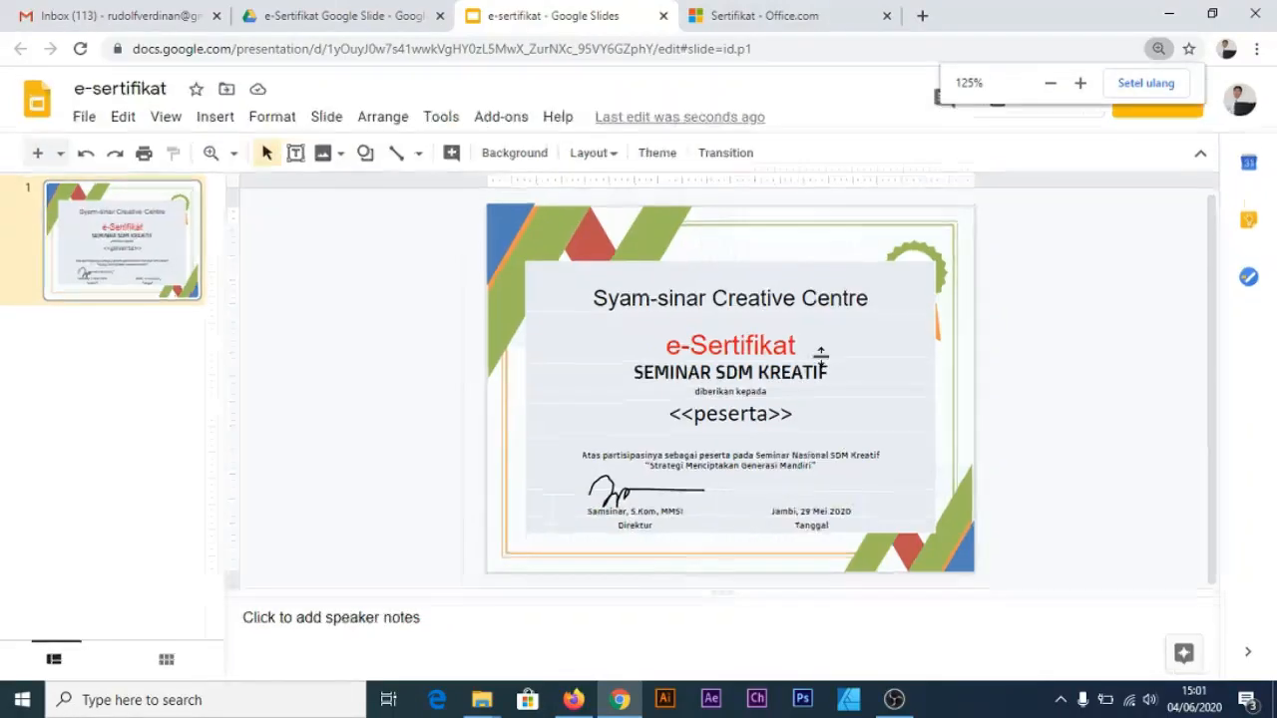
key(ctrl+plus)
key(ctrl+plus)
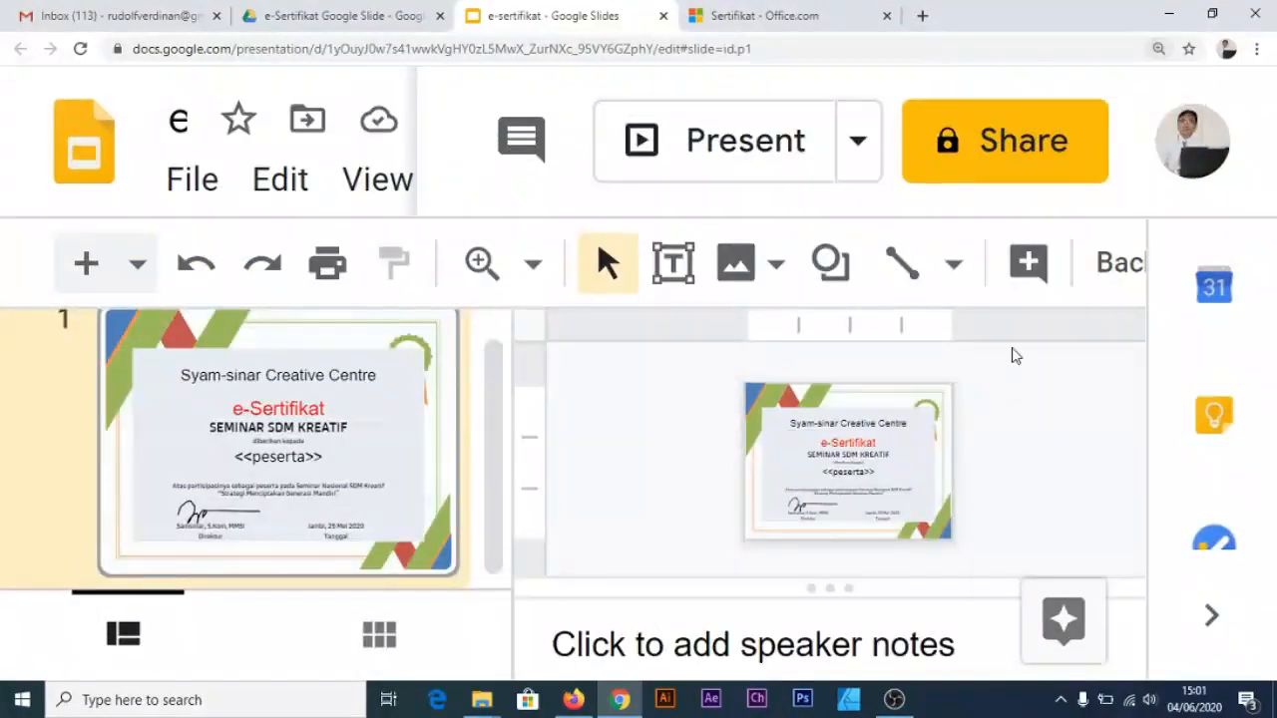
key(ctrl+0)
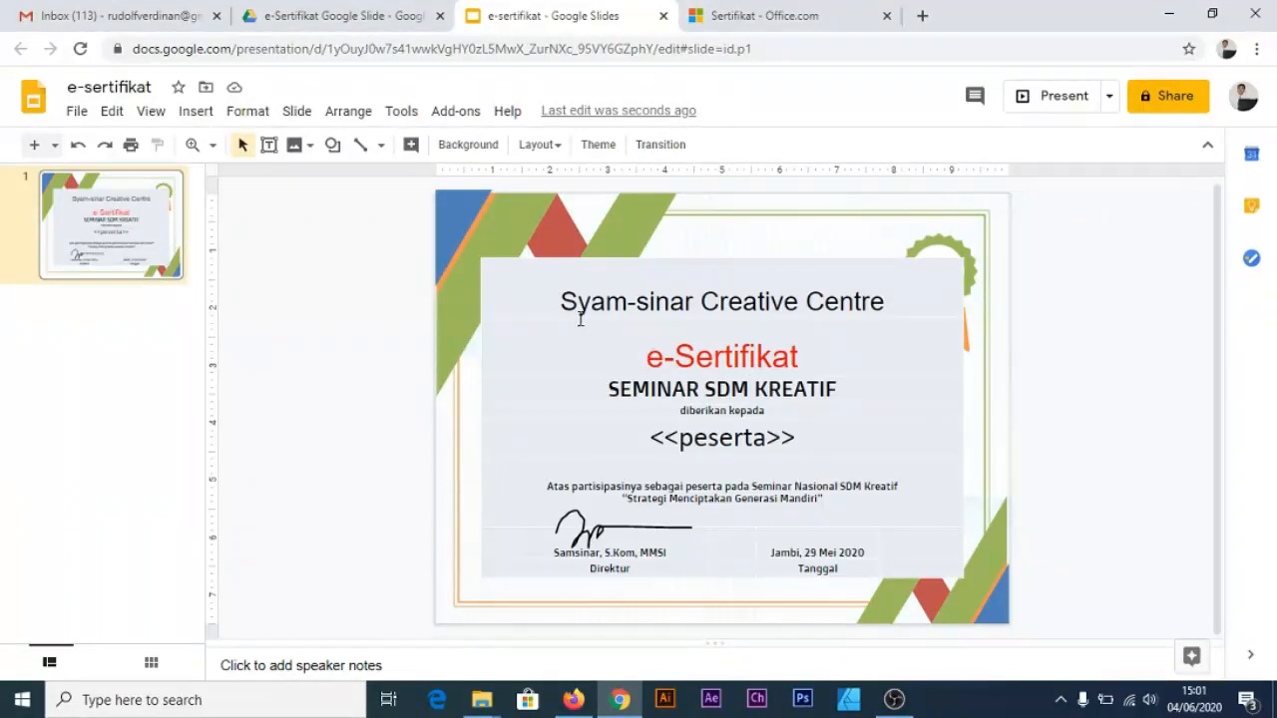
Change the Syam-sinar Creative Centre title font to Lobster
drag(863, 292, 884, 316)
click(644, 356)
click(562, 302)
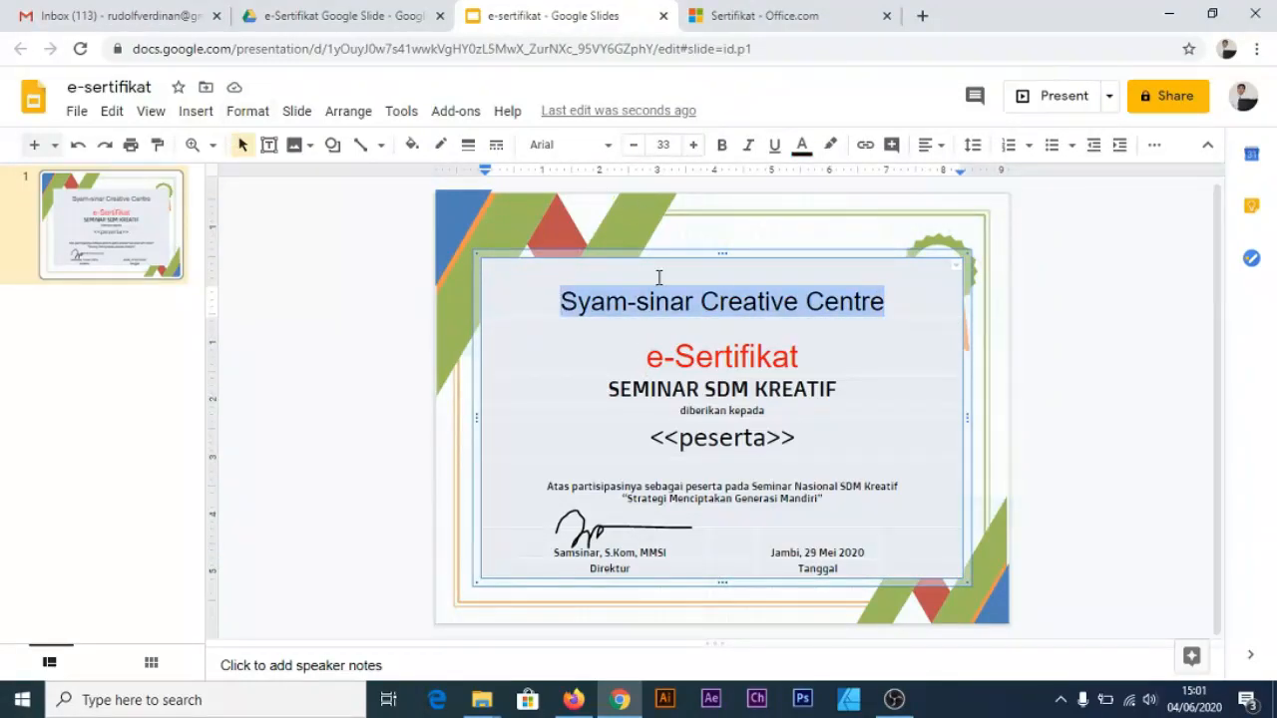
click(573, 147)
click(574, 255)
Colour the title word Creative red and the words Syam-sinar and Centre blue
drag(710, 302, 794, 302)
click(802, 147)
click(827, 266)
click(870, 303)
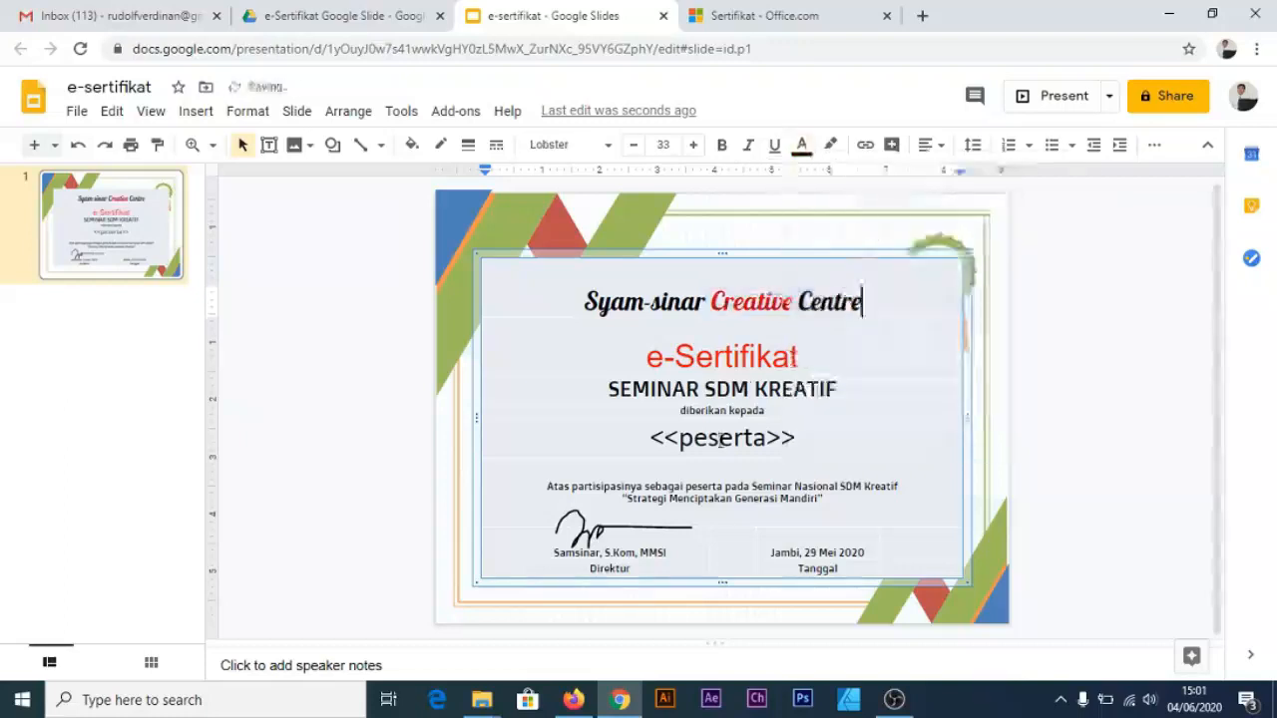
drag(583, 302, 705, 302)
click(802, 146)
click(933, 289)
click(794, 302)
drag(797, 303, 863, 302)
click(803, 147)
click(933, 288)
click(794, 303)
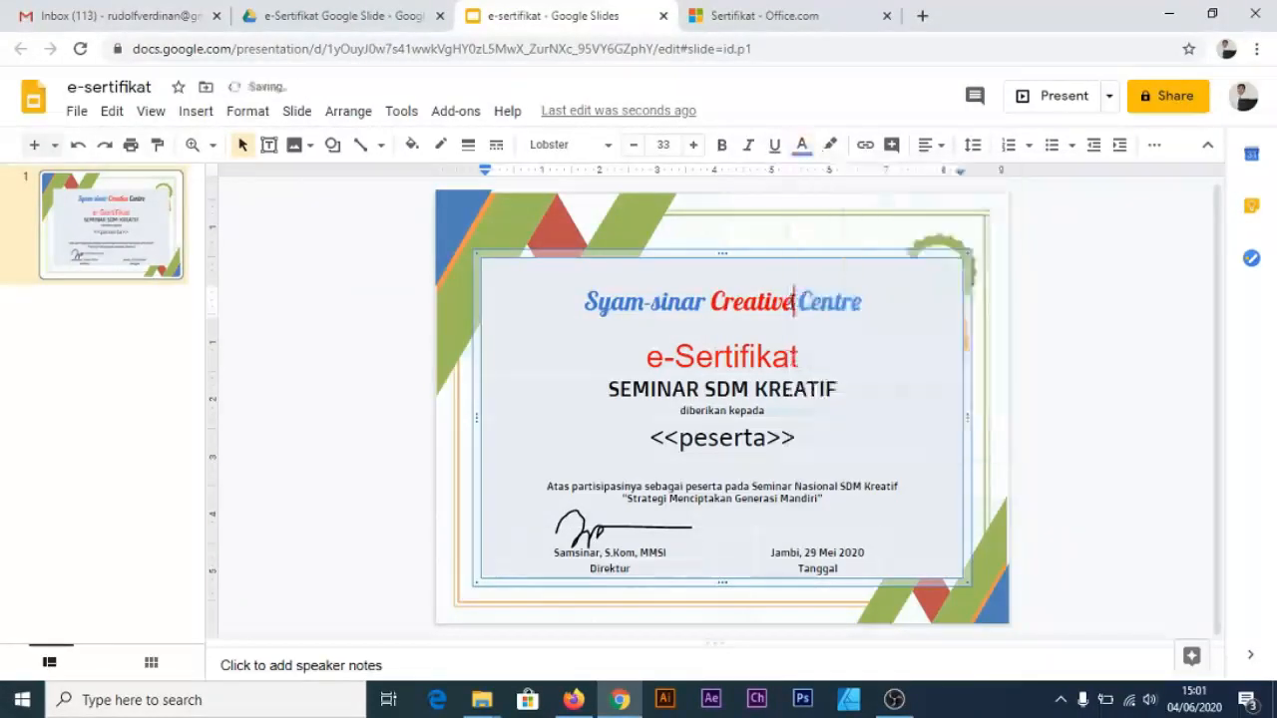
Change the e-Sertifikat heading font to Pacifico, after trying Caveat
triple_click(723, 356)
click(572, 147)
scroll(644, 490, down, 5)
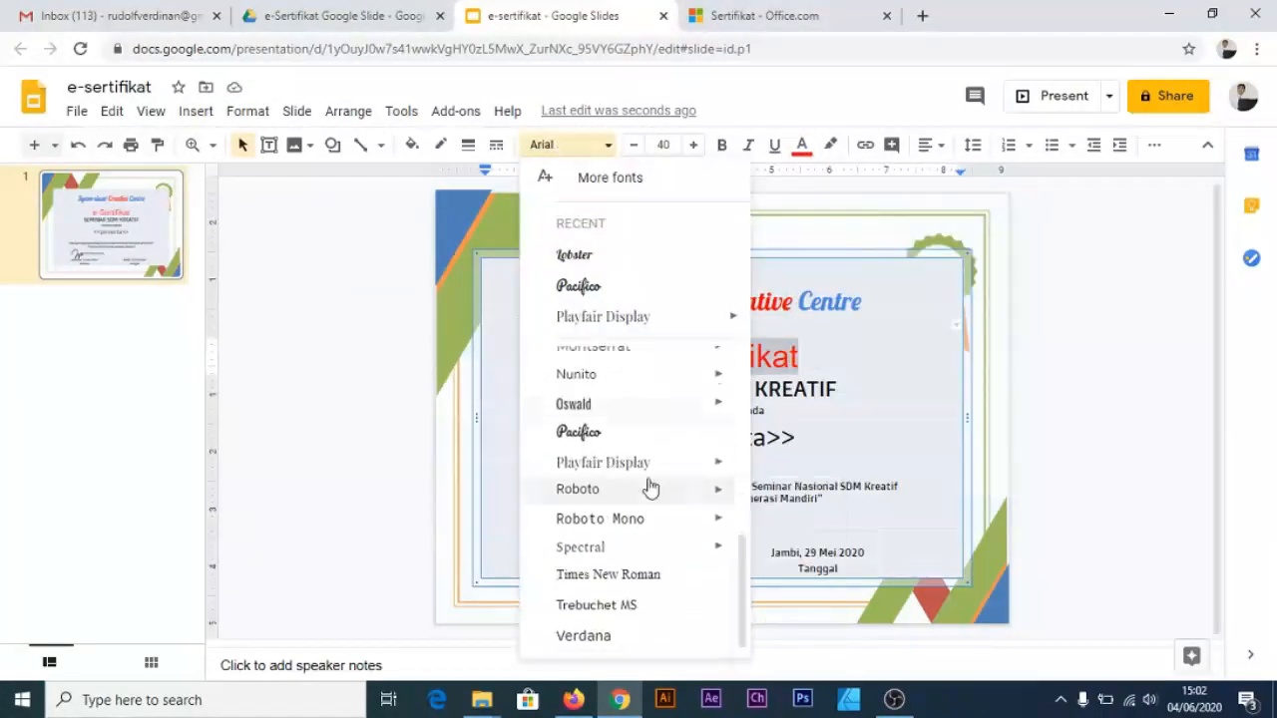
scroll(621, 461, up, 5)
click(620, 456)
click(594, 146)
click(580, 316)
click(622, 390)
click(1129, 365)
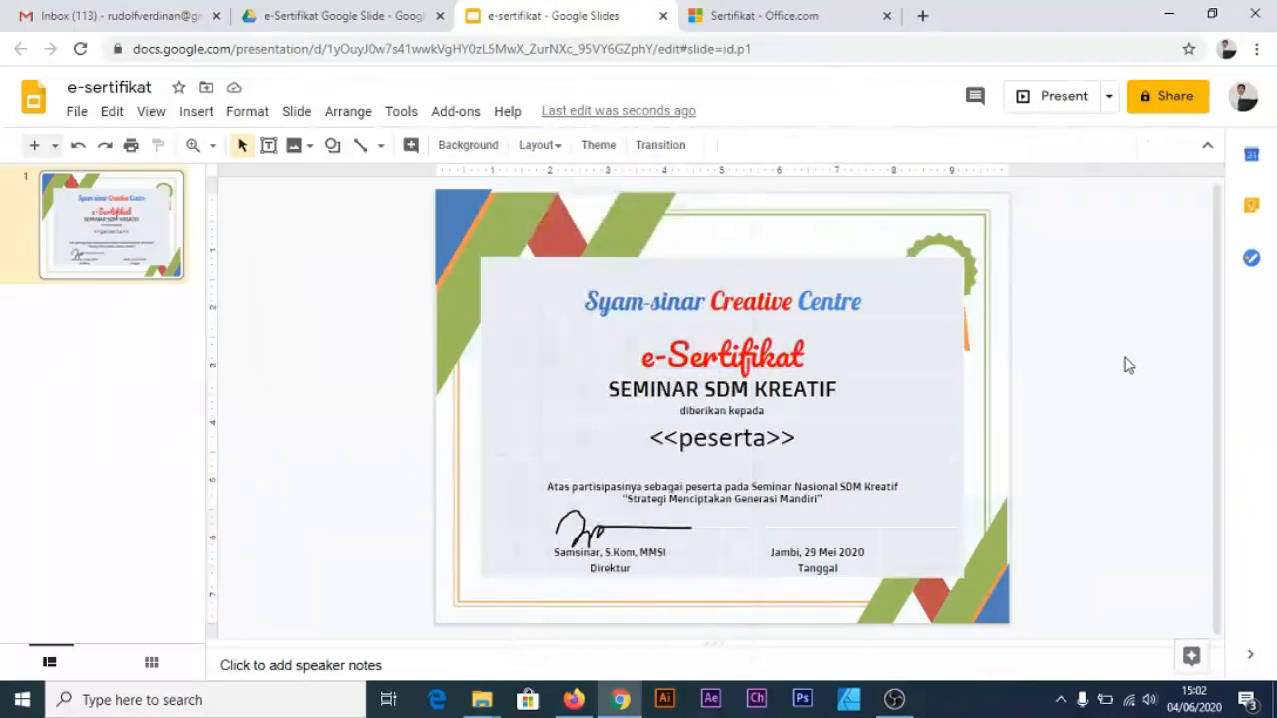
Fill the grey inner rectangle with white
click(949, 273)
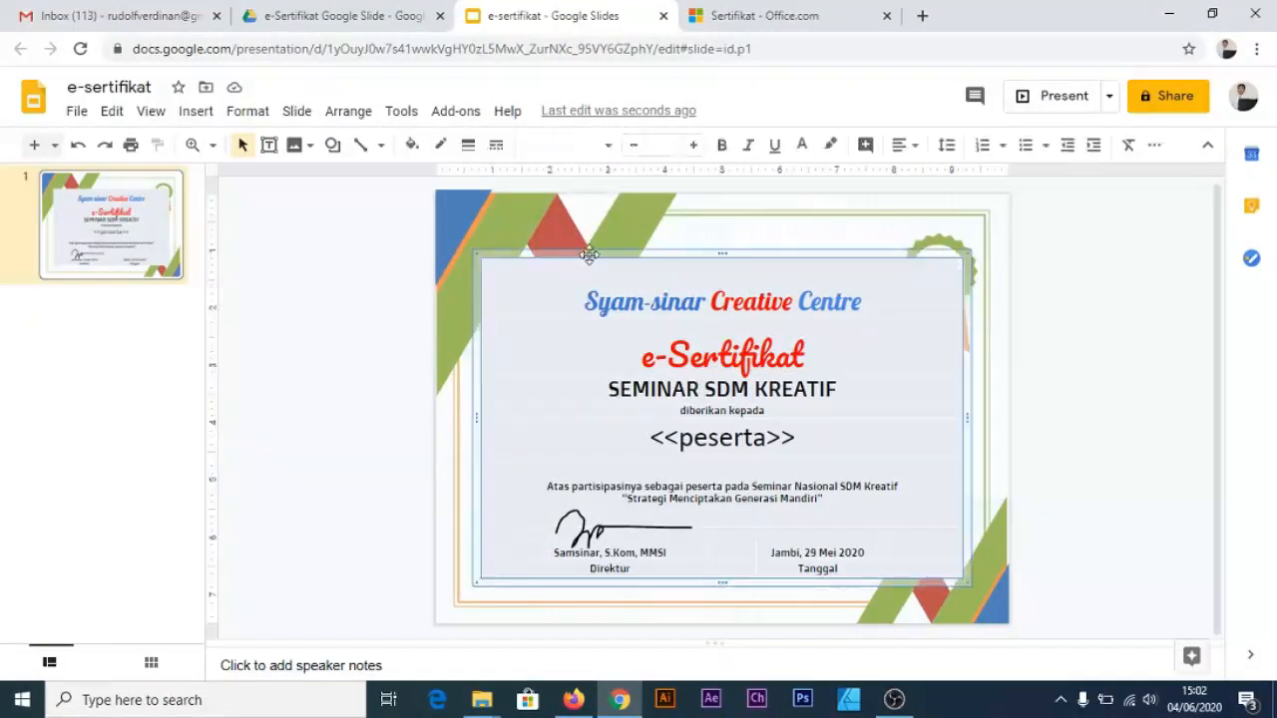
click(412, 146)
click(419, 500)
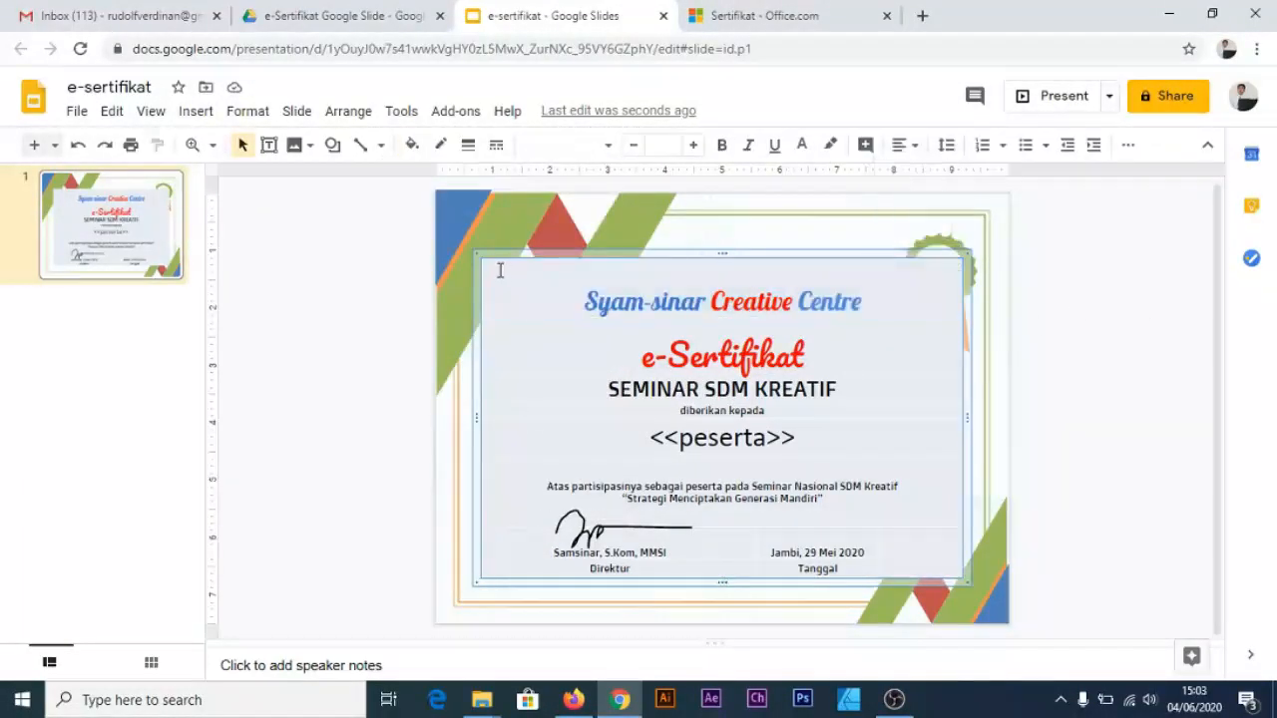
Select all certificate table cells and set their fill colour to Transparent
drag(499, 270, 841, 465)
right_click(844, 383)
click(851, 104)
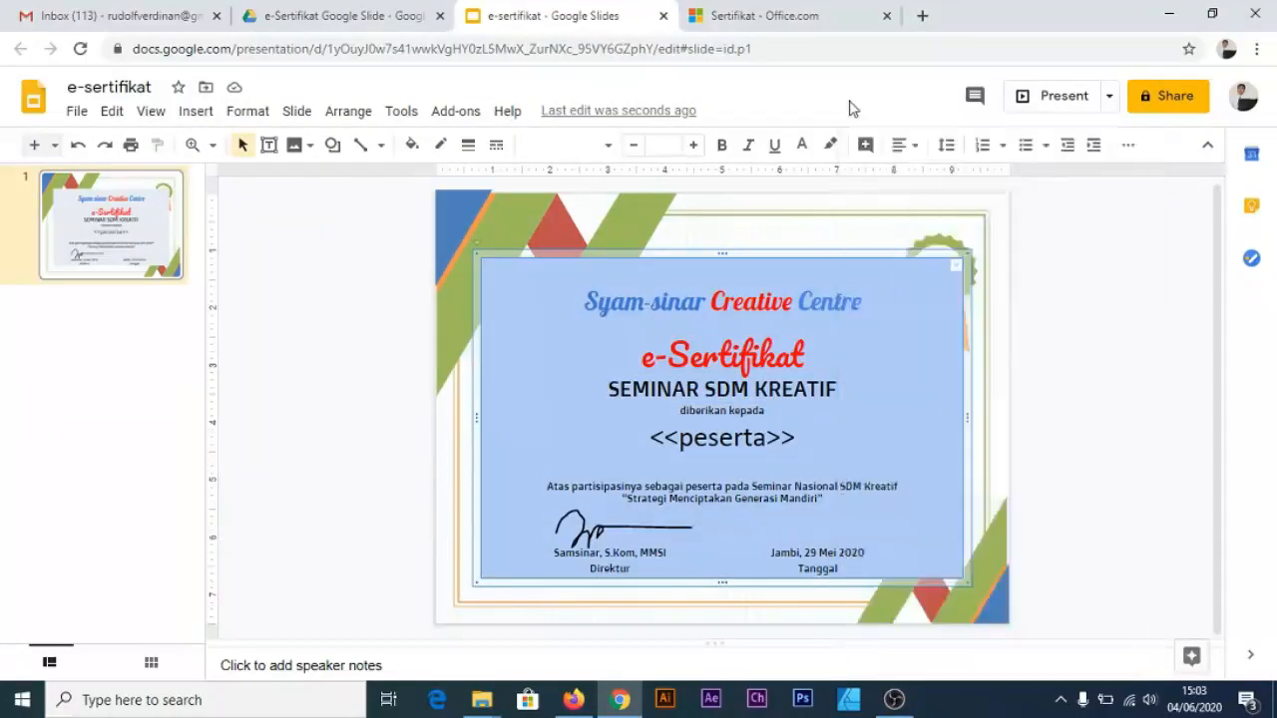
click(412, 146)
click(419, 500)
click(495, 267)
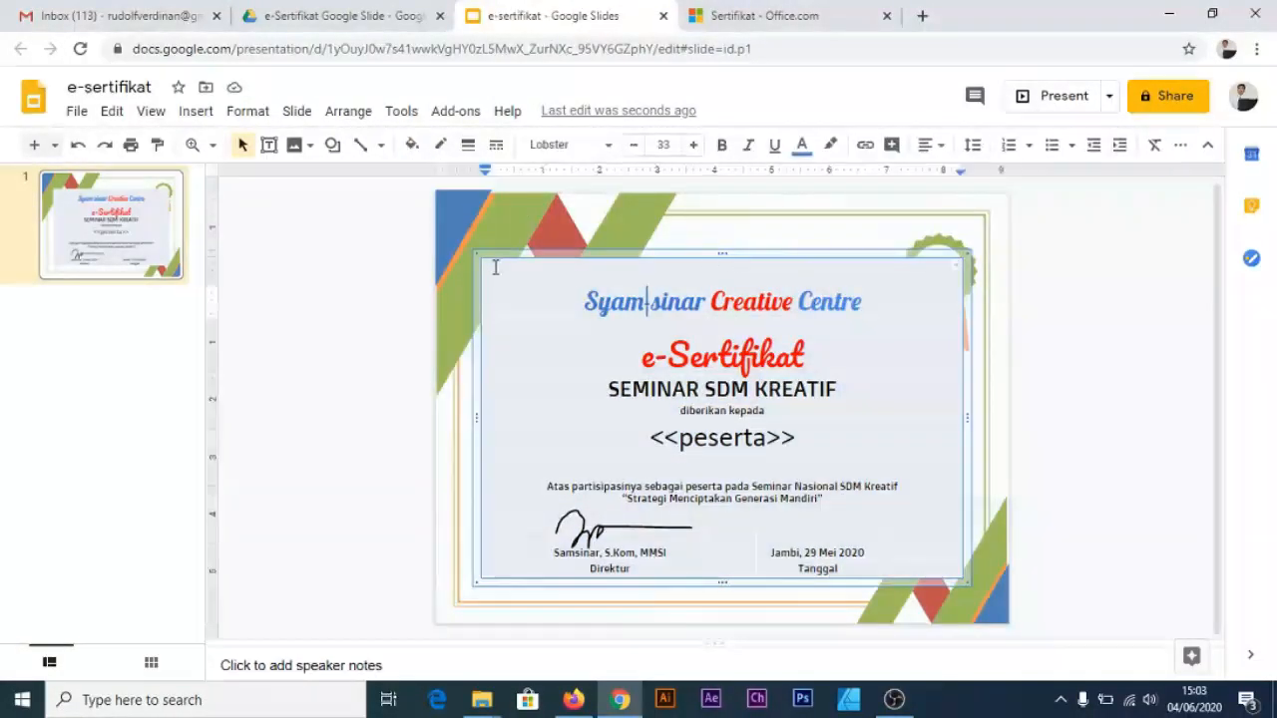
drag(495, 267, 848, 554)
click(412, 145)
click(479, 217)
Adjust the table cell borders and deselect the table to view the certificate
click(953, 275)
click(956, 267)
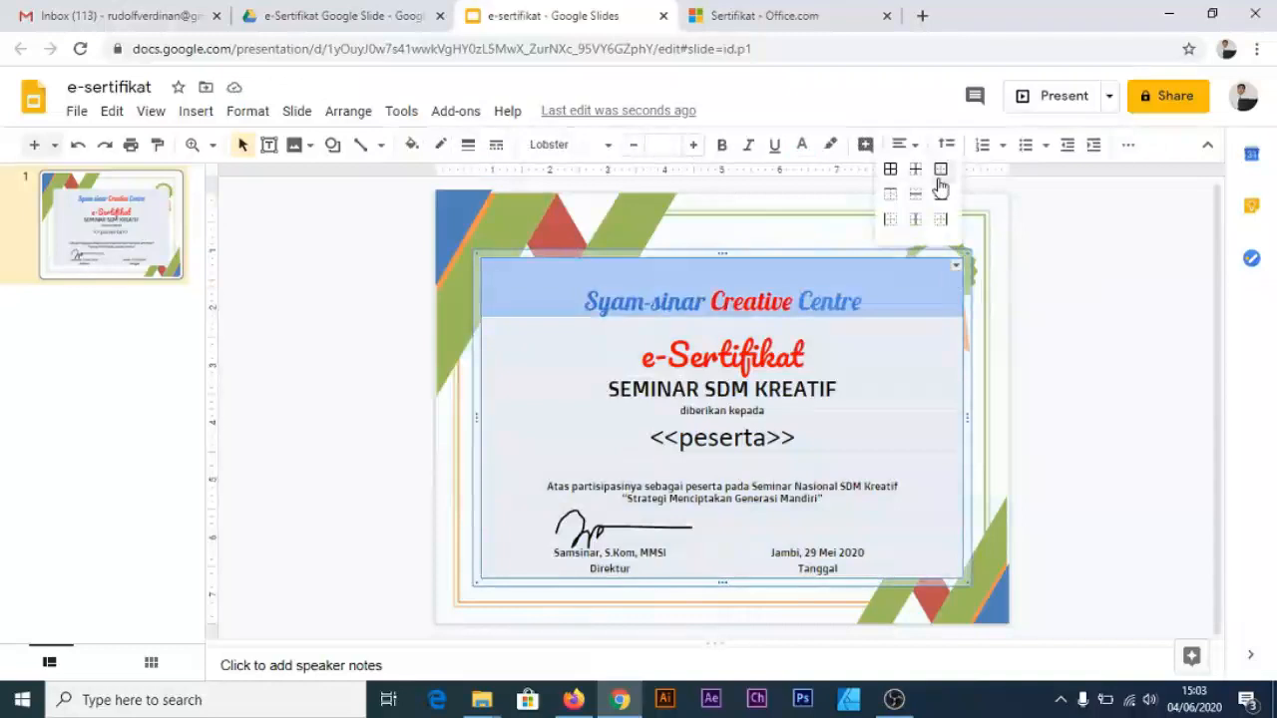
click(940, 185)
click(1128, 144)
click(1111, 399)
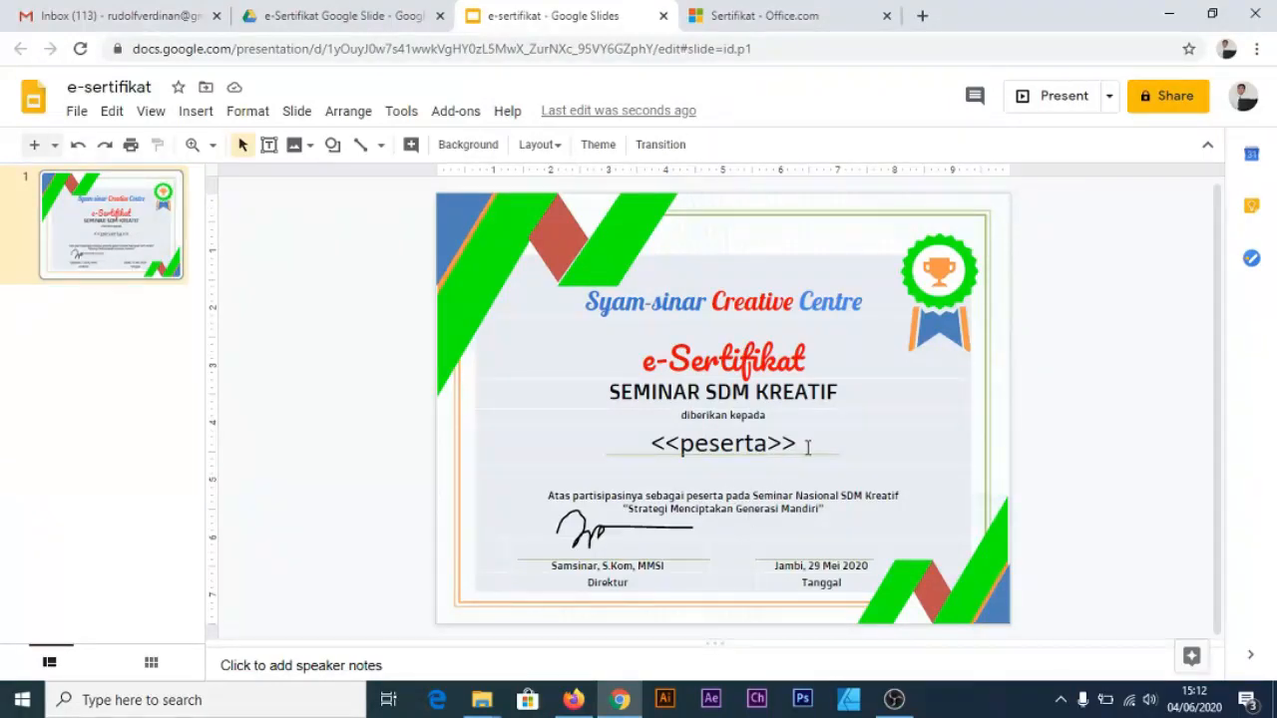
drag(809, 447, 610, 450)
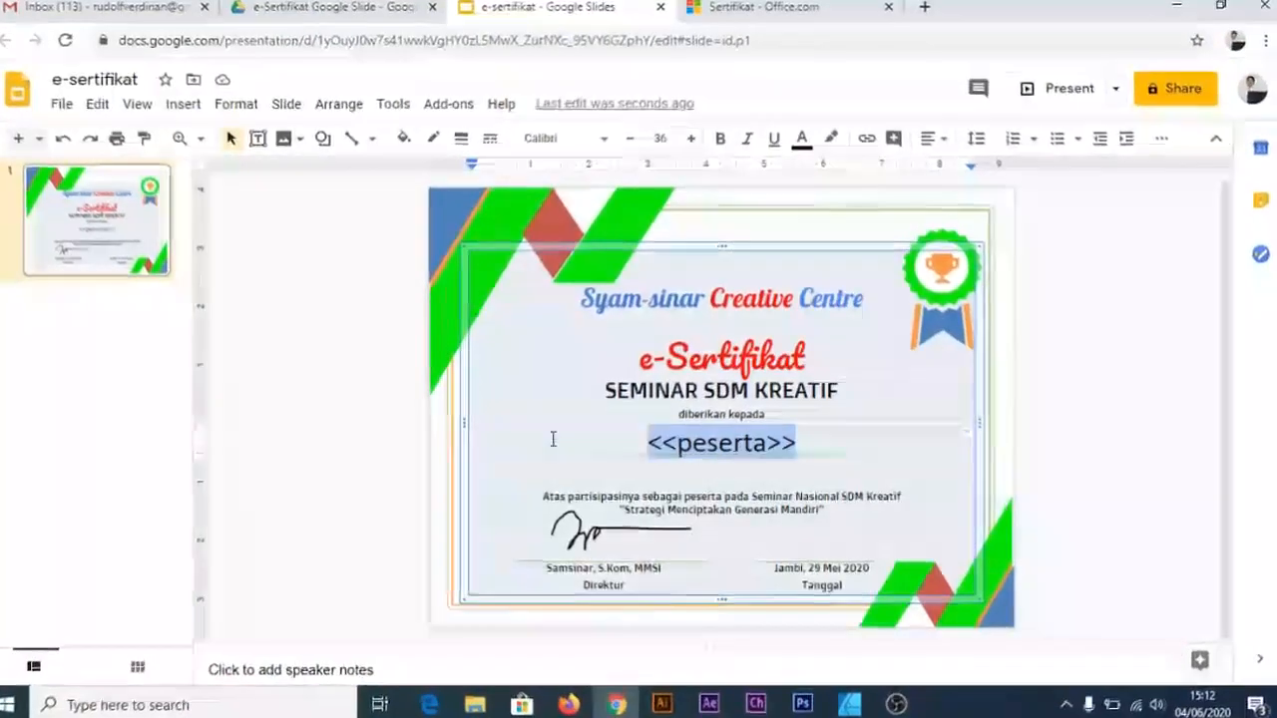
click(804, 444)
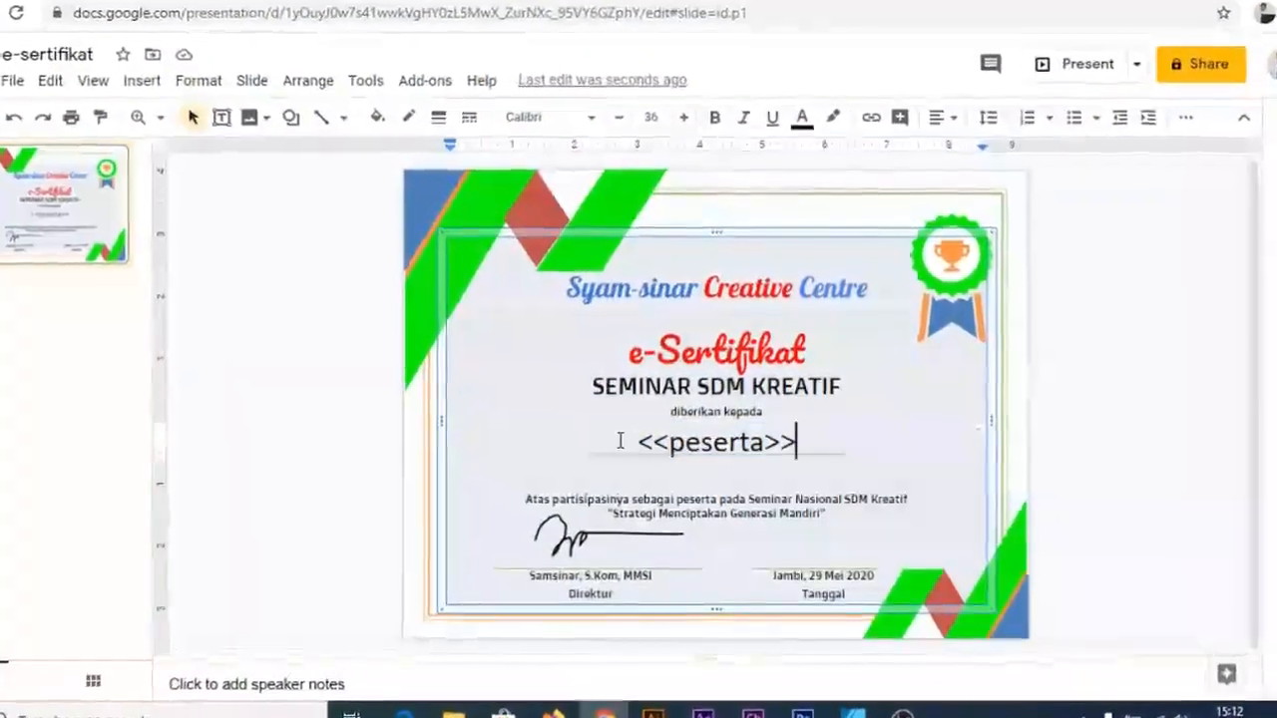
drag(631, 442, 858, 446)
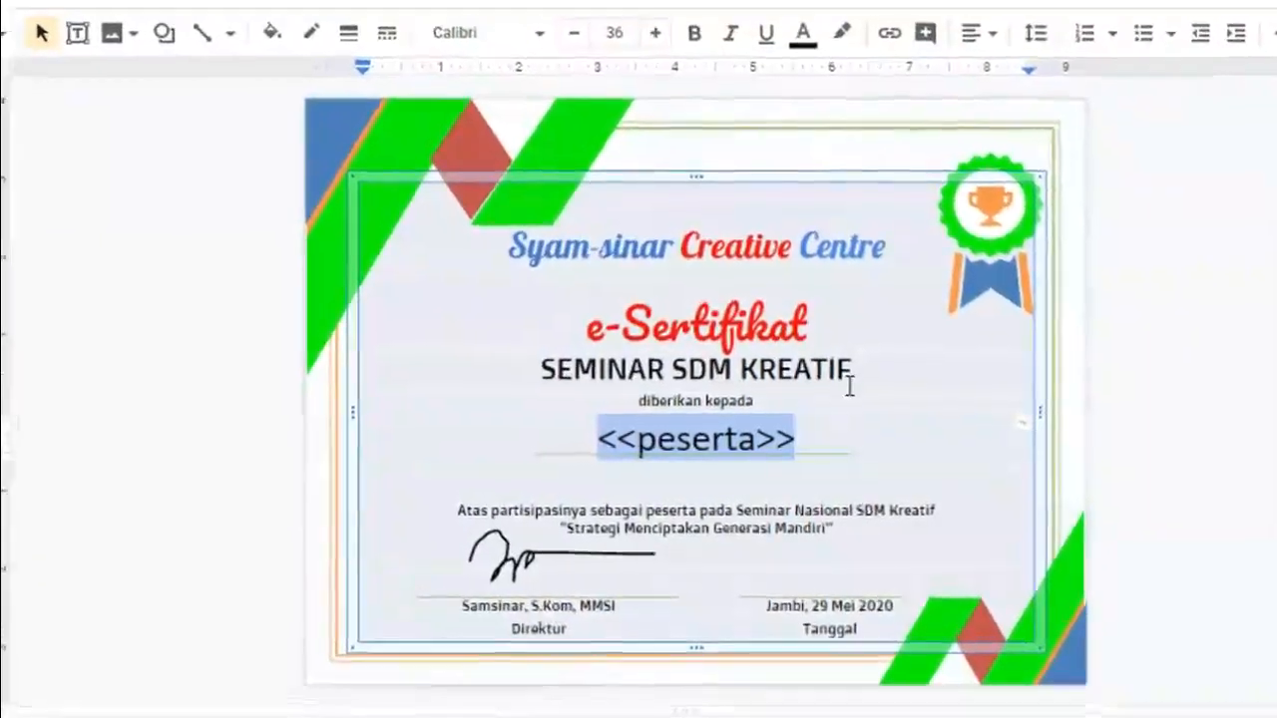
click(515, 365)
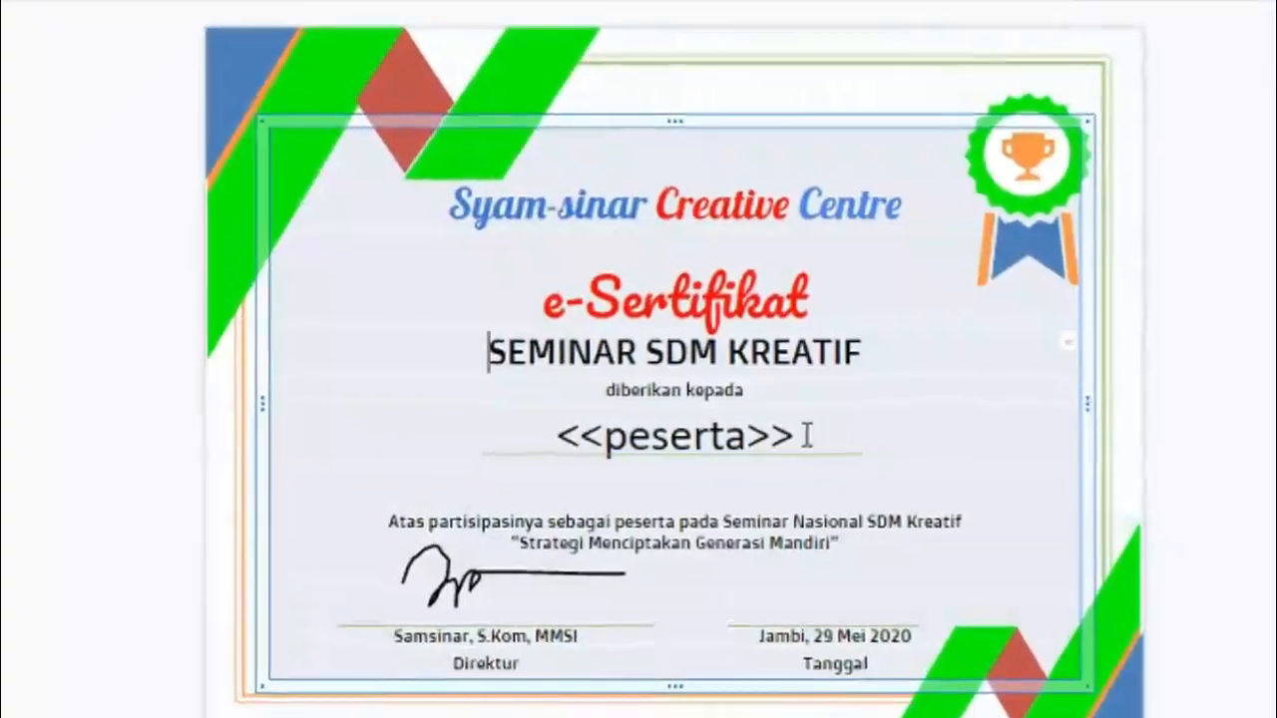
drag(795, 436, 562, 436)
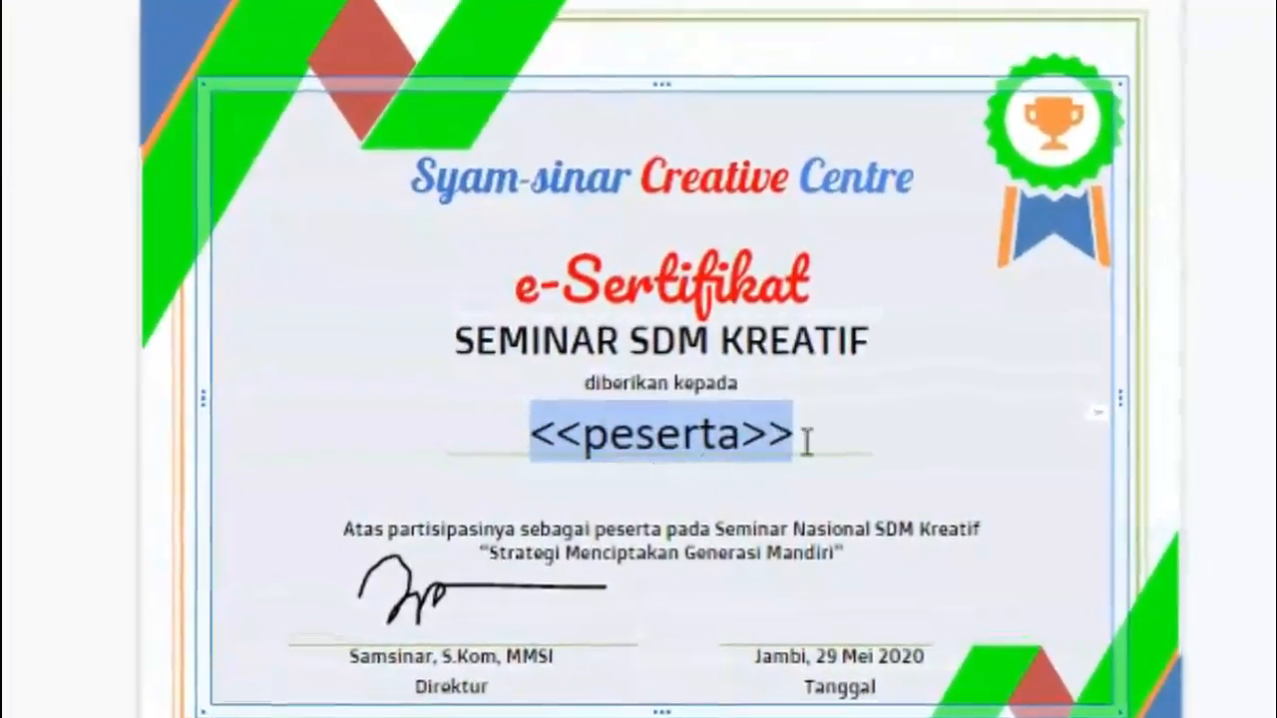
click(844, 434)
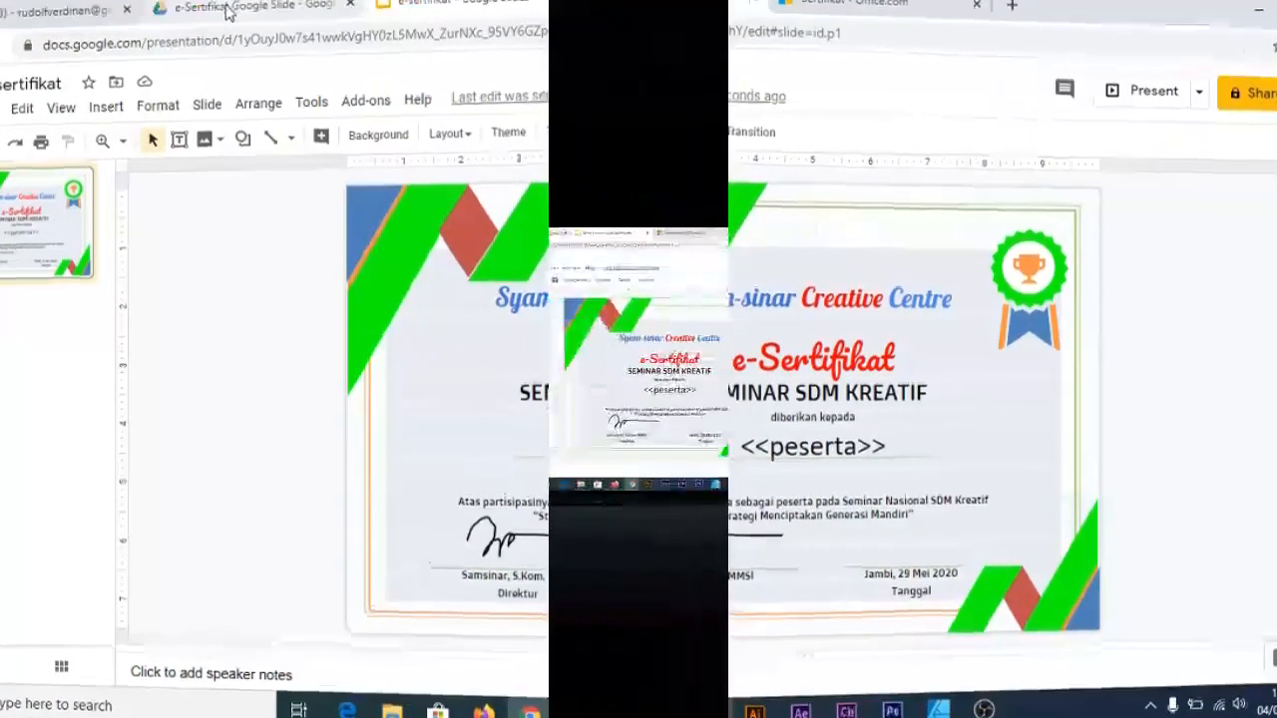
In the e-Sertifikat Google Slide folder, add a Google Forms item from the More menu
click(314, 11)
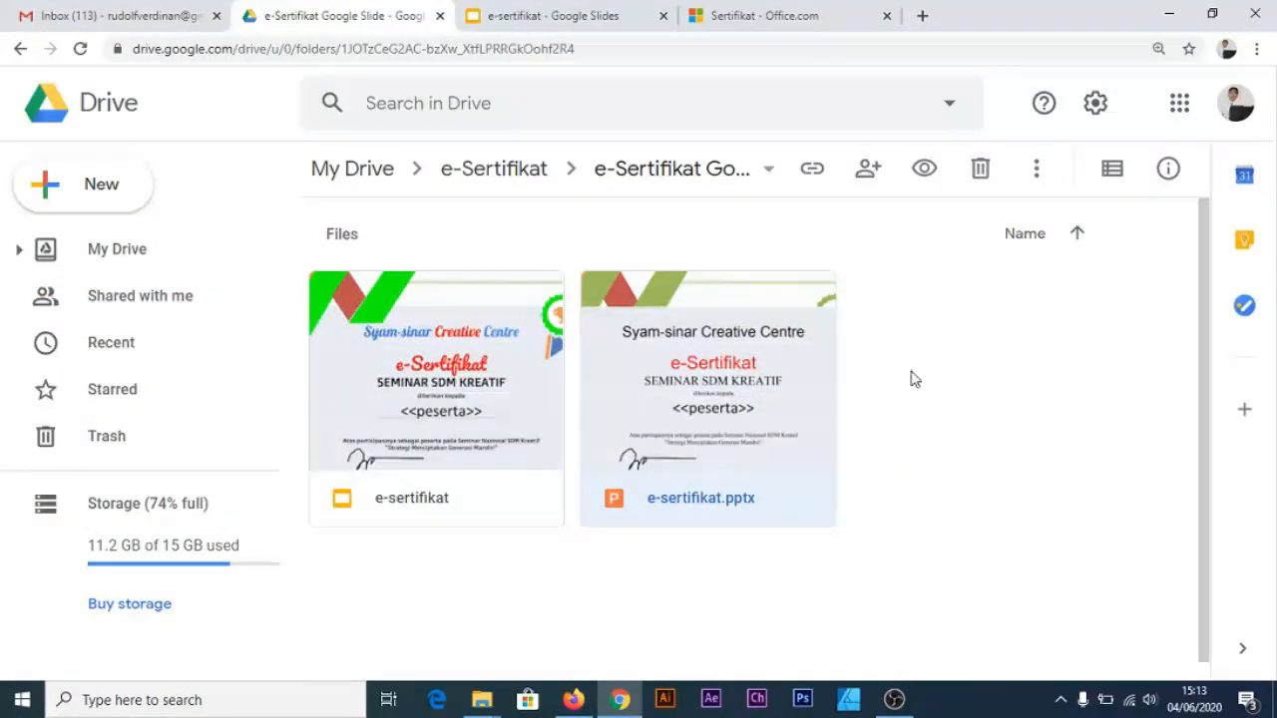
click(911, 378)
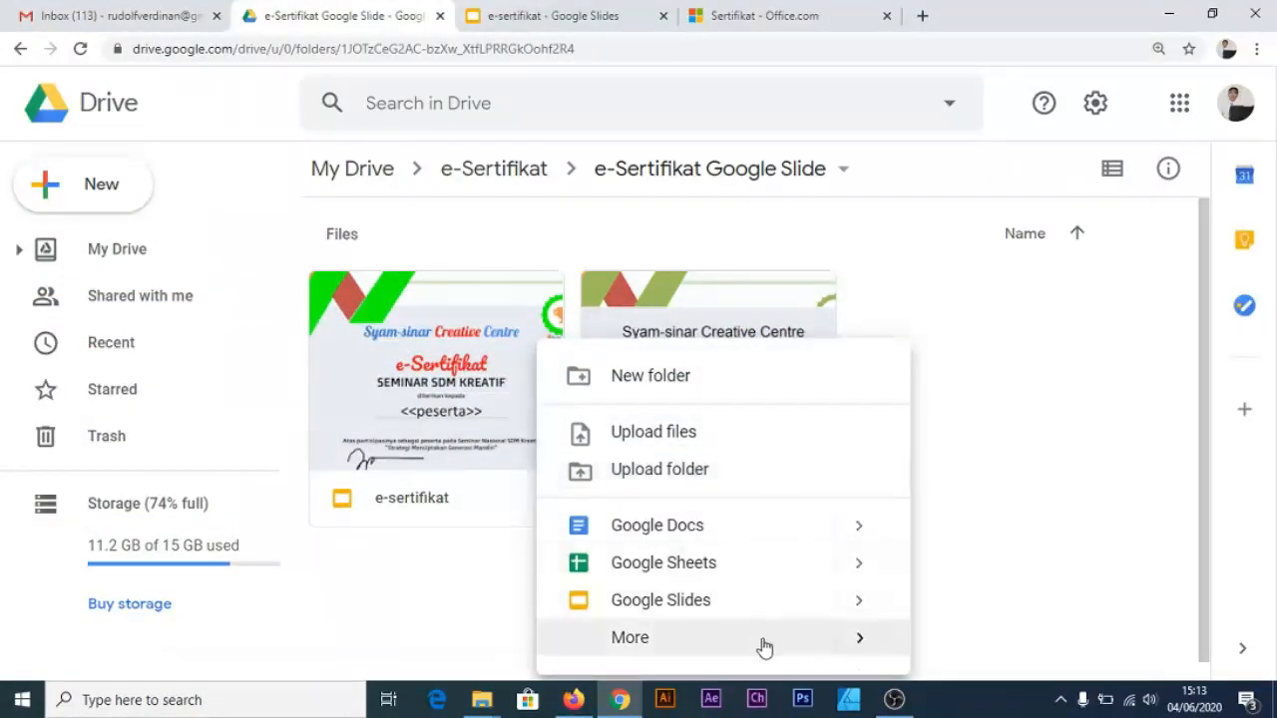
mouse_move(763, 651)
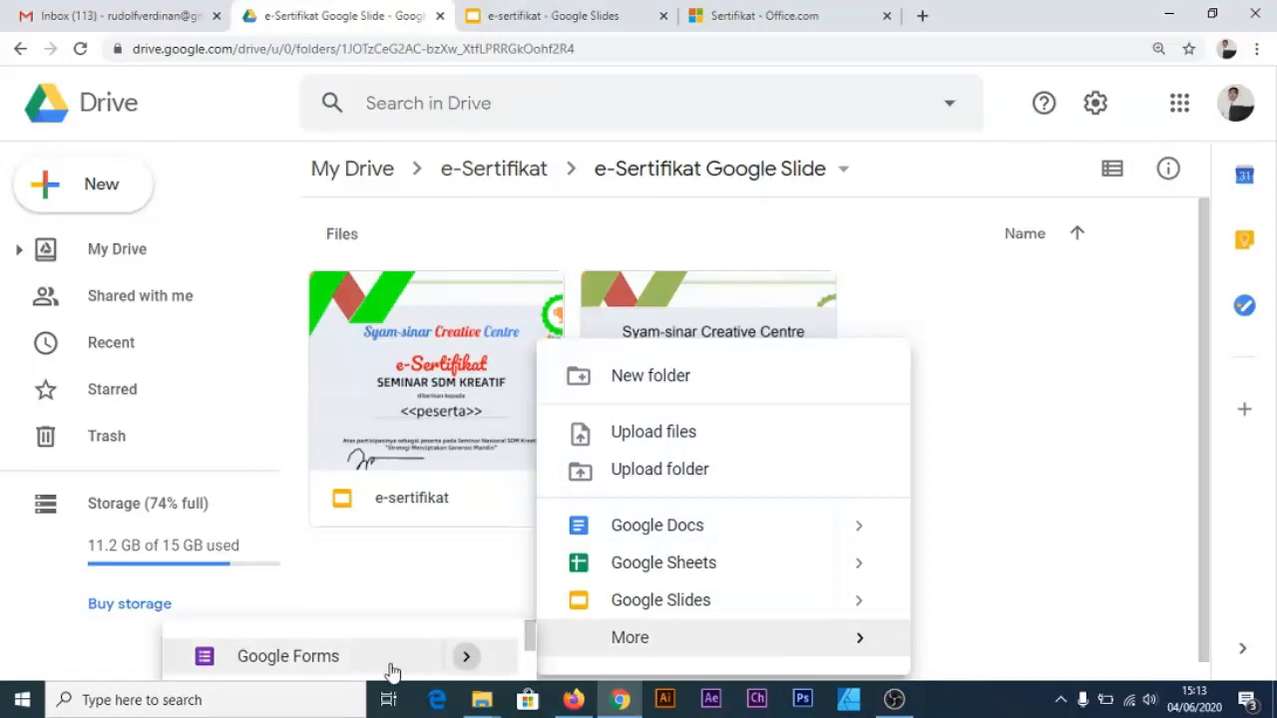
click(339, 660)
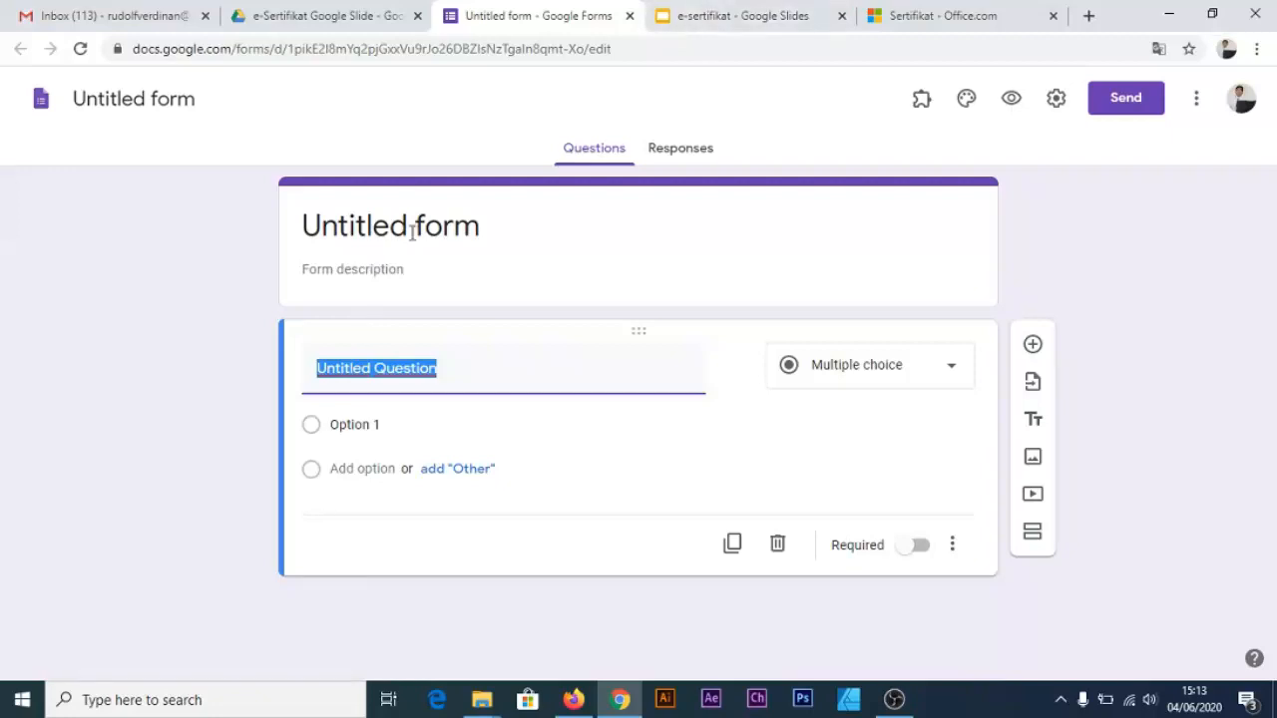
Copy the SEMINAR SDM KREATIF text from the certificate slide
click(426, 236)
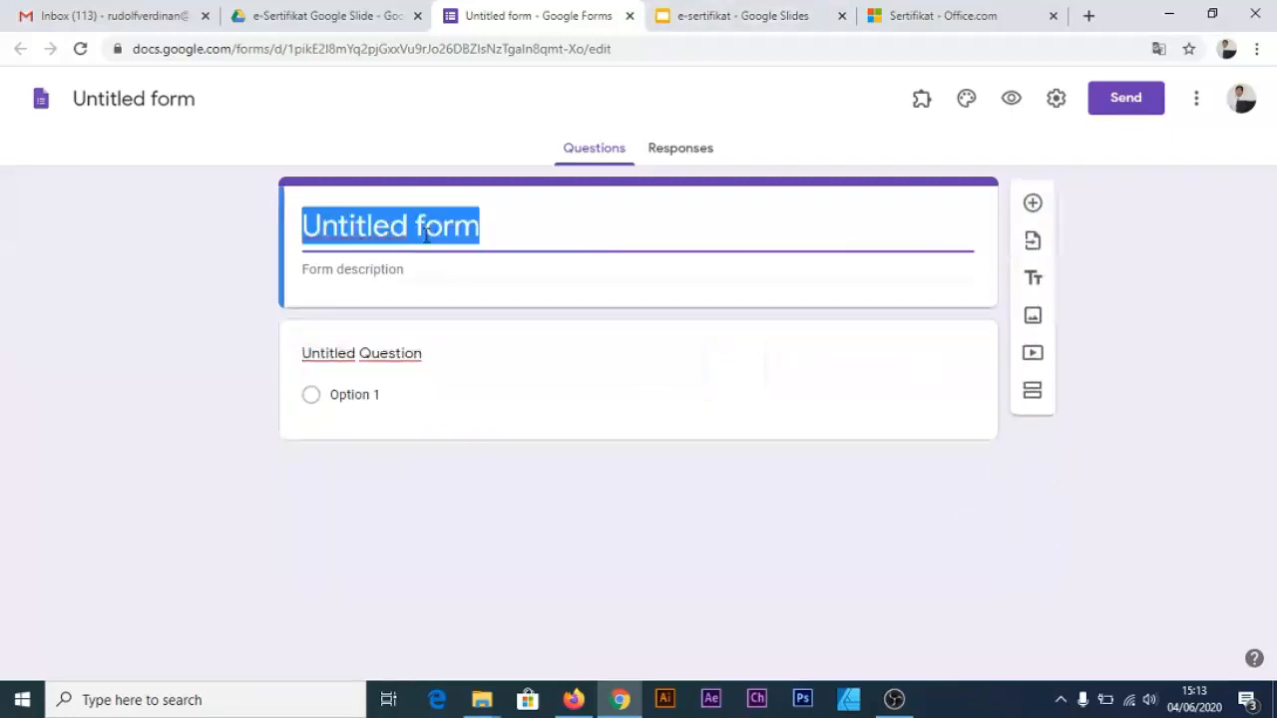
click(740, 19)
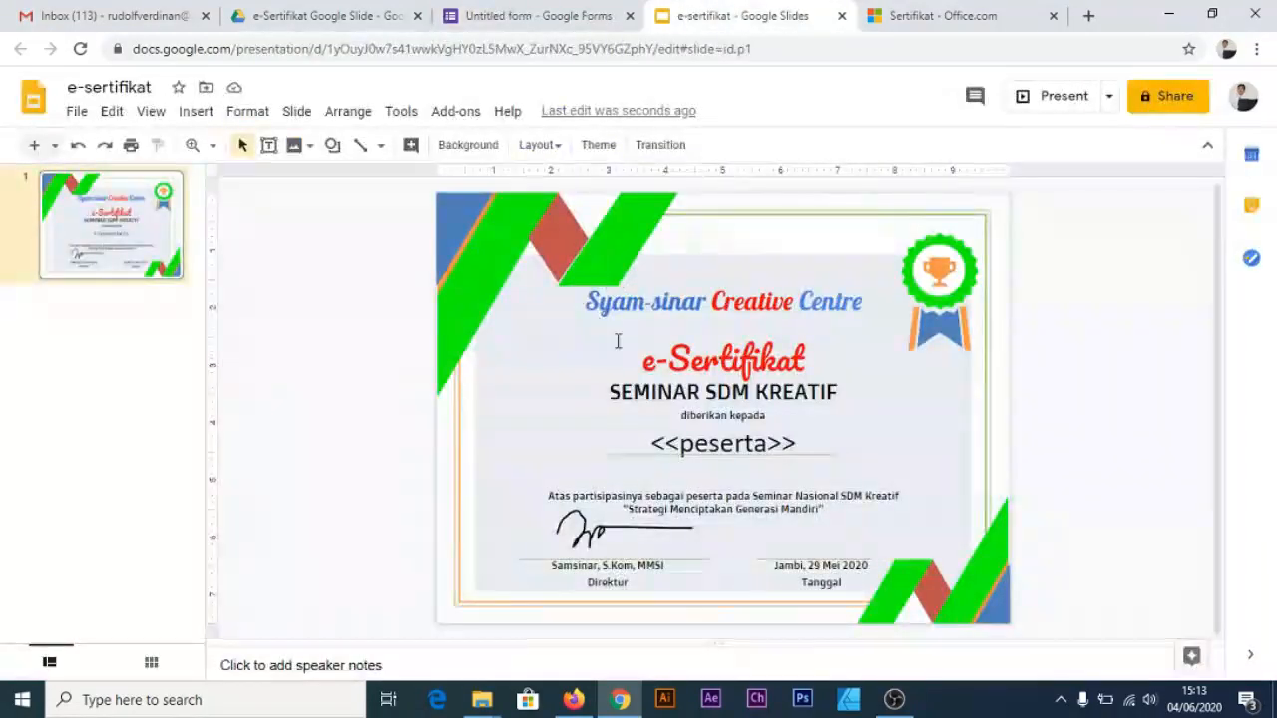
click(613, 395)
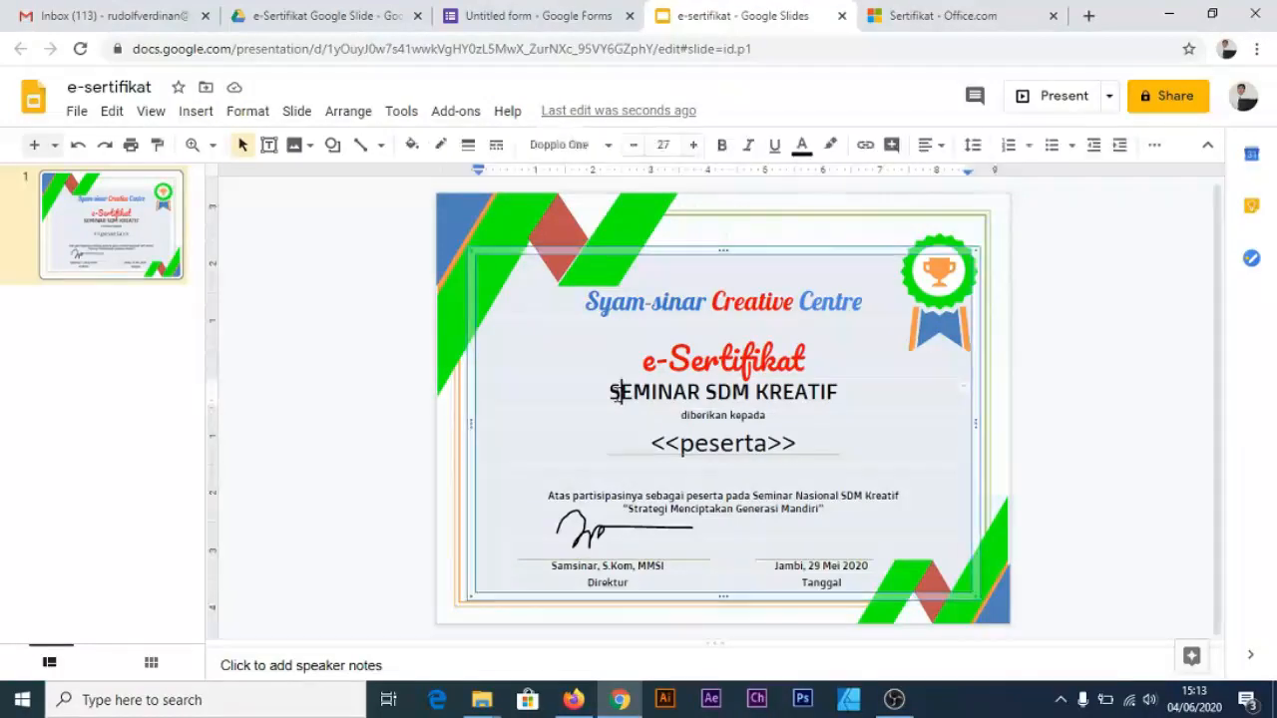
drag(611, 392, 847, 392)
key(ctrl+c)
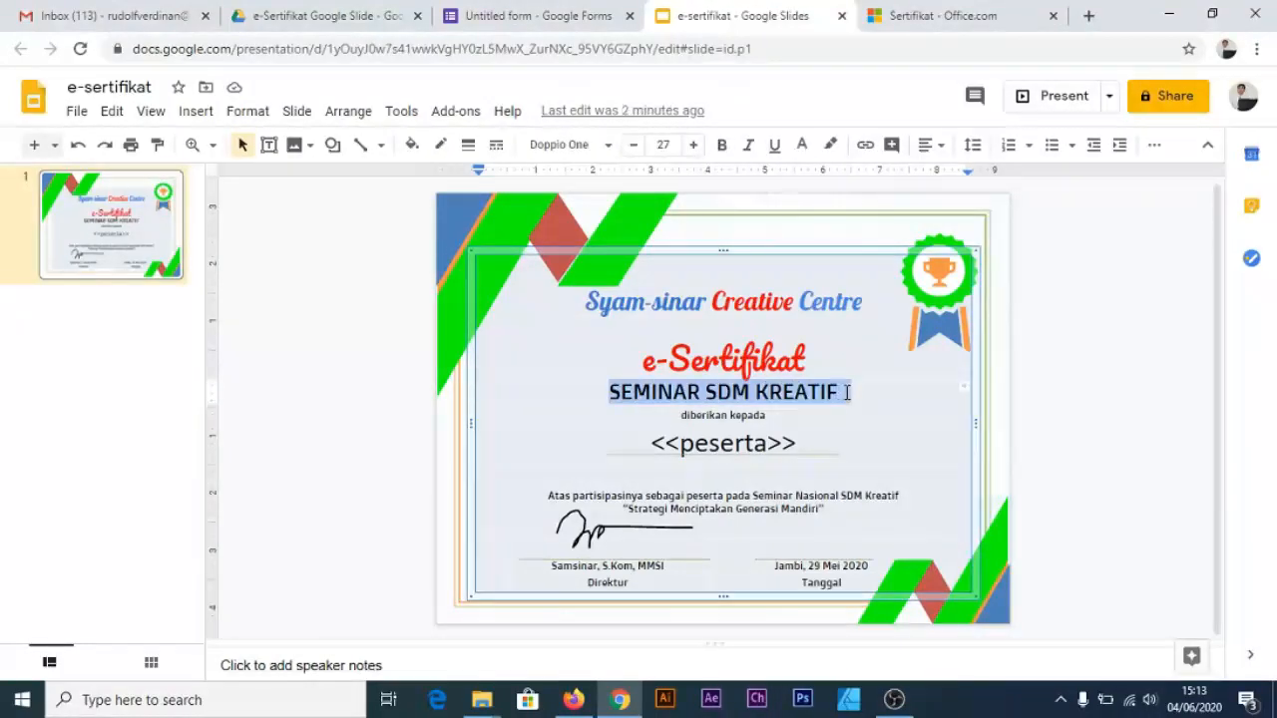
Paste it as the form title, prefixed with E-SERTIFIKAT
click(513, 14)
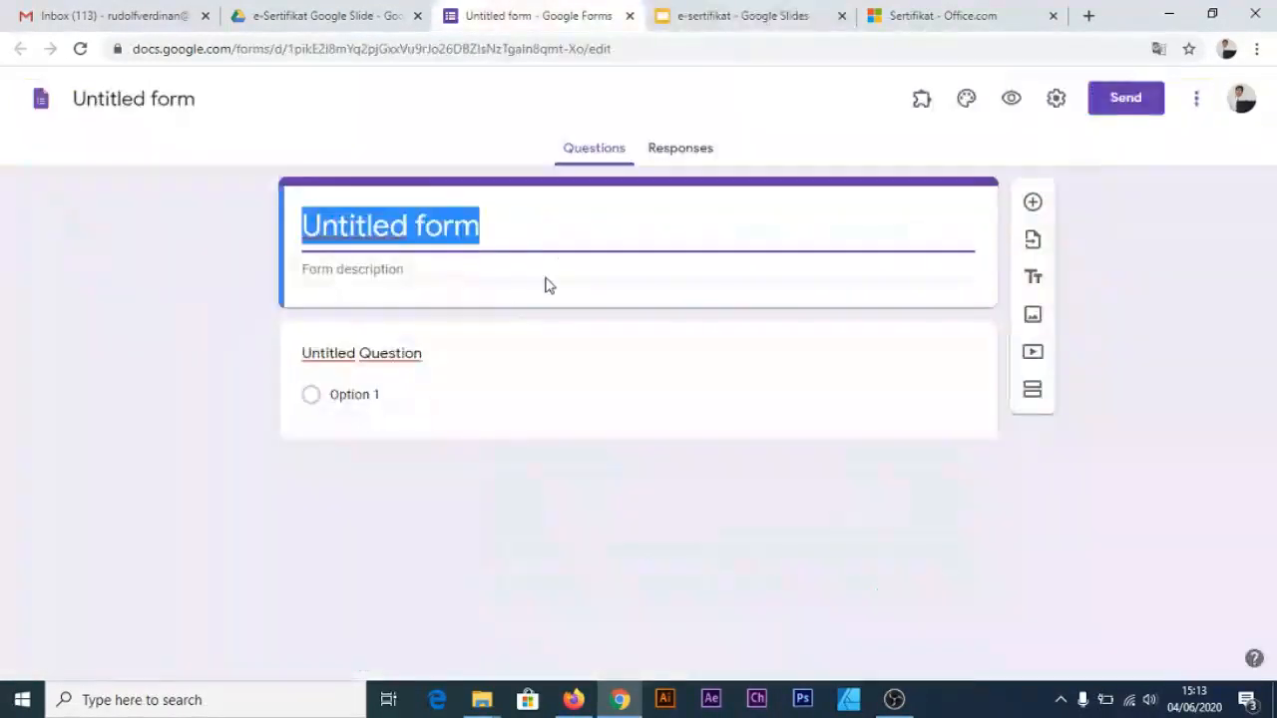
key(ctrl+v)
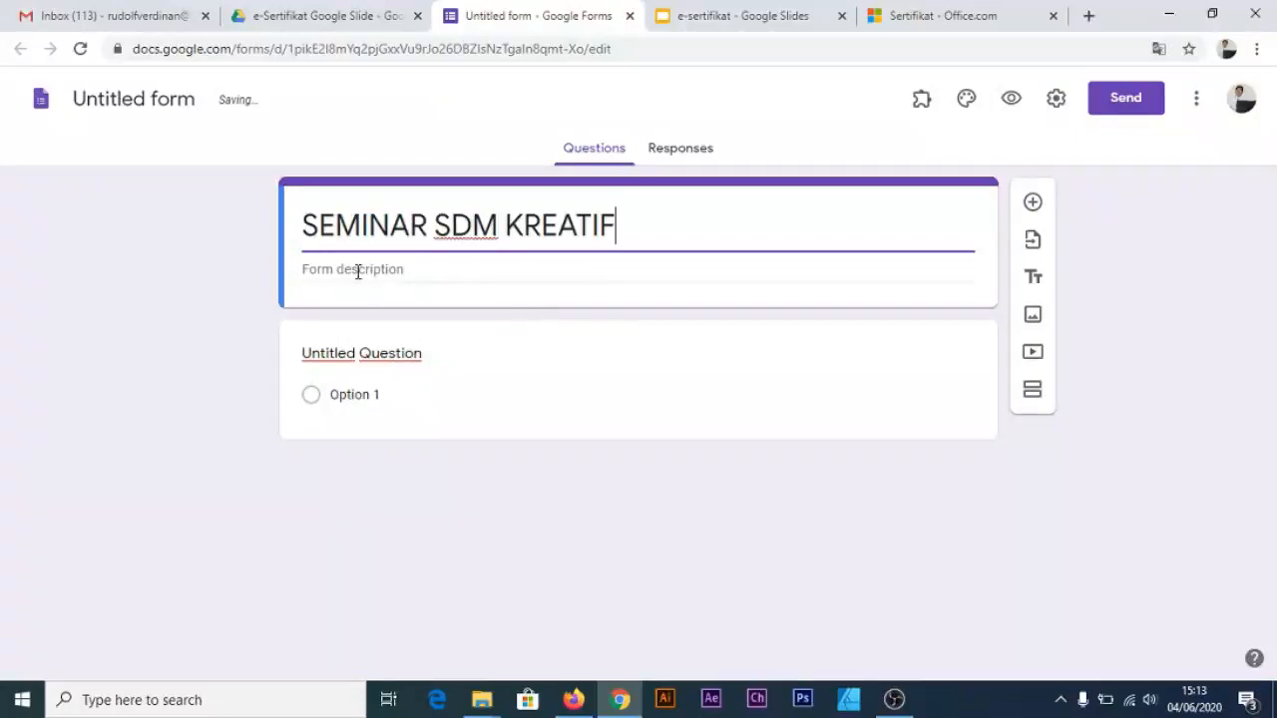
text(e-s)
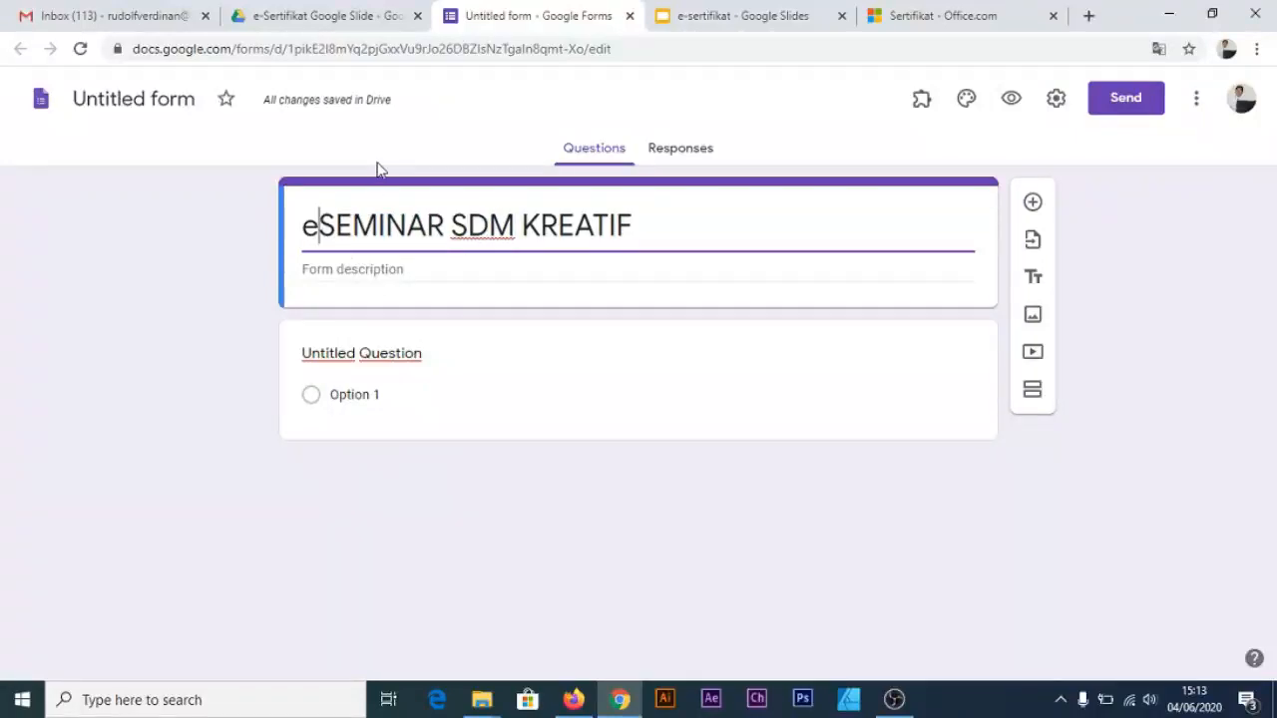
text(ertifikt)
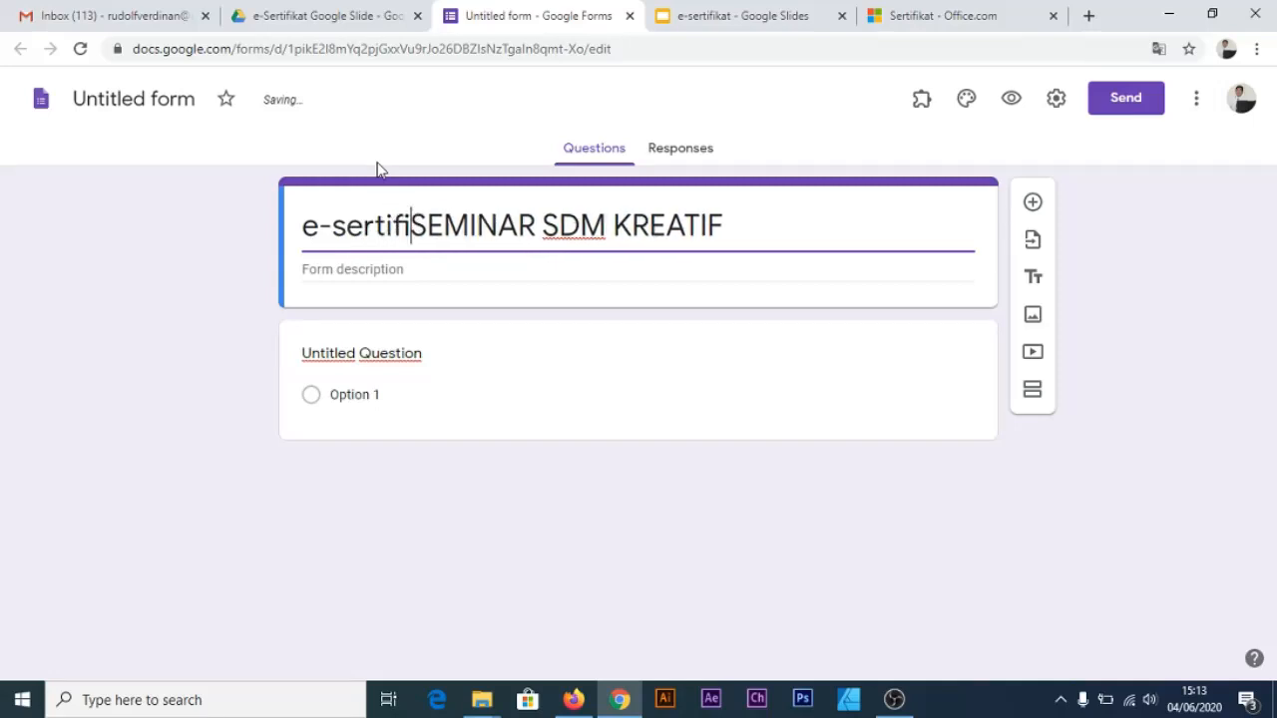
key(BackSpace)
key(BackSpace)
key(BackSpace)
key(BackSpace)
key(BackSpace)
key(BackSpace)
key(BackSpace)
key(BackSpace)
key(BackSpace)
key(BackSpace)
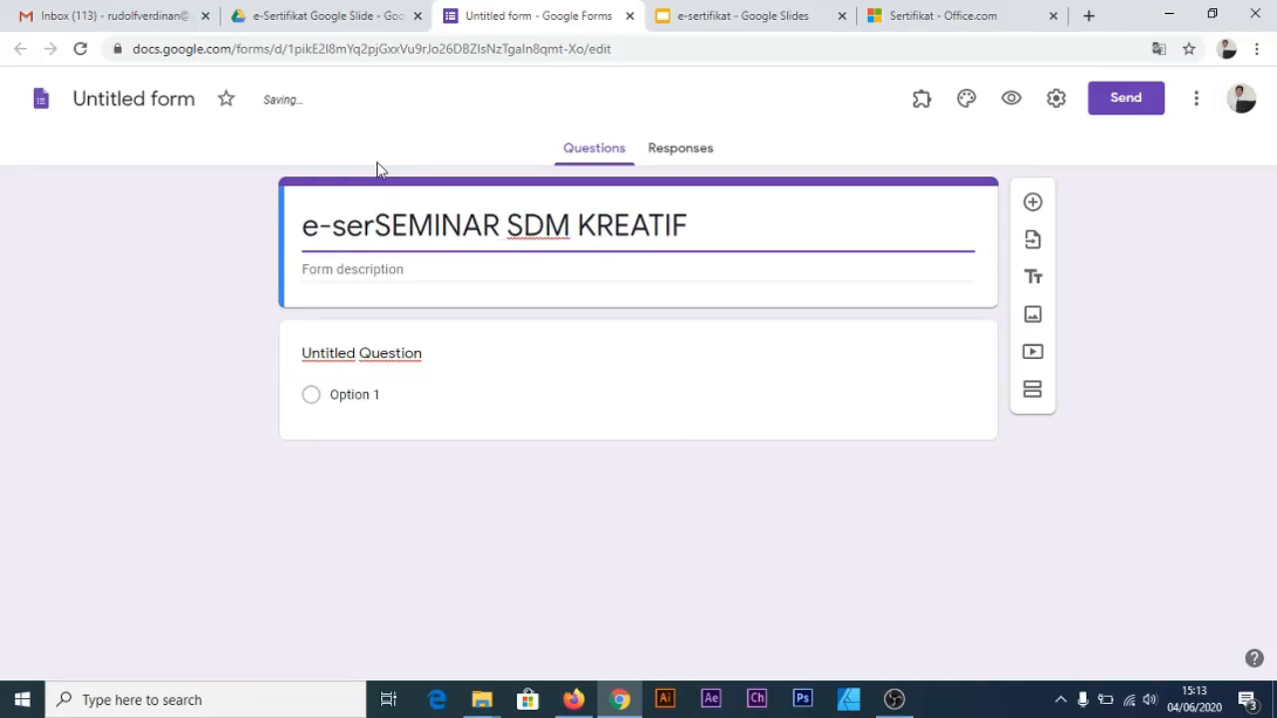
key(BackSpace)
text(E)
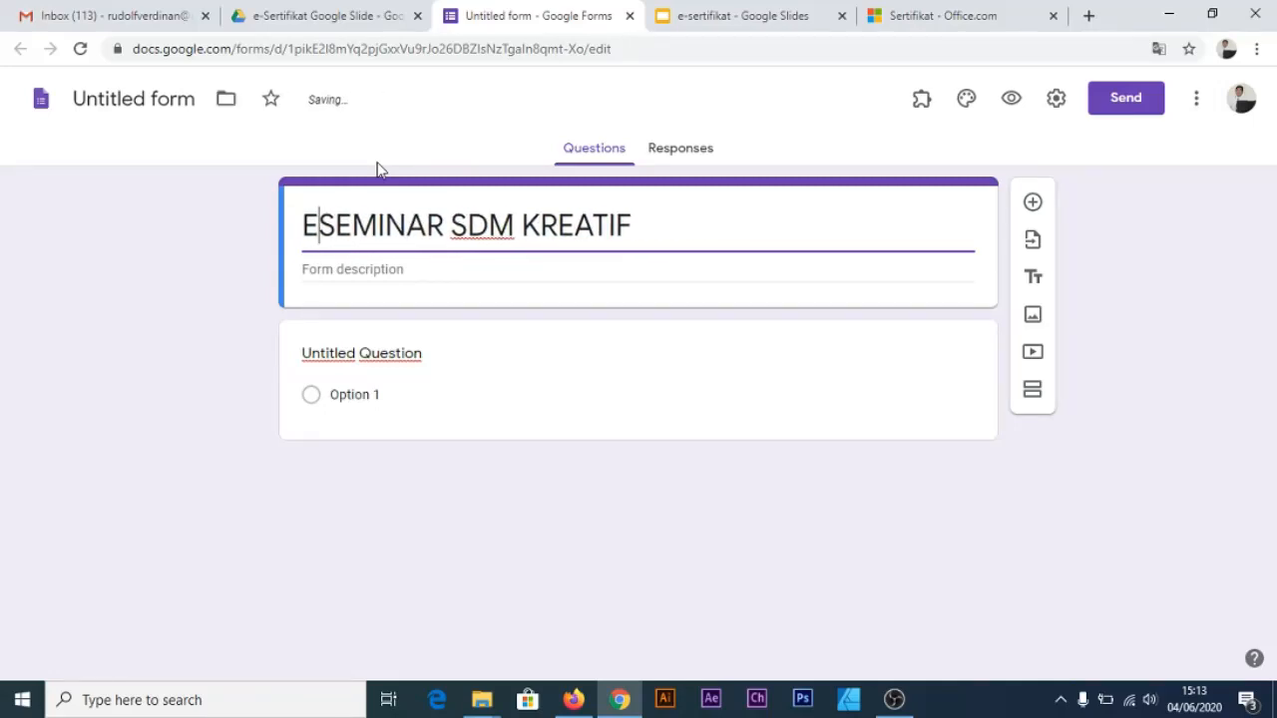
text(-SERTIFIKAT)
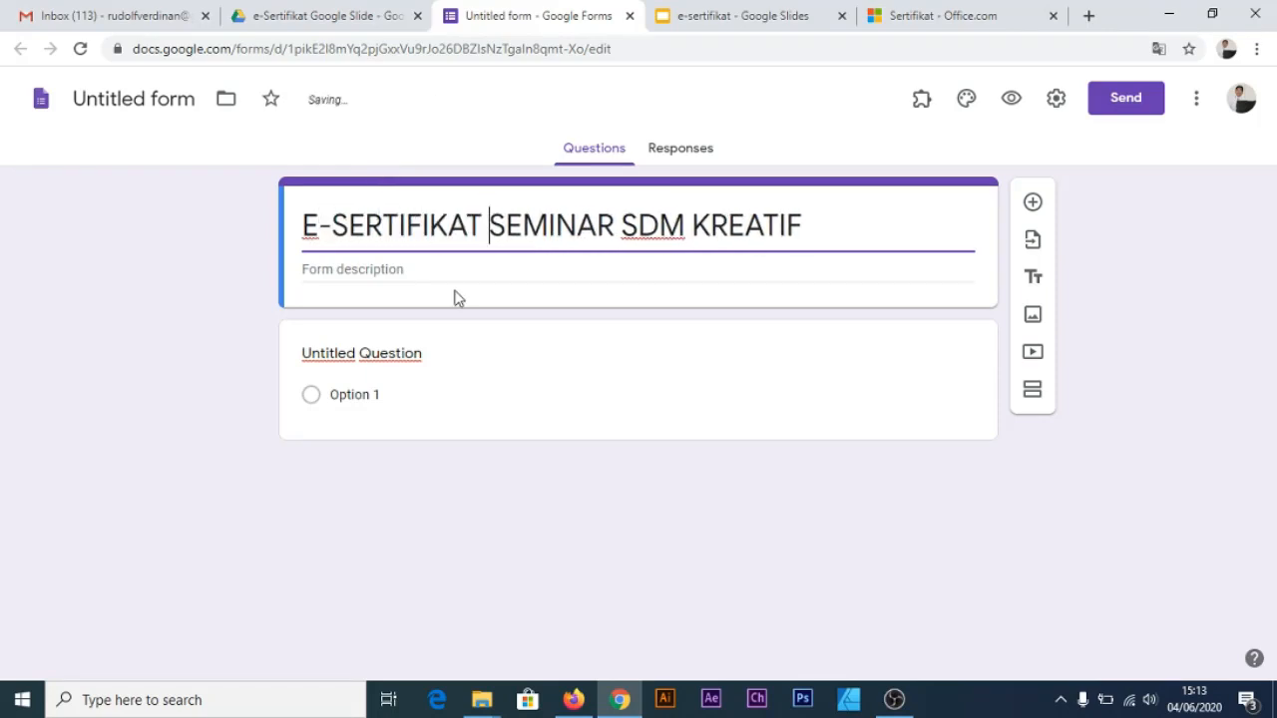
click(485, 271)
click(436, 123)
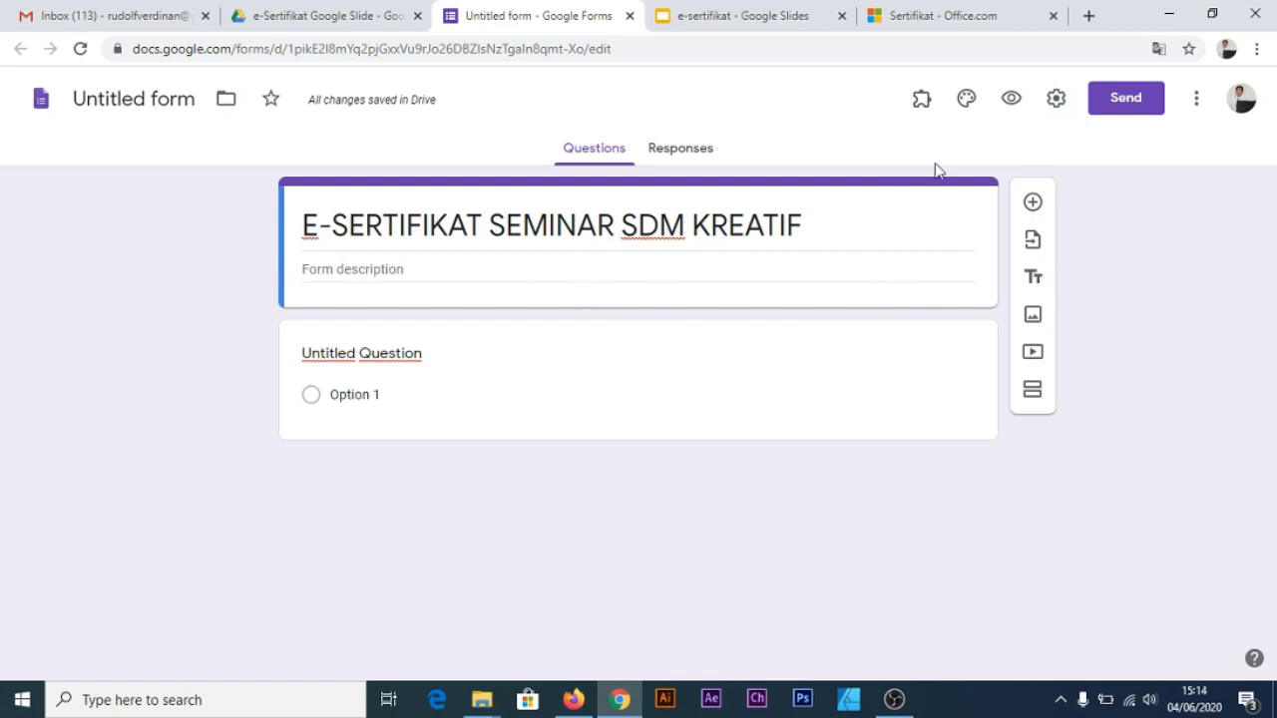
Set the paint-covered hands image as the form header in Theme options
click(968, 100)
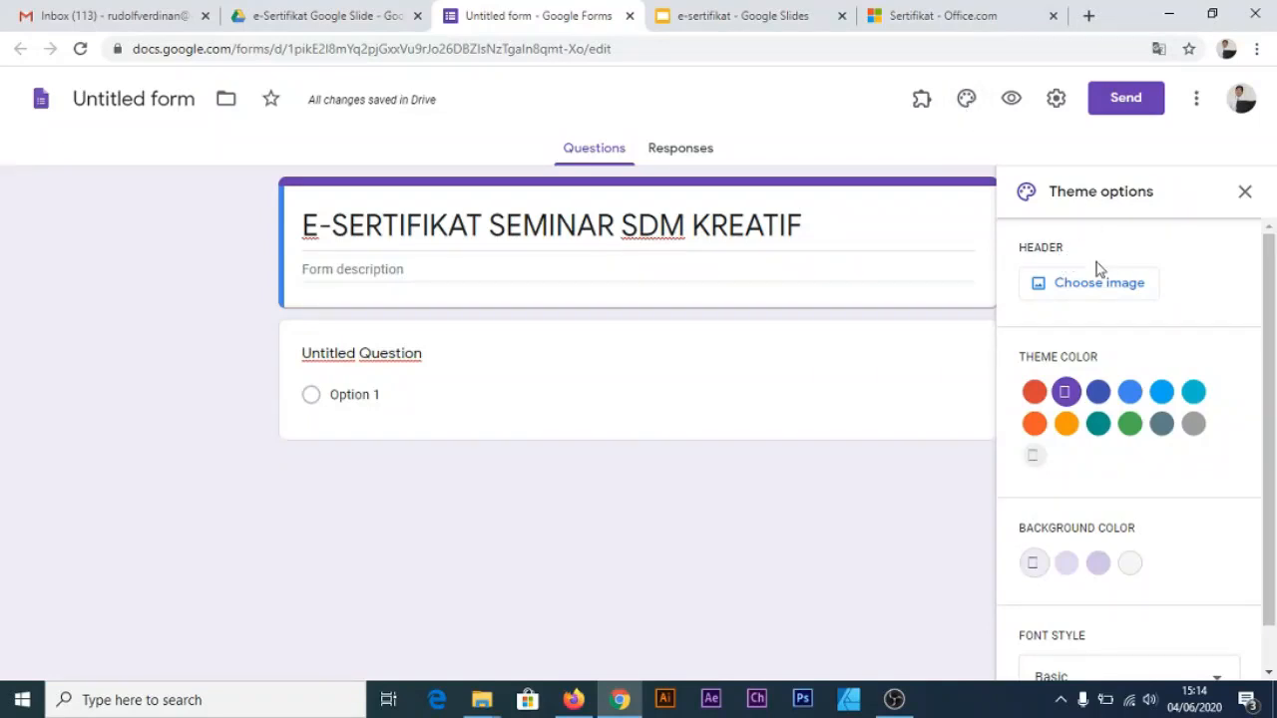
click(1091, 287)
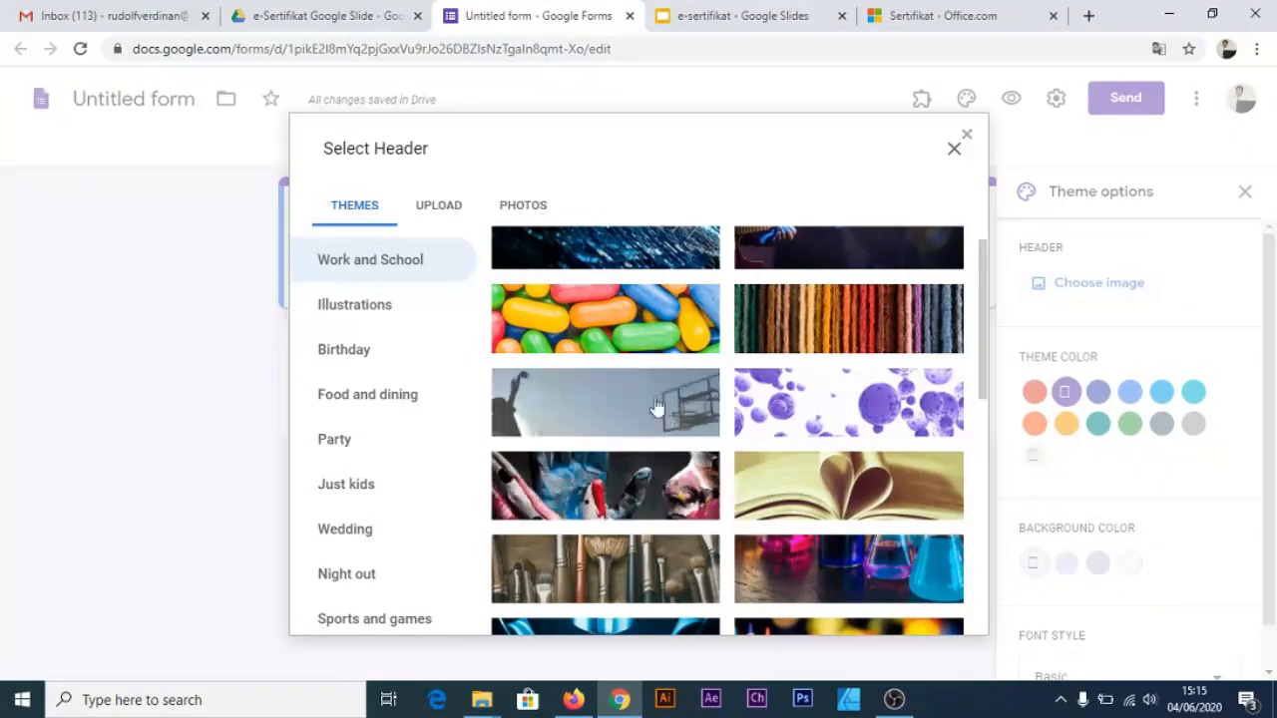
scroll(596, 537, up, 1)
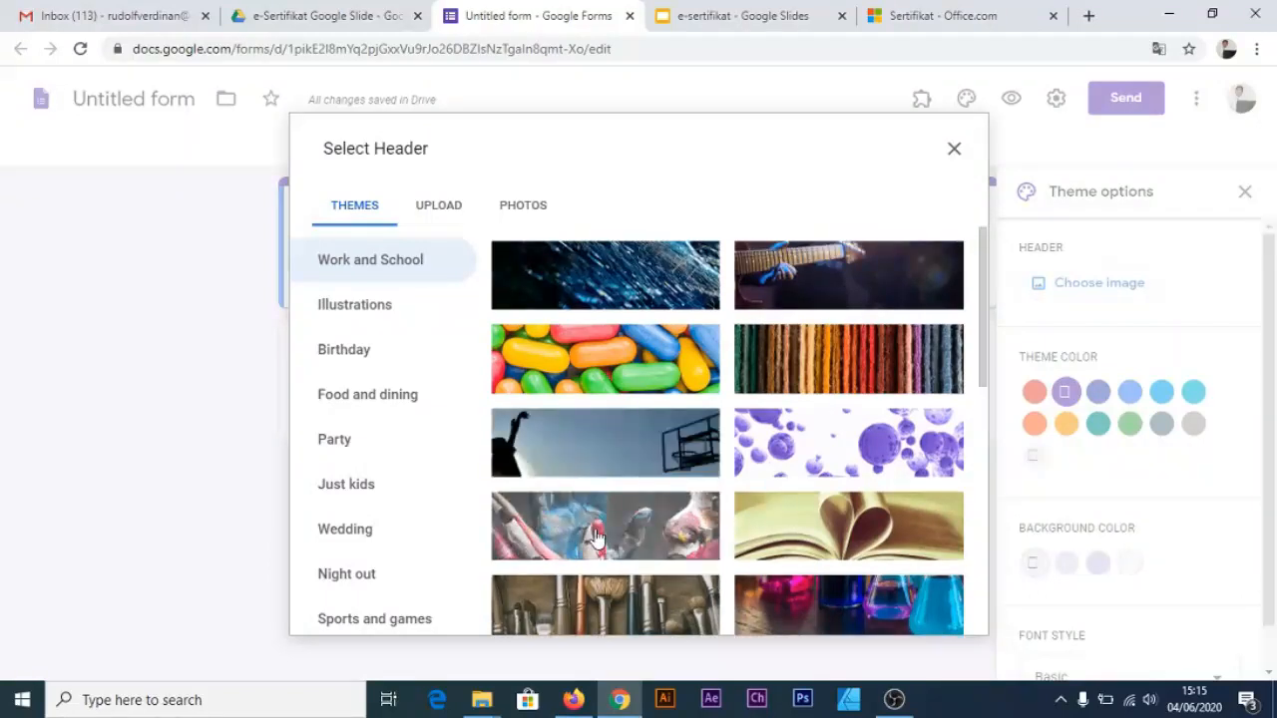
scroll(596, 537, down, 2)
click(504, 444)
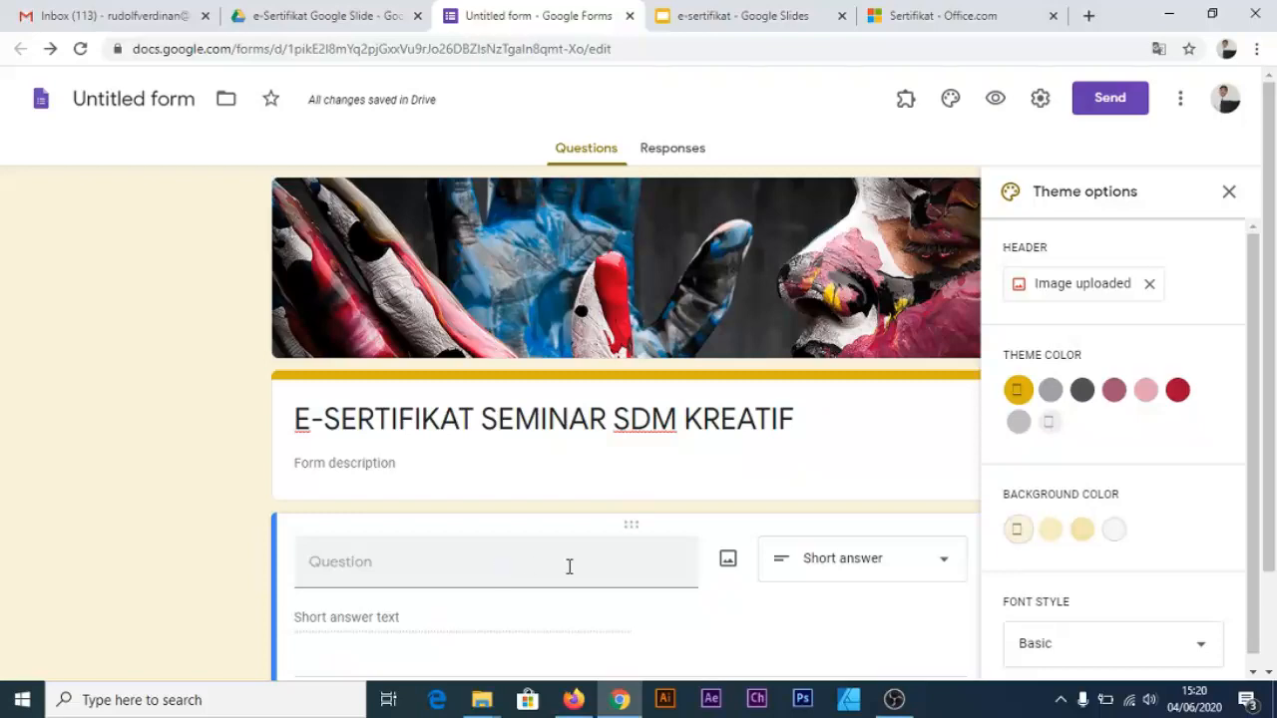
scroll(568, 565, down, 1)
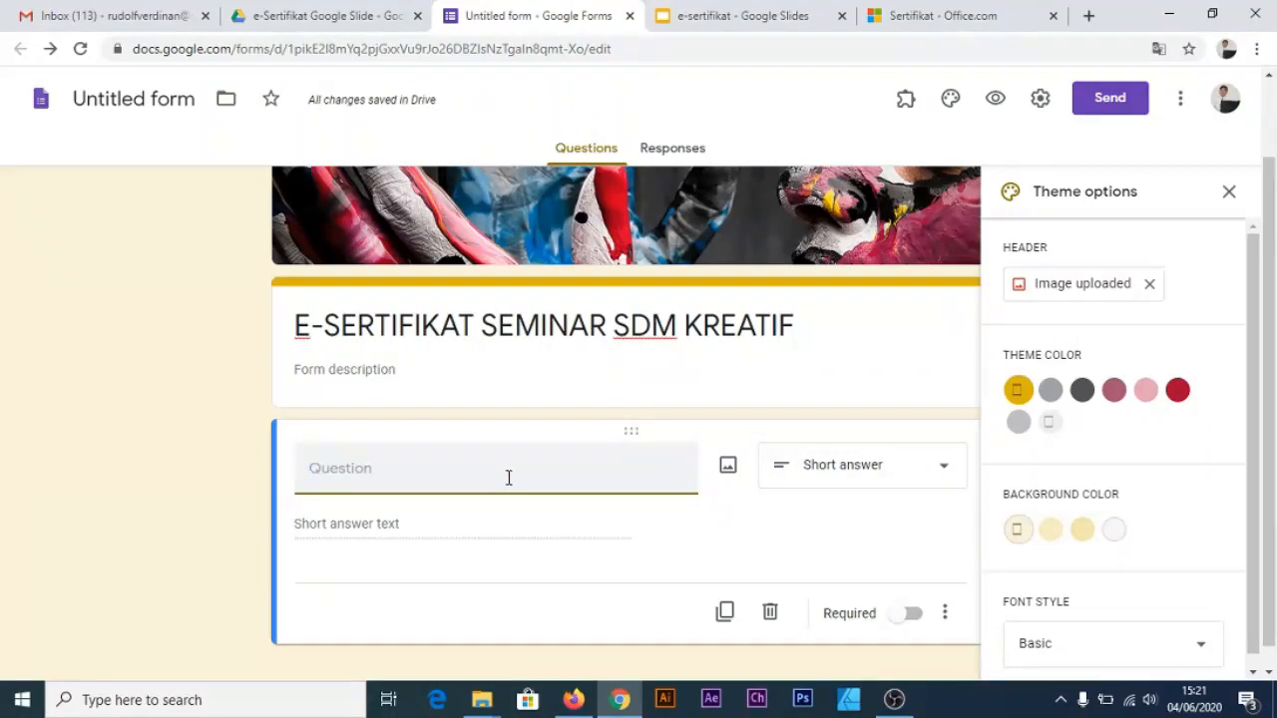
Name the question Password and set its response validation type to Text
text(Pass)
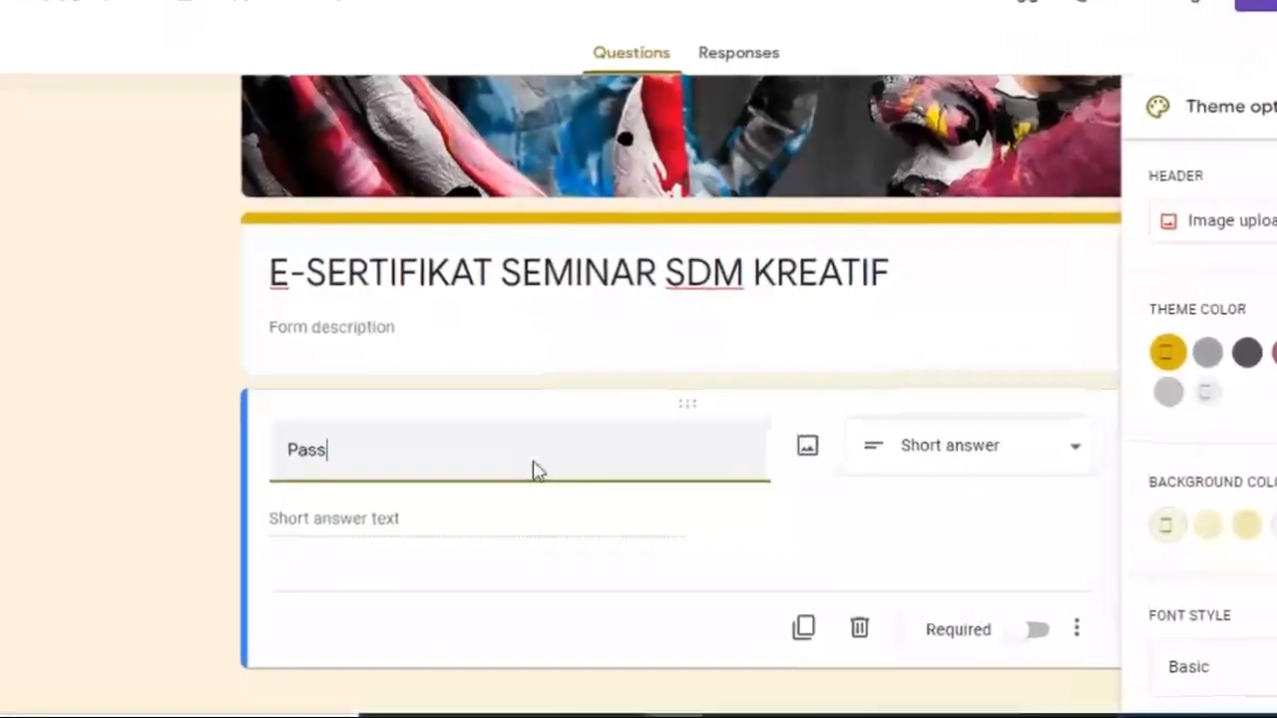
text(word)
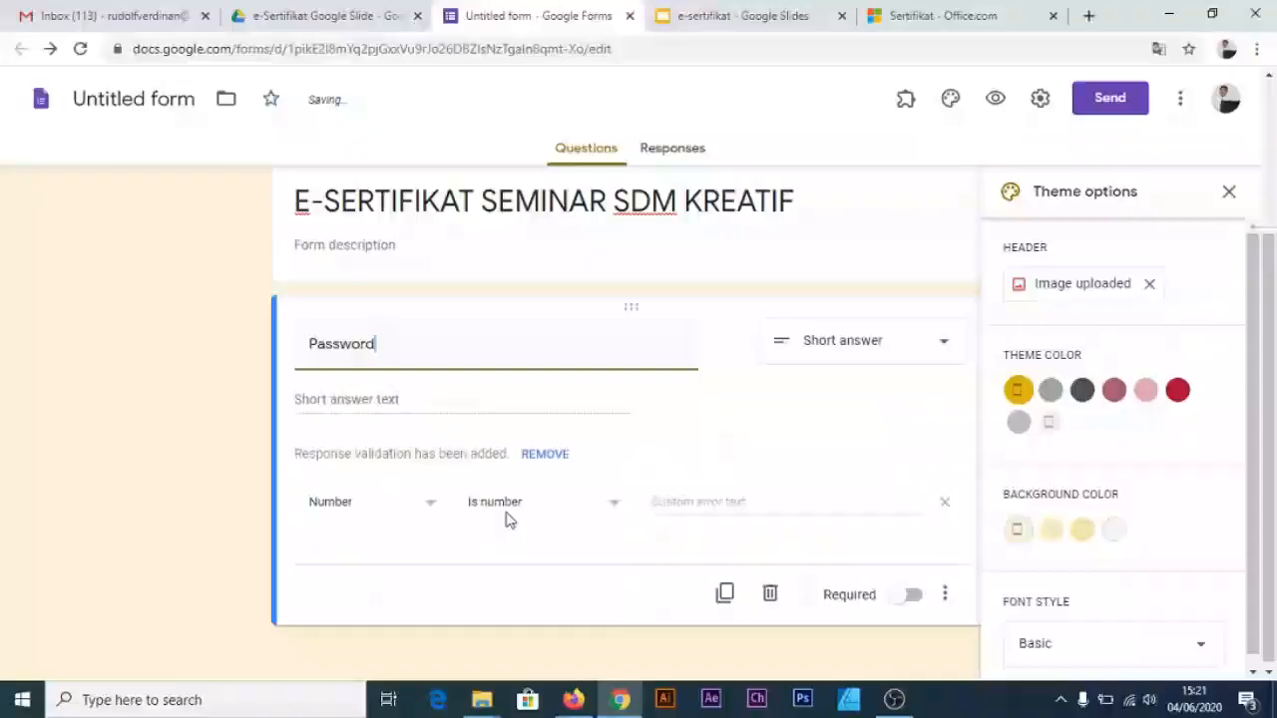
click(500, 399)
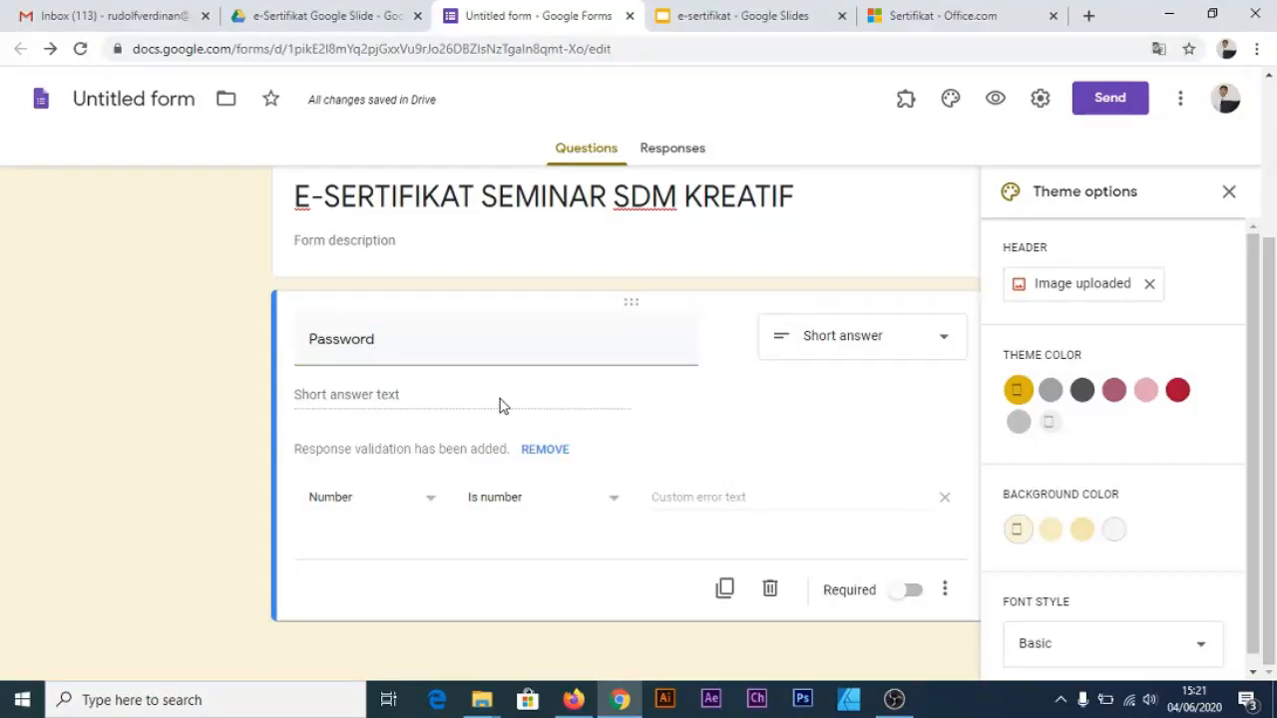
click(945, 590)
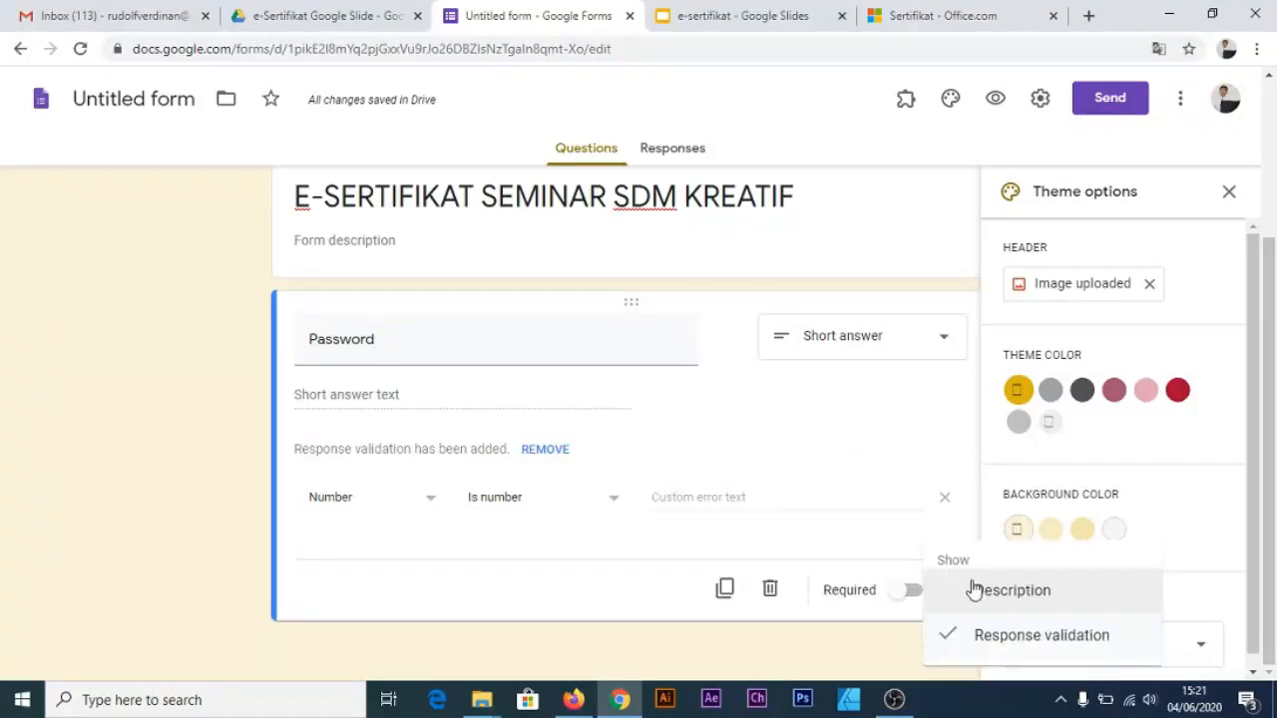
click(984, 639)
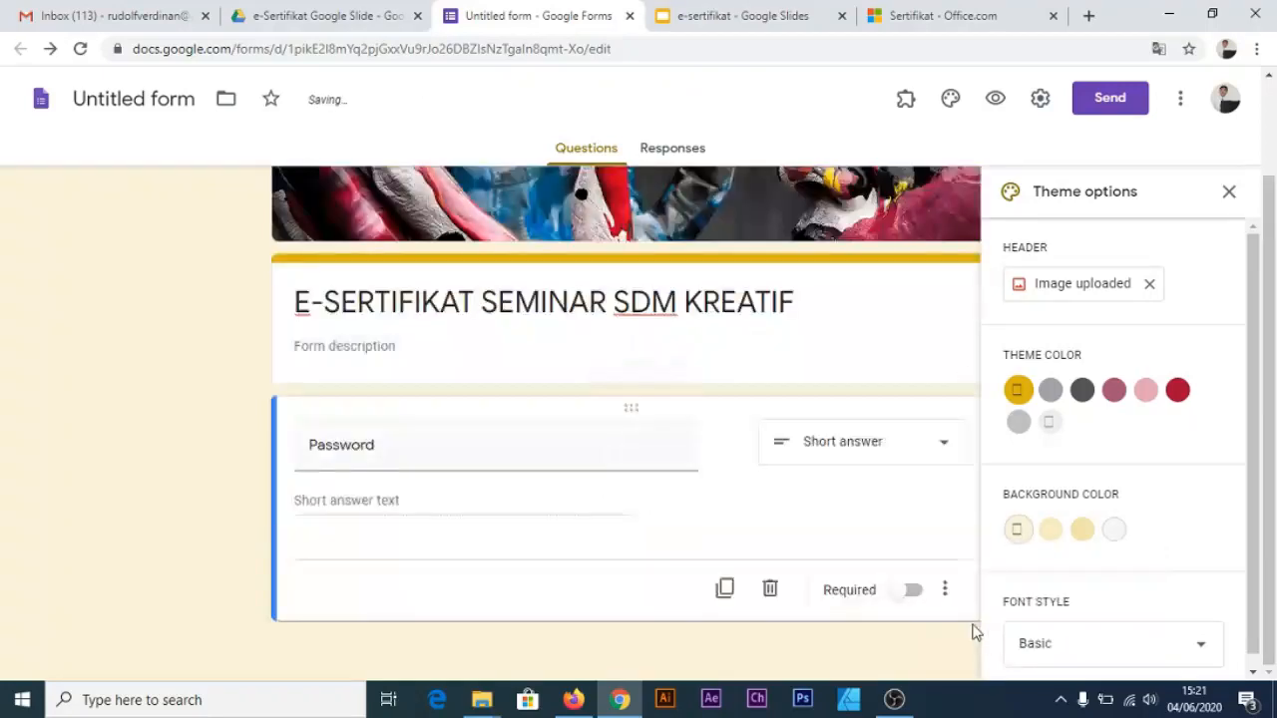
click(946, 589)
click(978, 647)
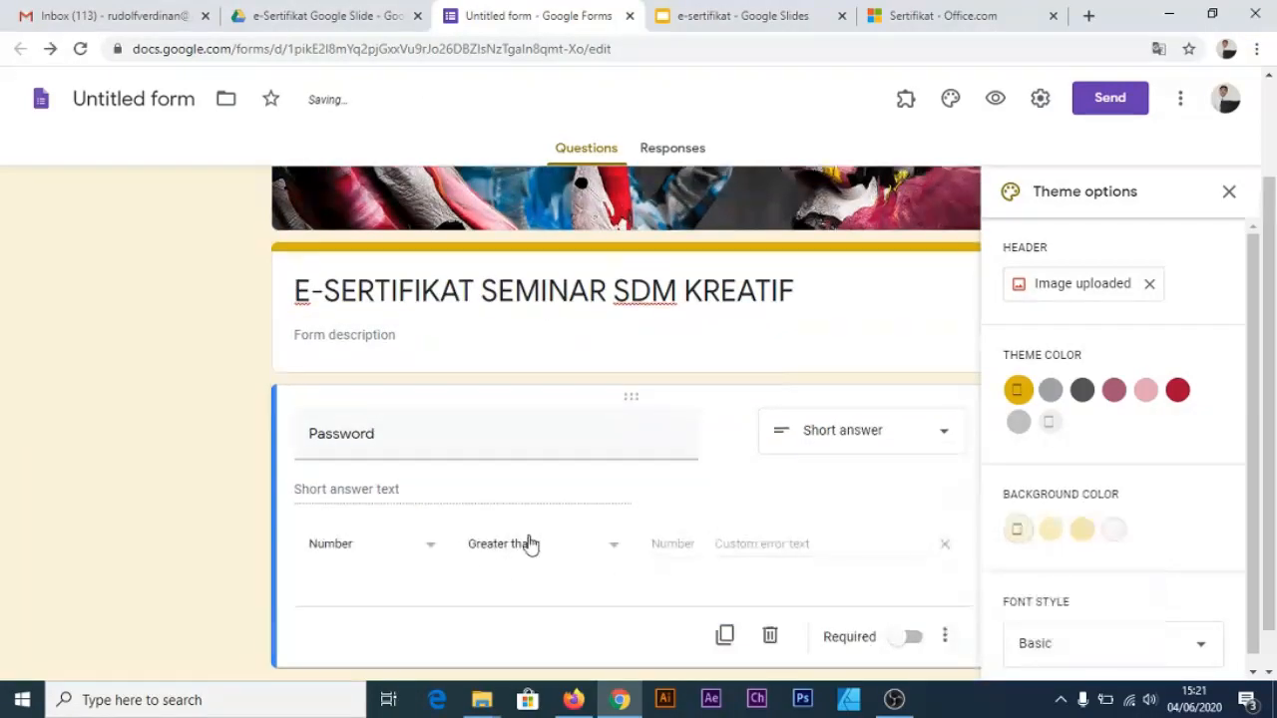
click(379, 552)
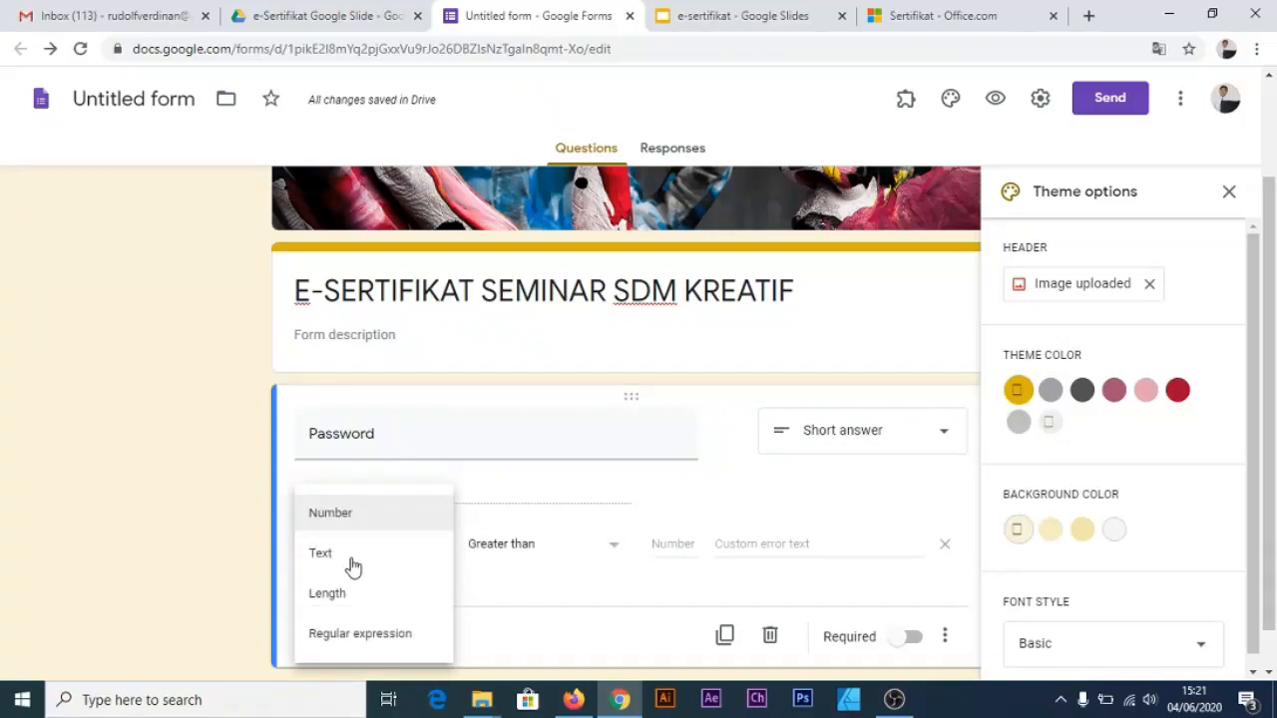
click(351, 566)
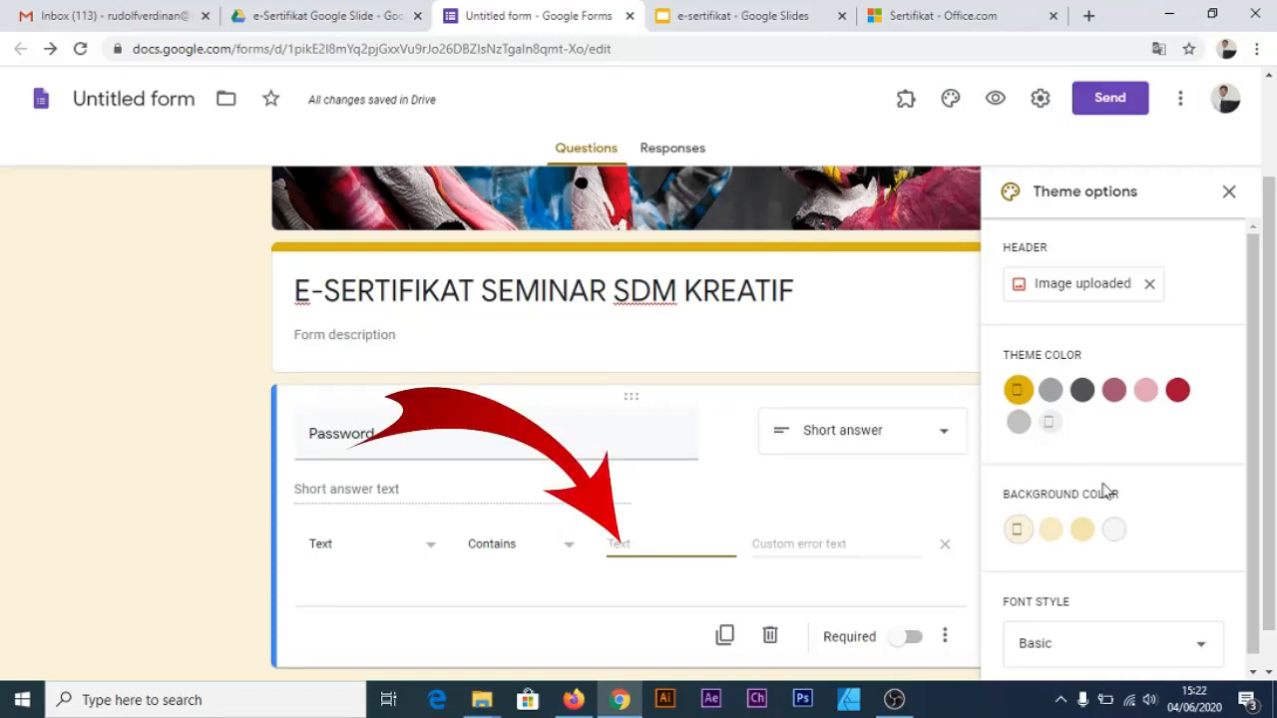
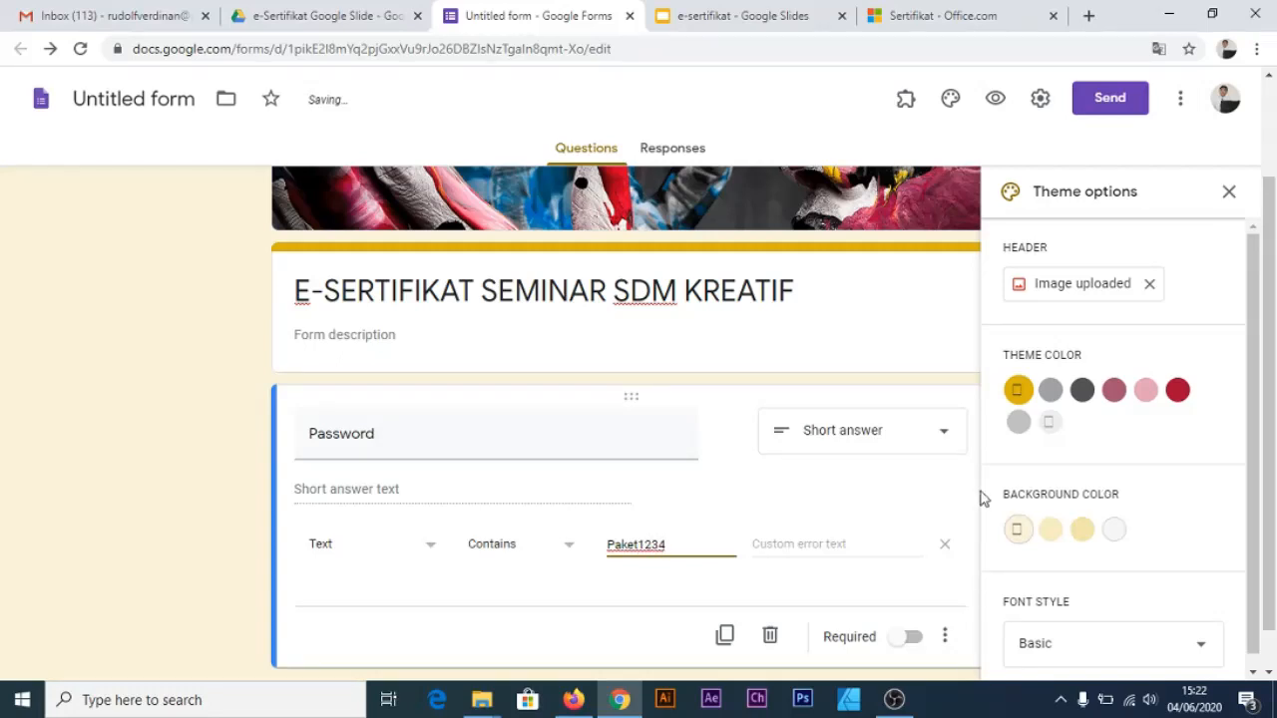
Require answers to contain the passcode, with error 'Maaf, kata kunci anda salah! silahkan menghubungi panitia'
click(795, 547)
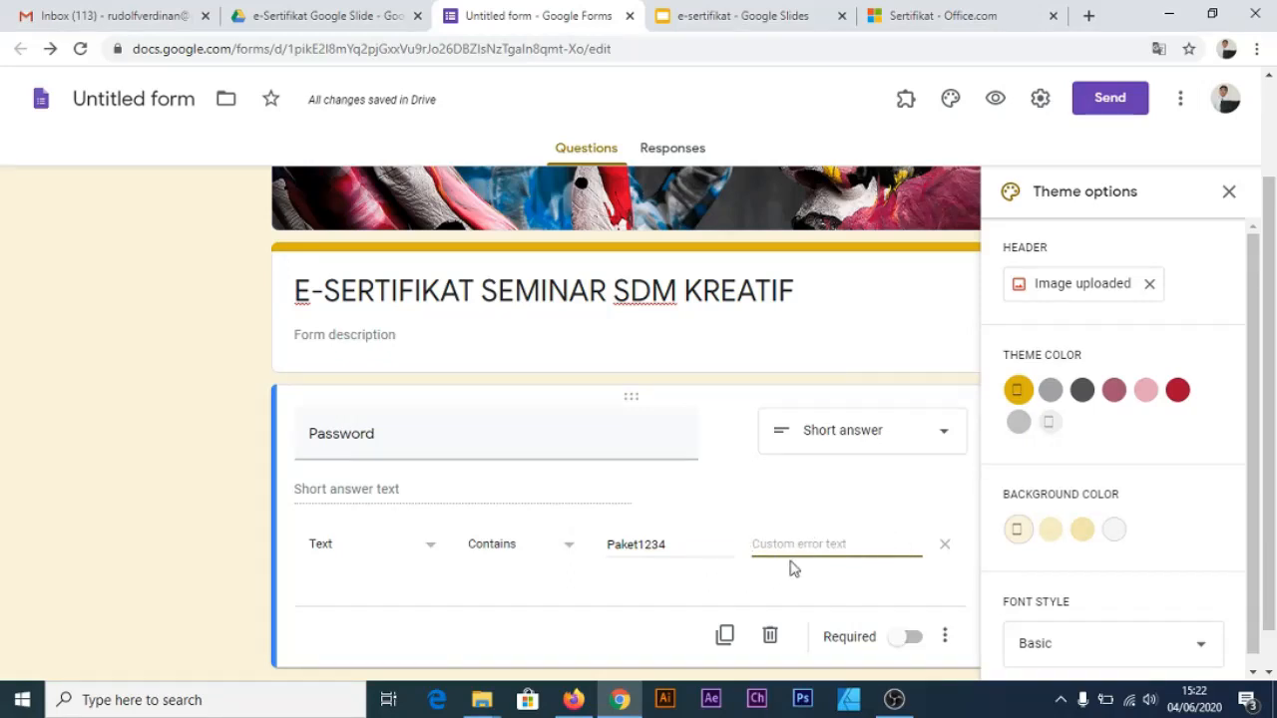
text(M)
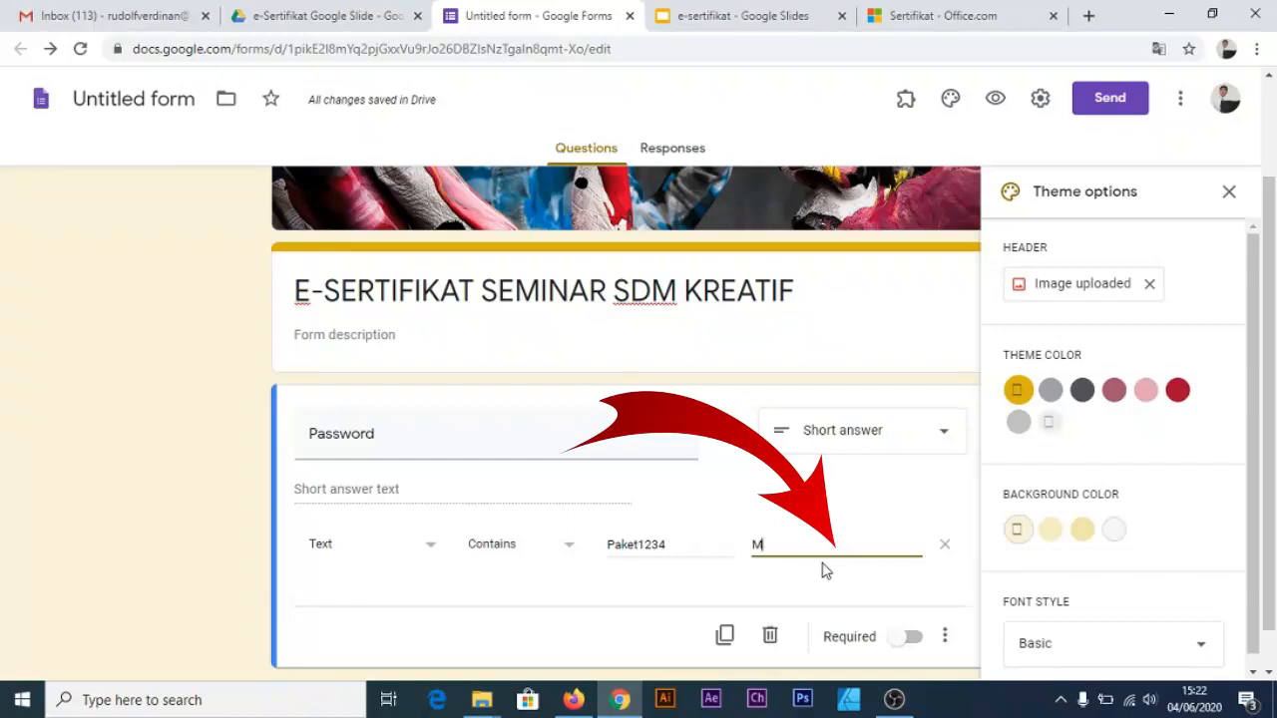
text(aaf, kata)
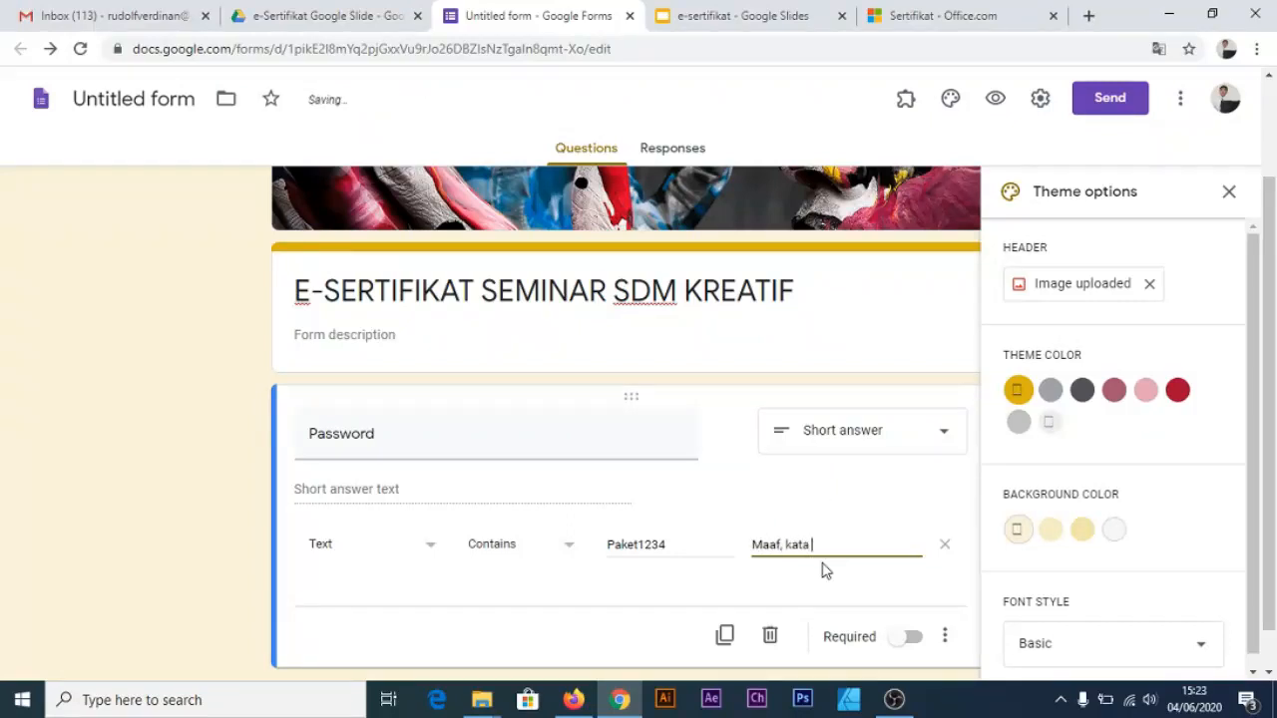
text( kunci anda )
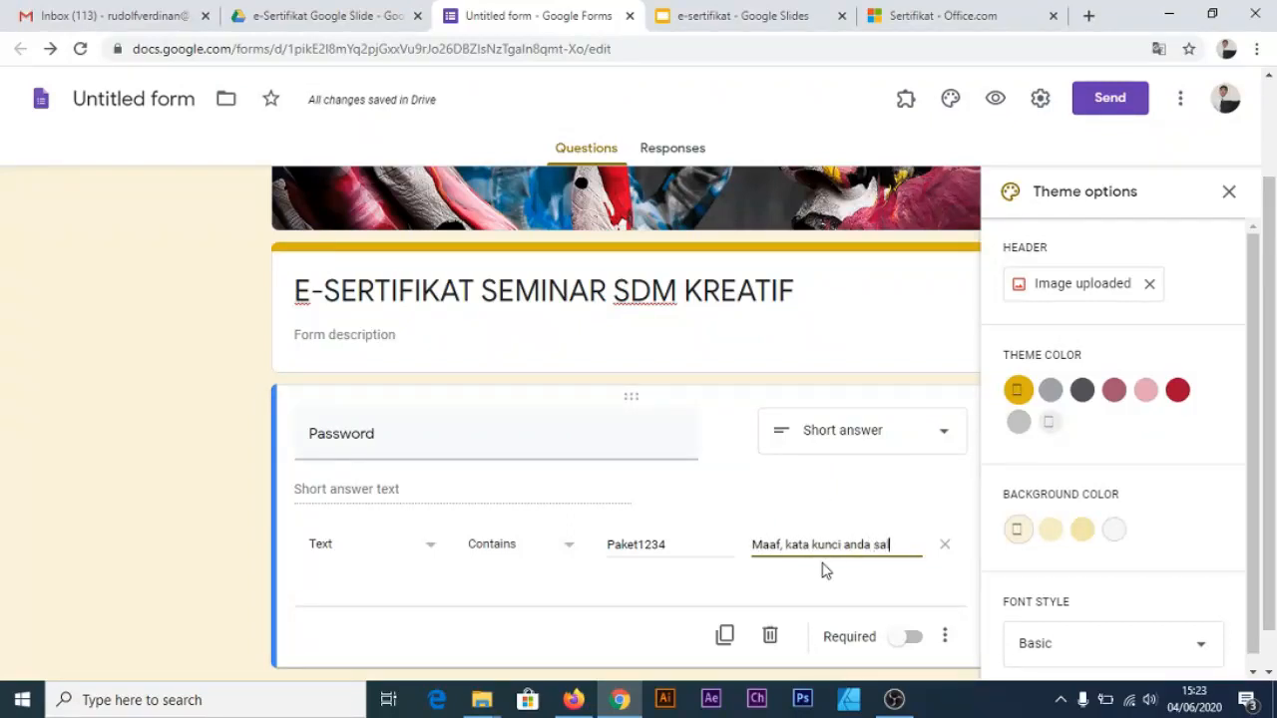
text(salah! sil)
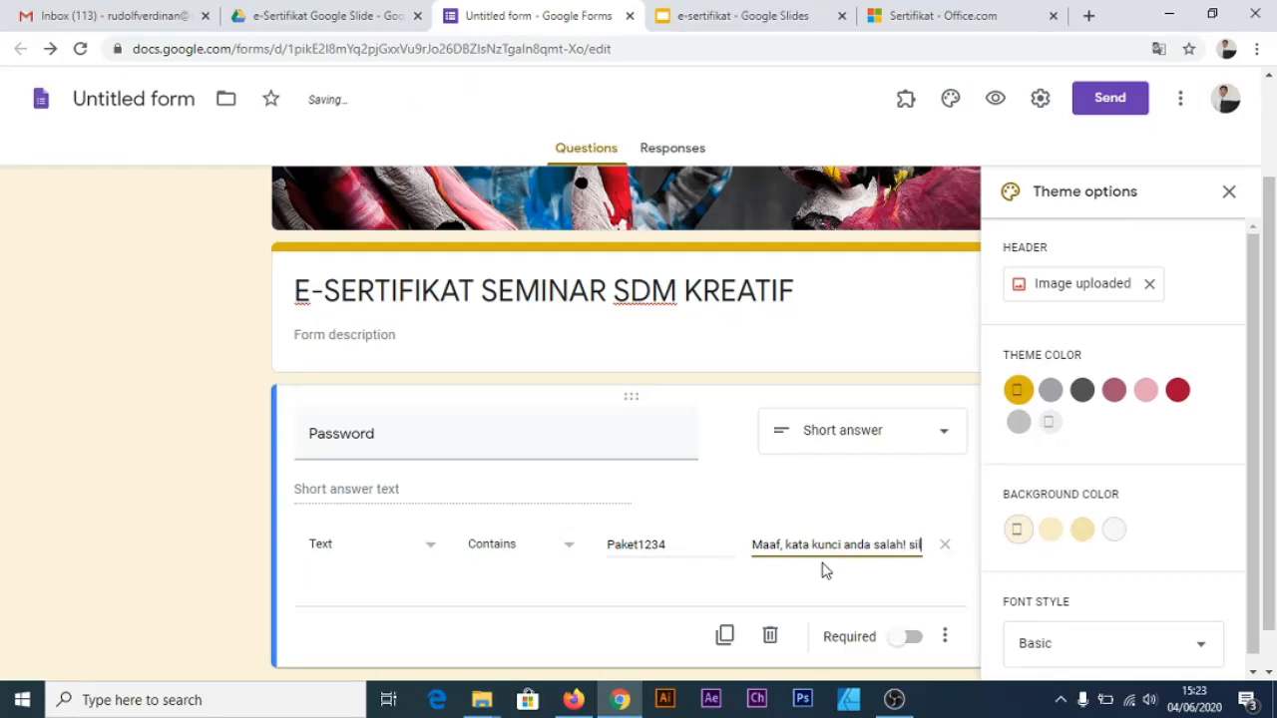
text(ahkan meng)
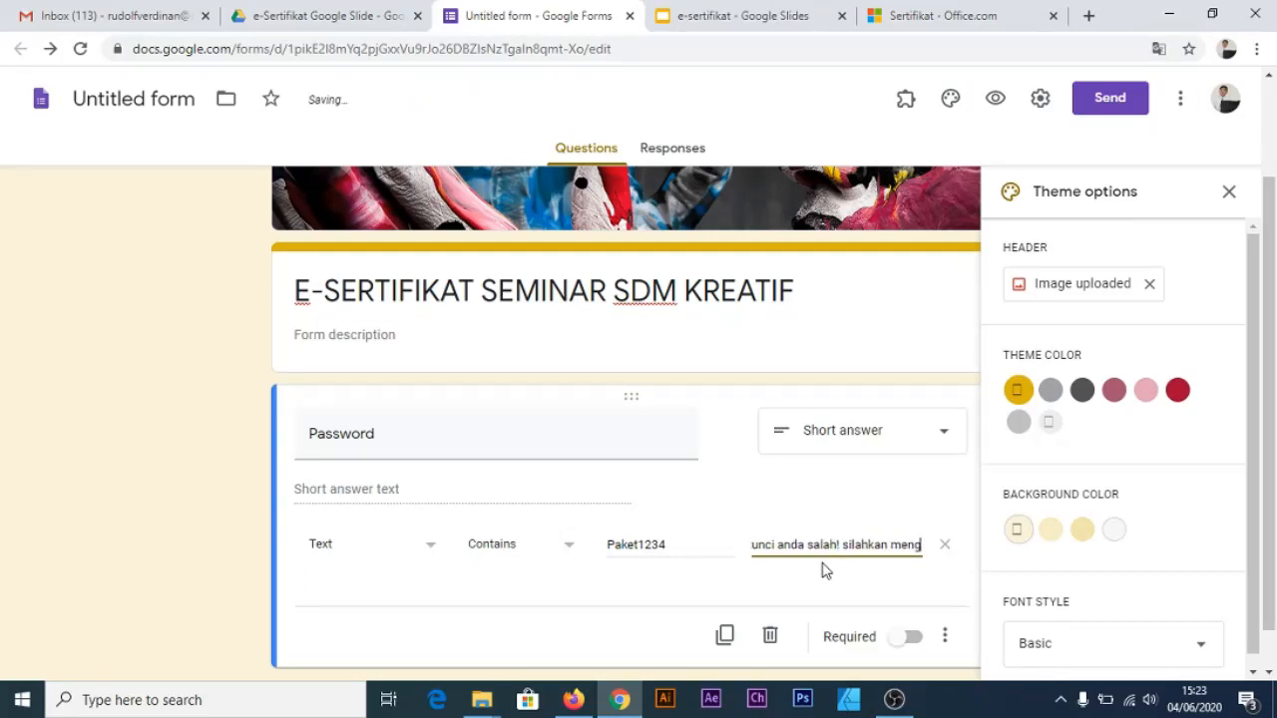
text(hubungi panit)
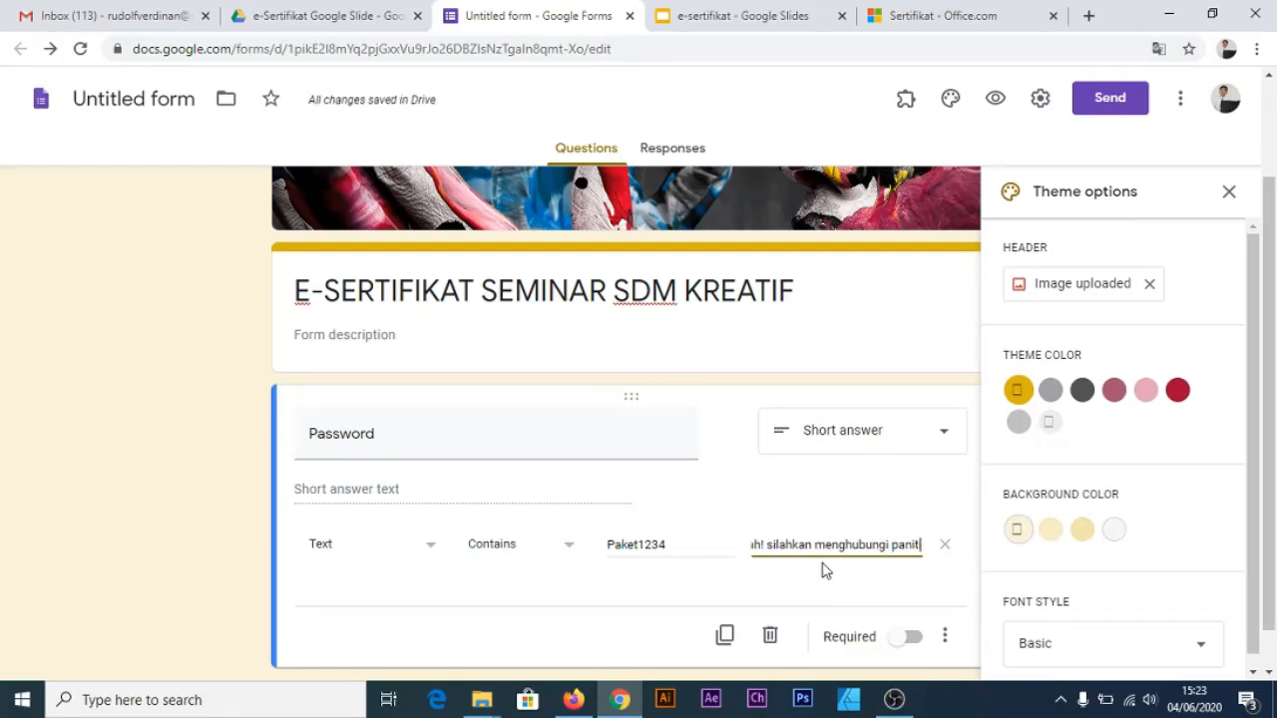
text(ia)
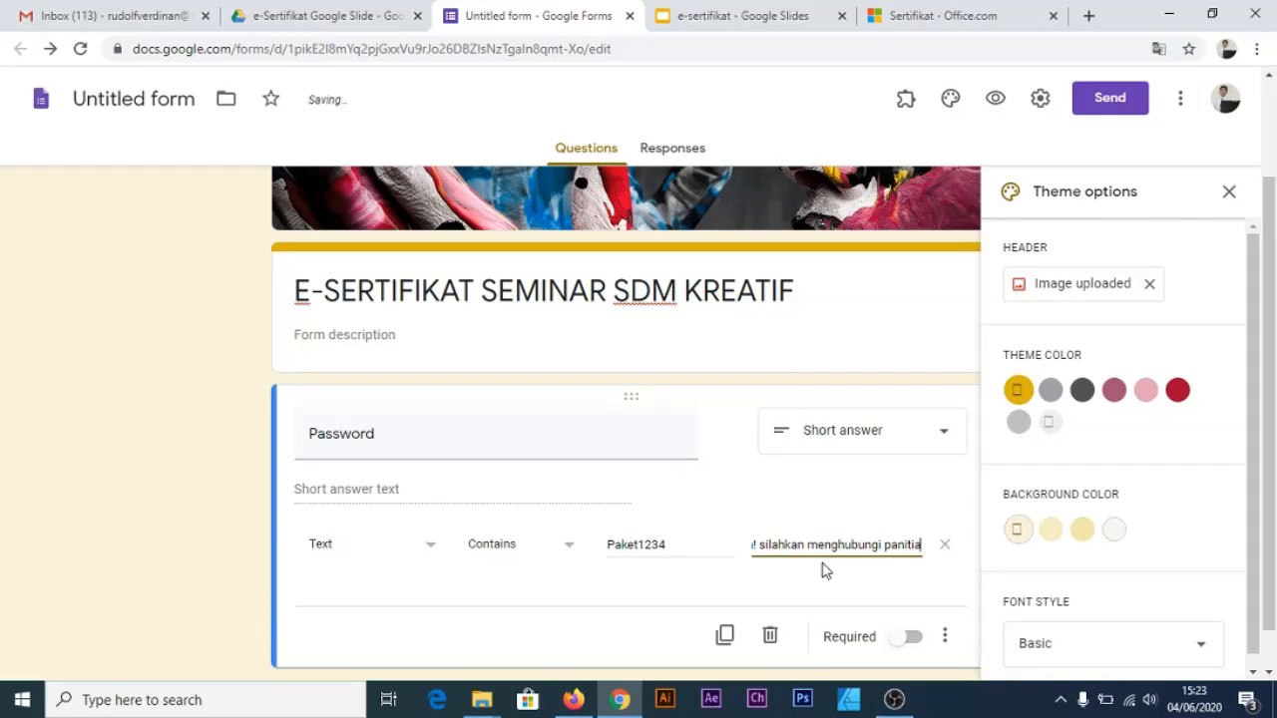
click(503, 602)
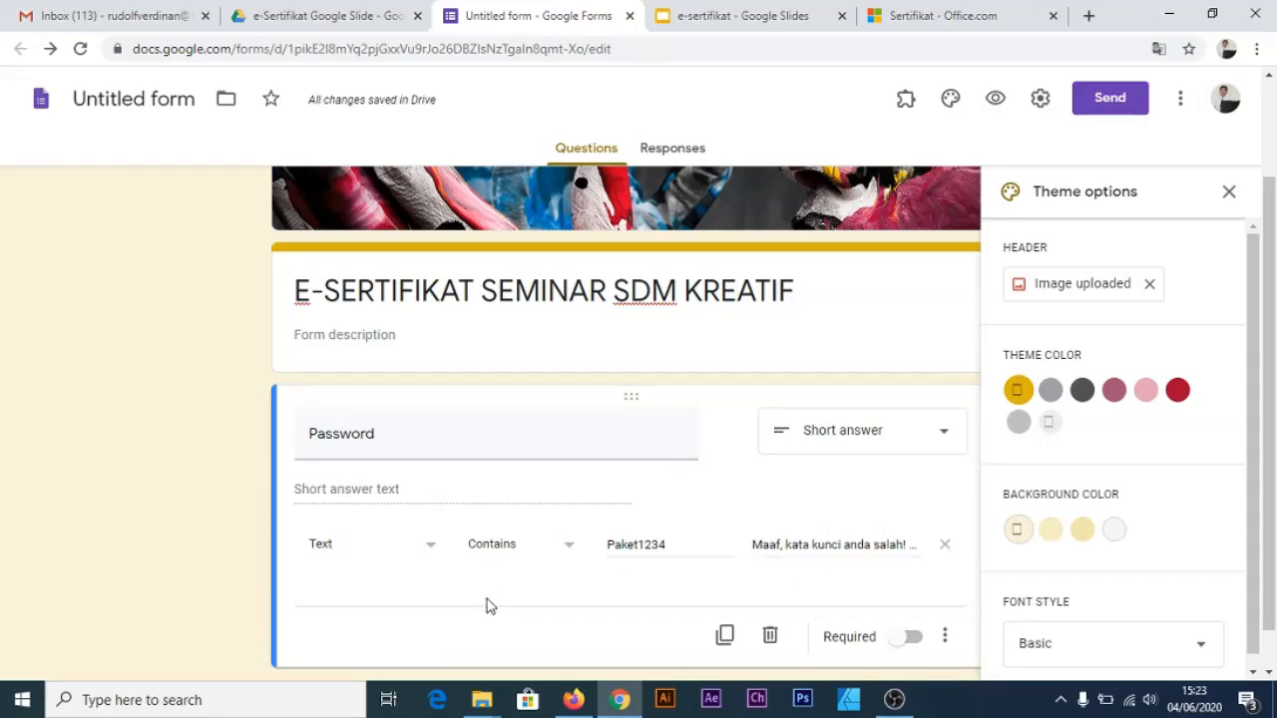
scroll(503, 601, down, 1)
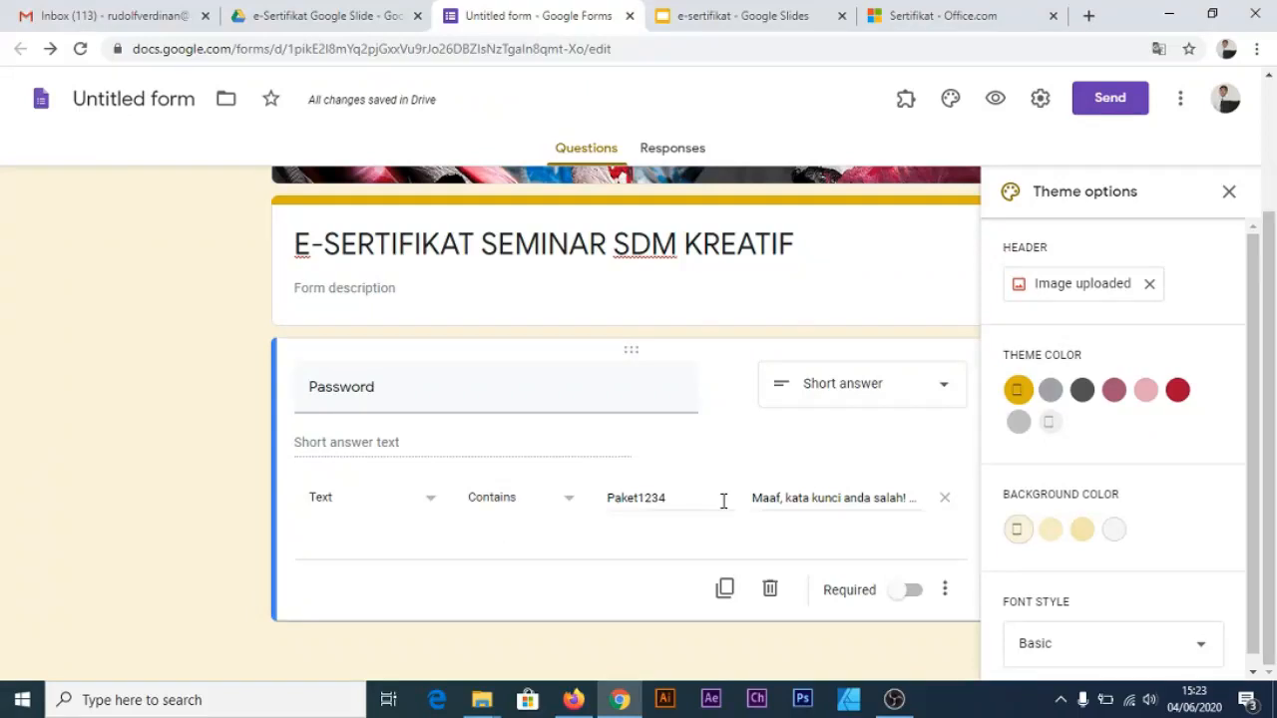
scroll(901, 499, up, 2)
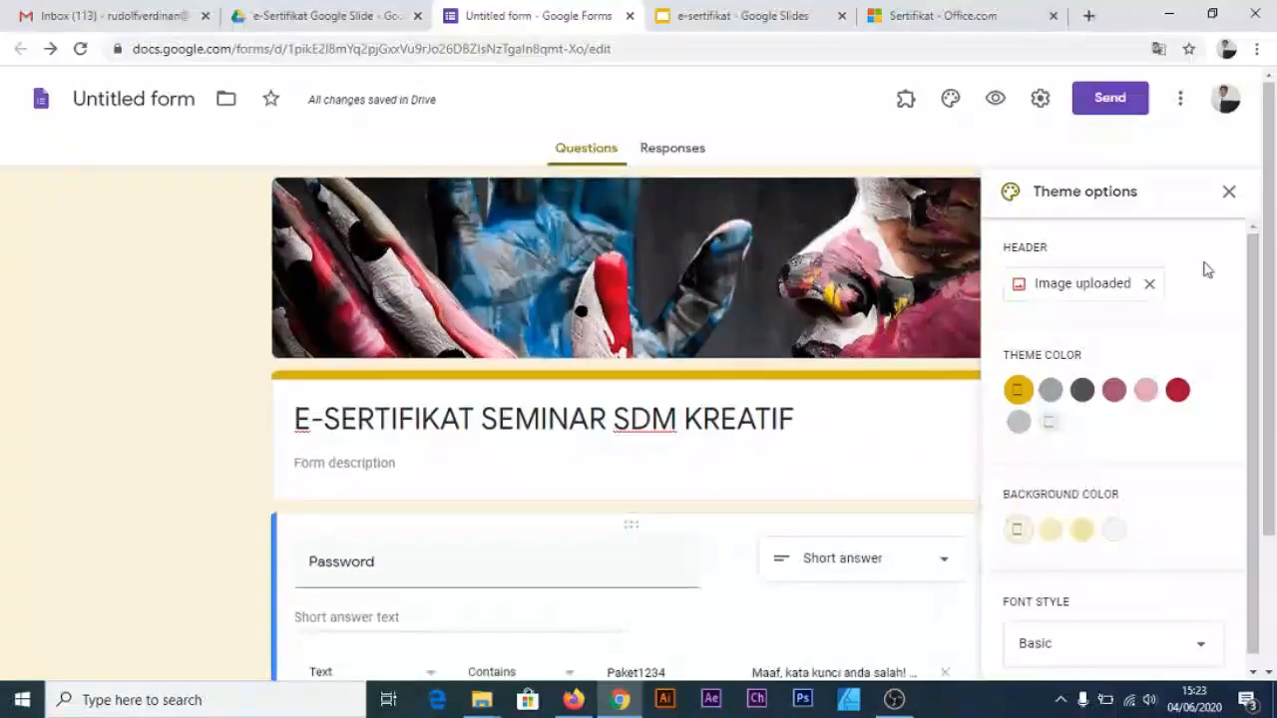
Add a second form section titled 'Isian Data Peserta'
click(1229, 190)
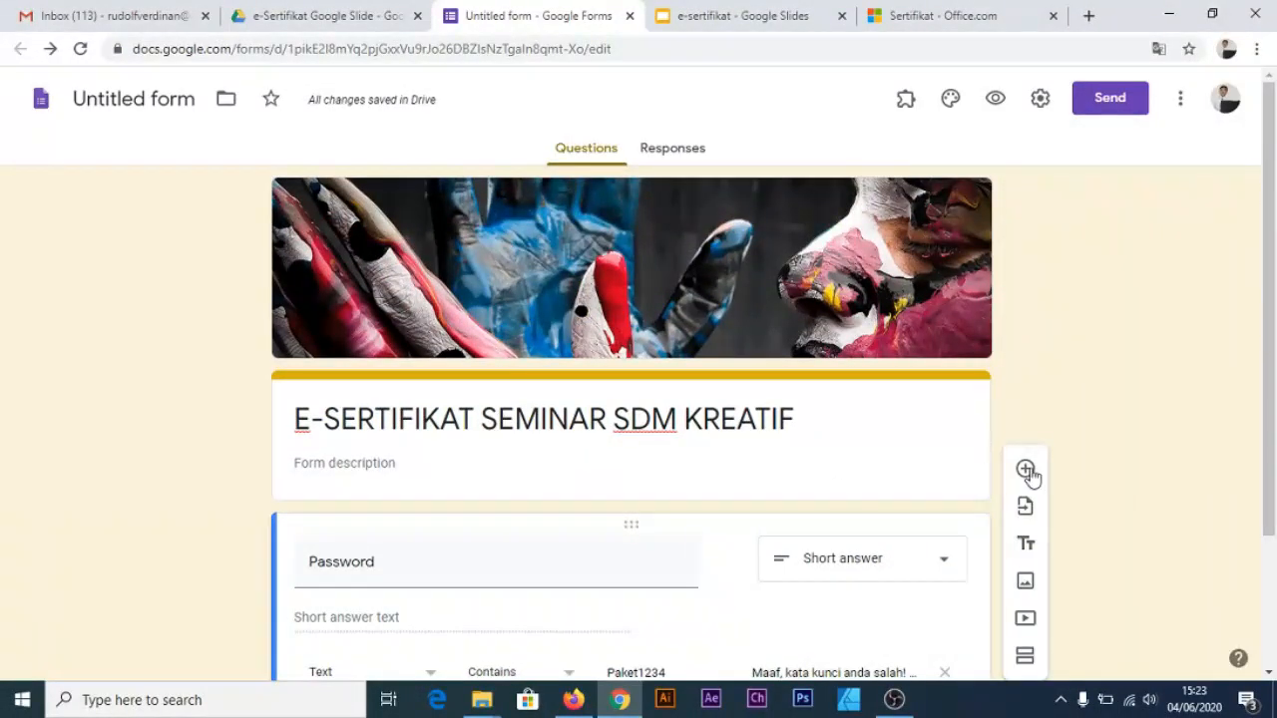
scroll(1032, 544, down, 1)
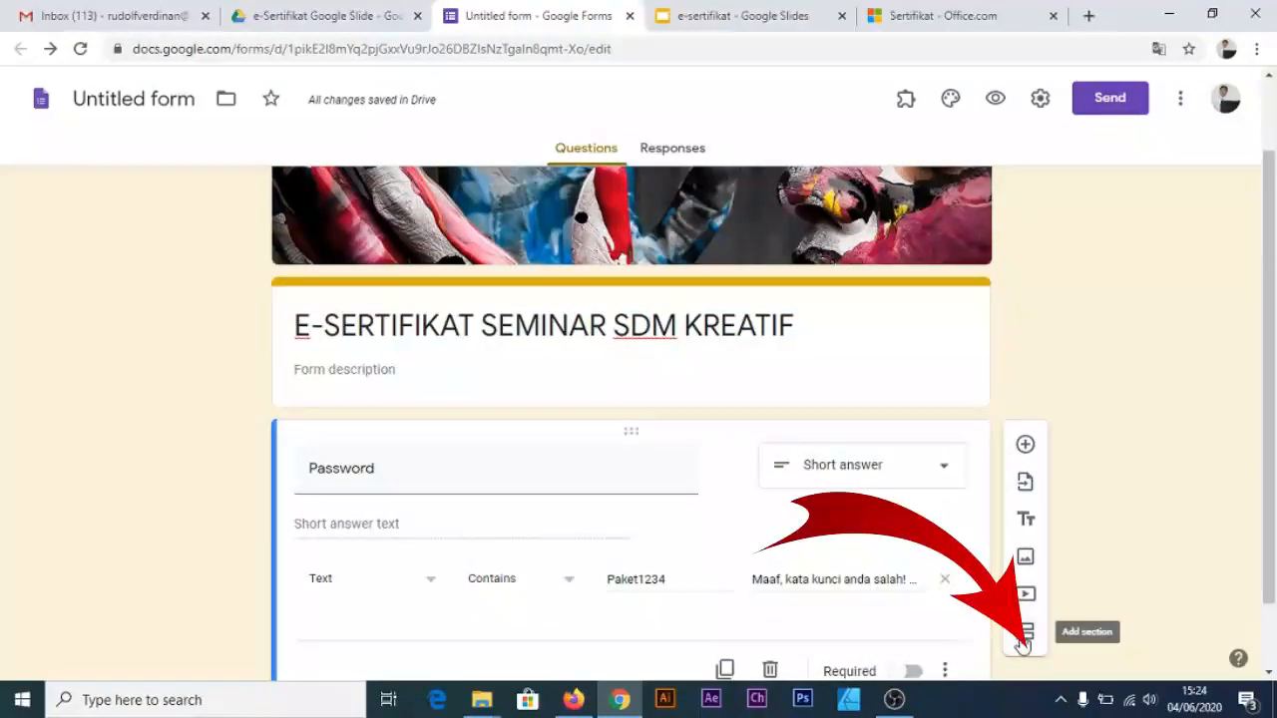
click(1024, 635)
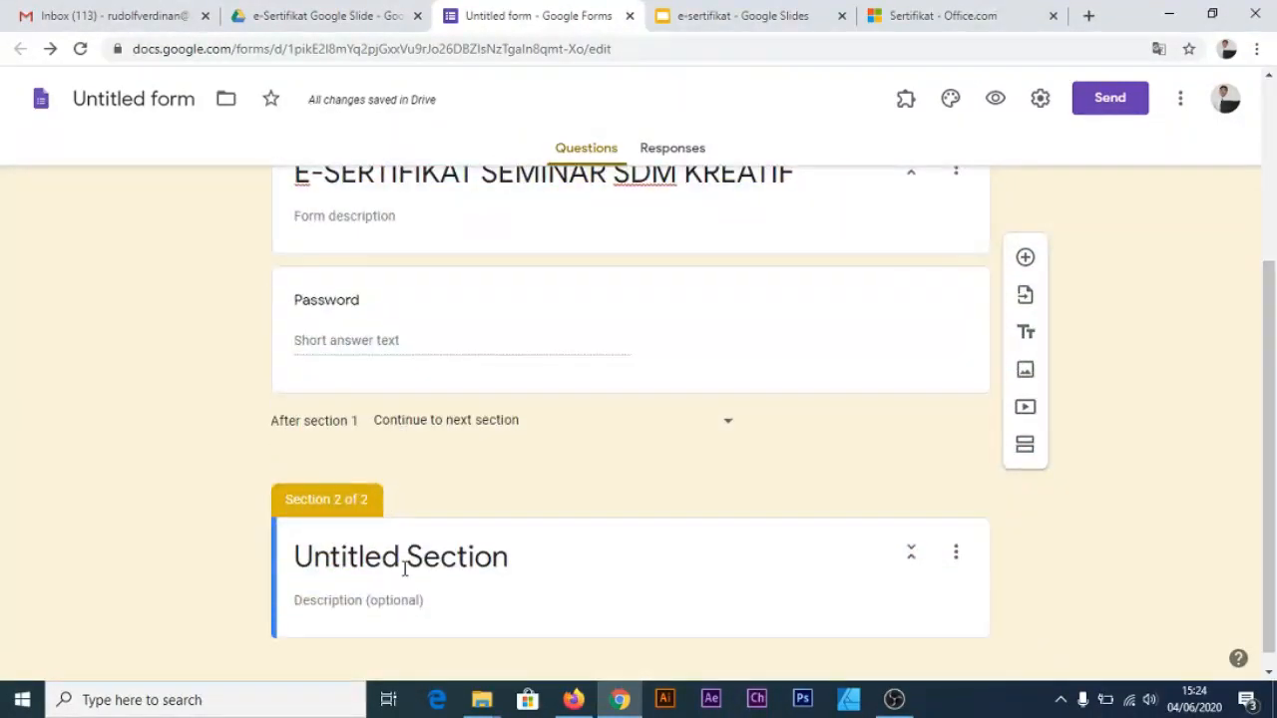
click(411, 561)
text(Isia)
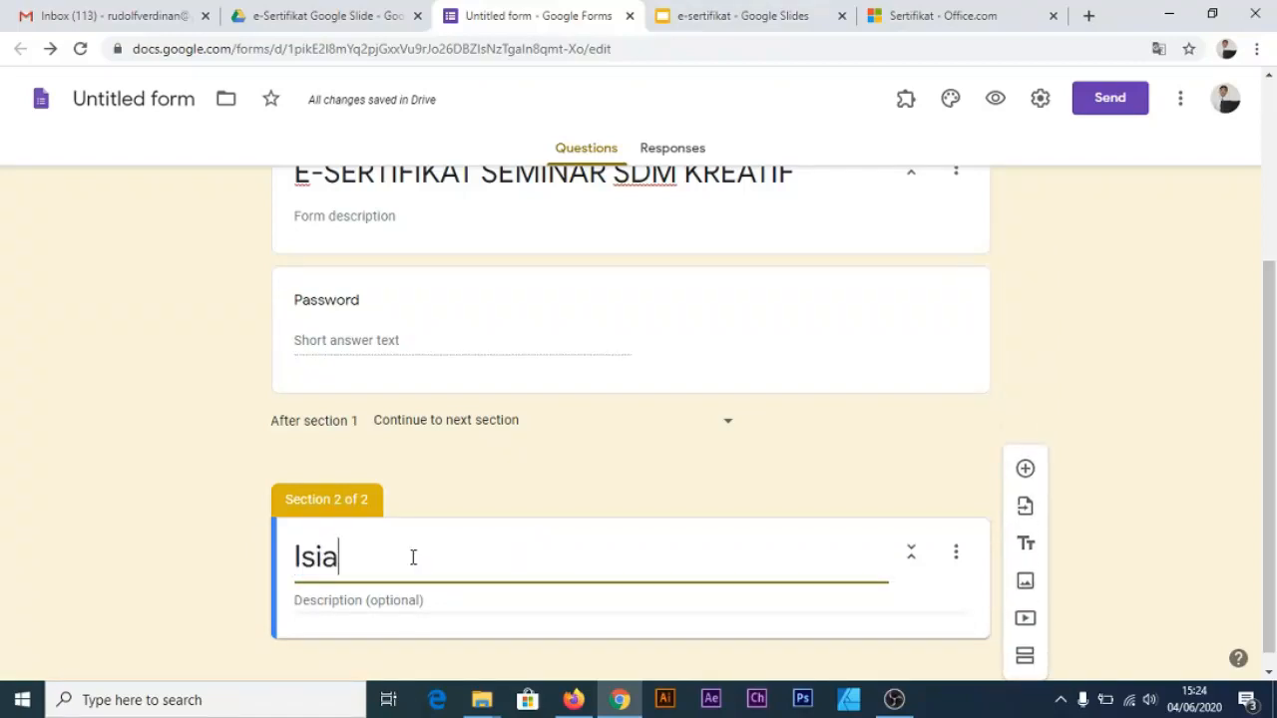
text(n Dat)
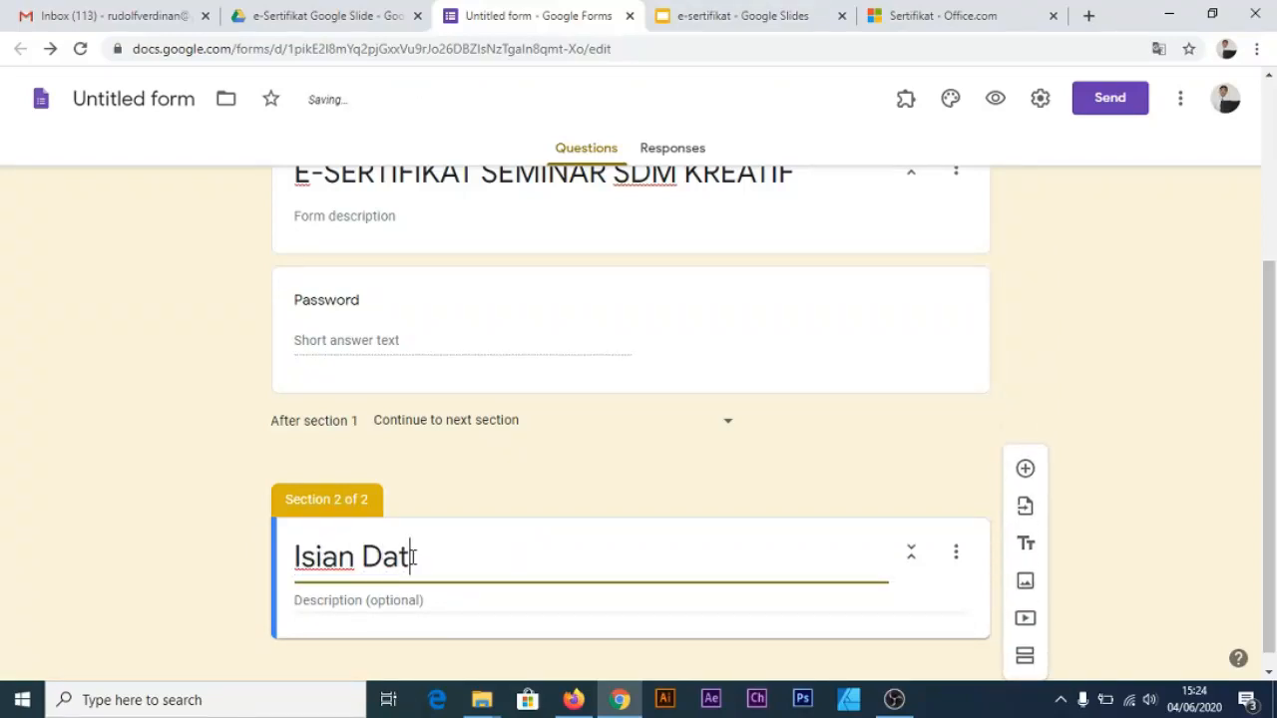
text(a Peserta)
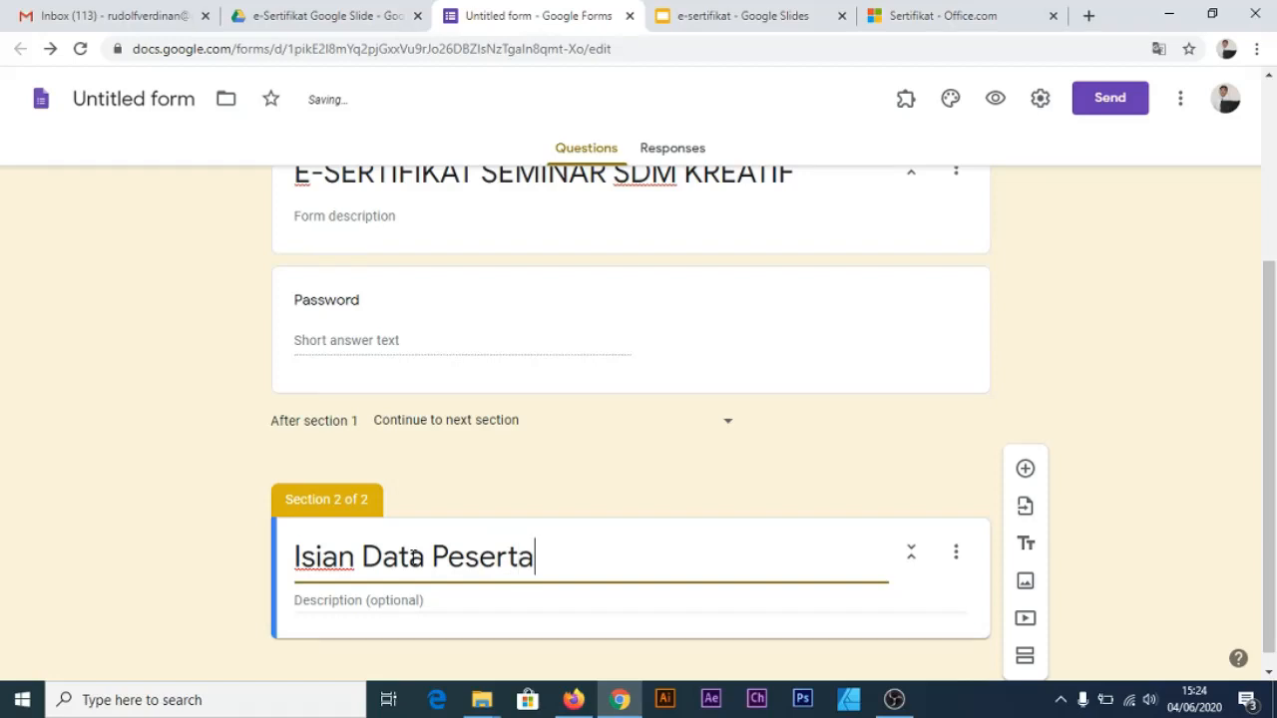
Add an EMAIL question to the new section with its response validation removed
scroll(559, 539, down, 1)
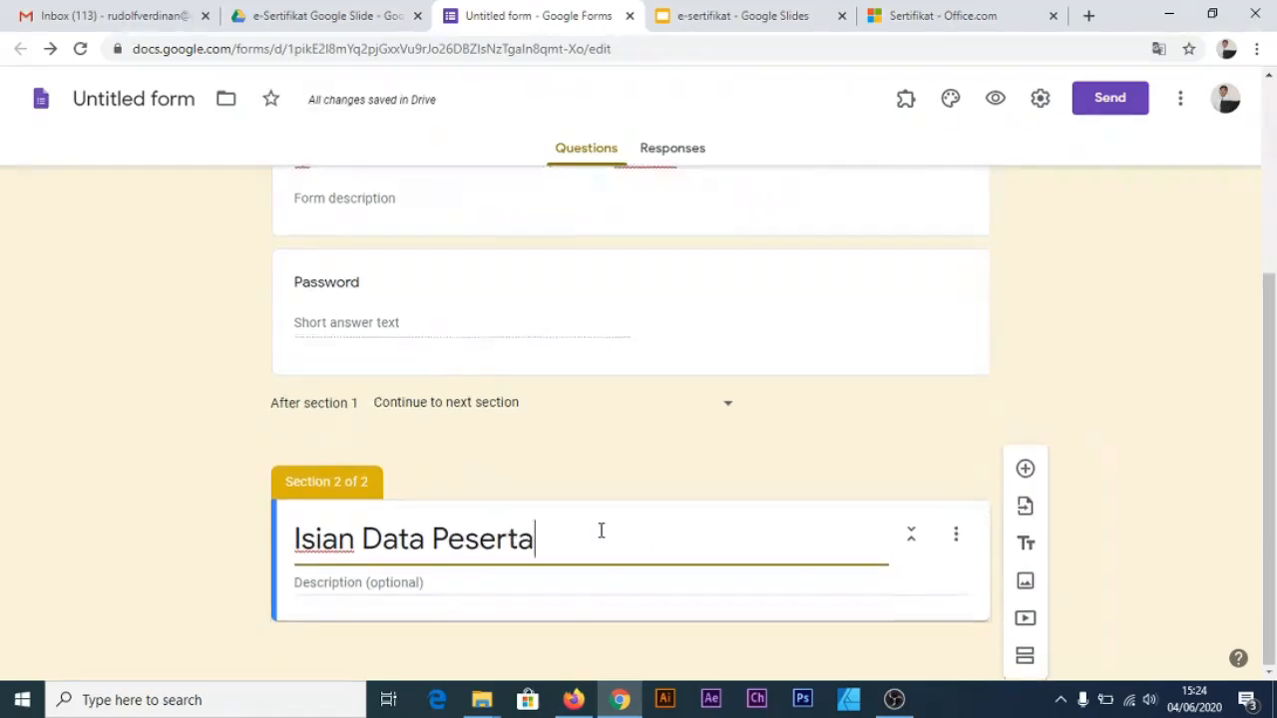
click(1026, 468)
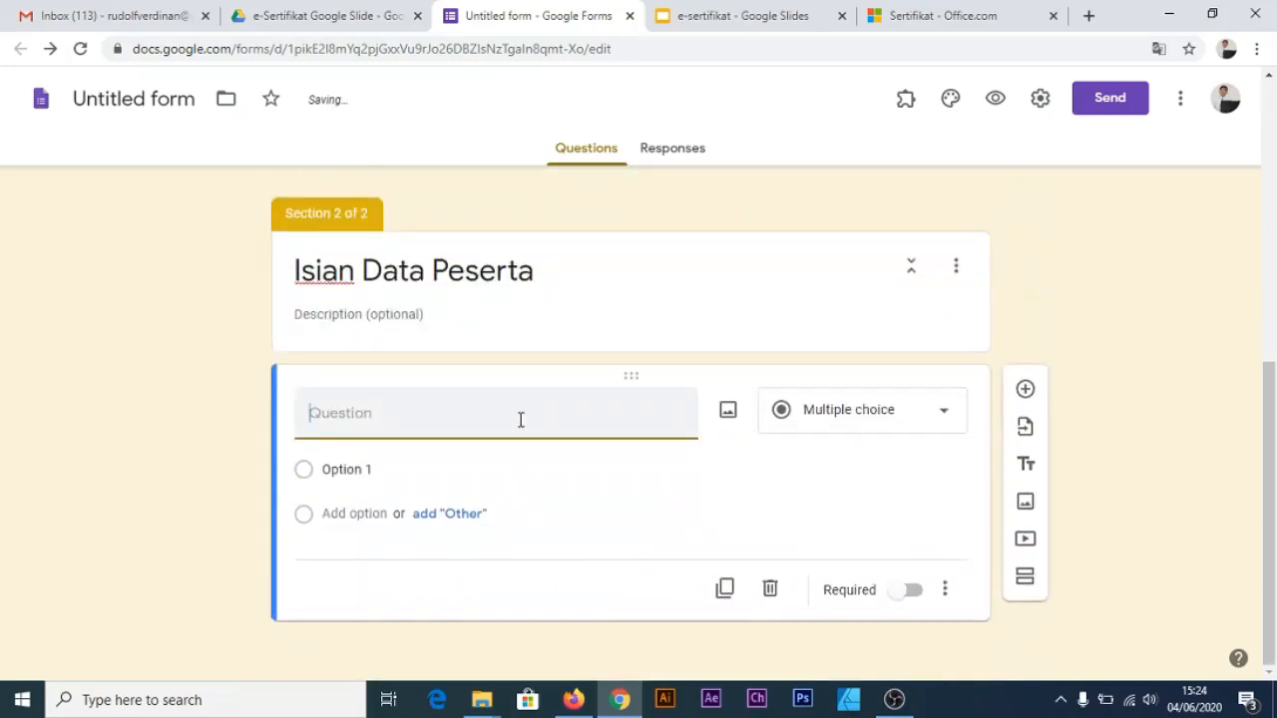
text(EM)
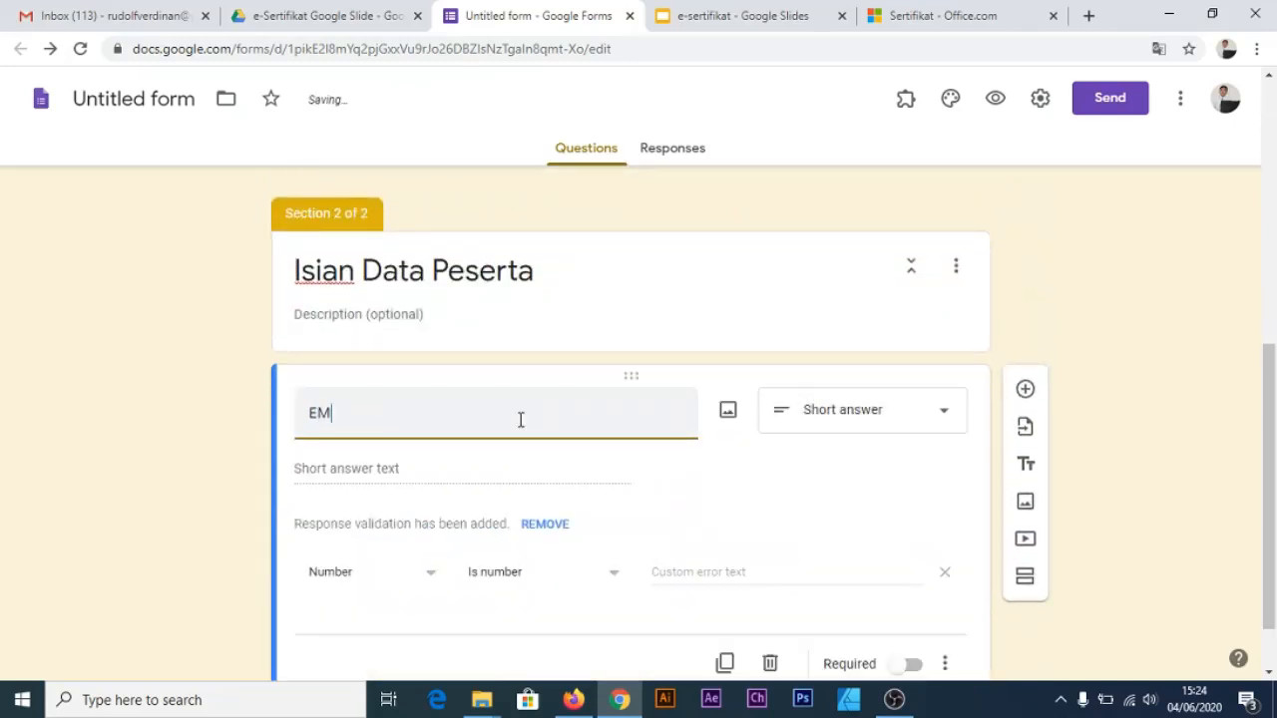
text(AIL)
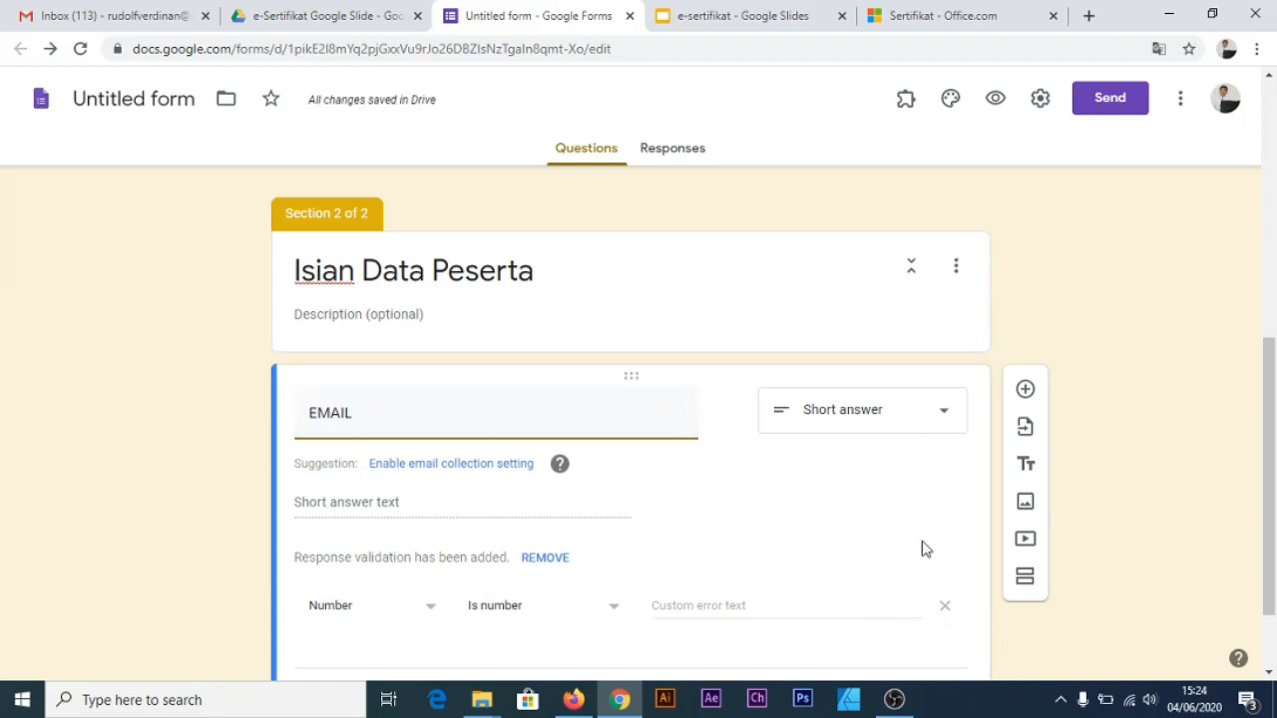
click(949, 604)
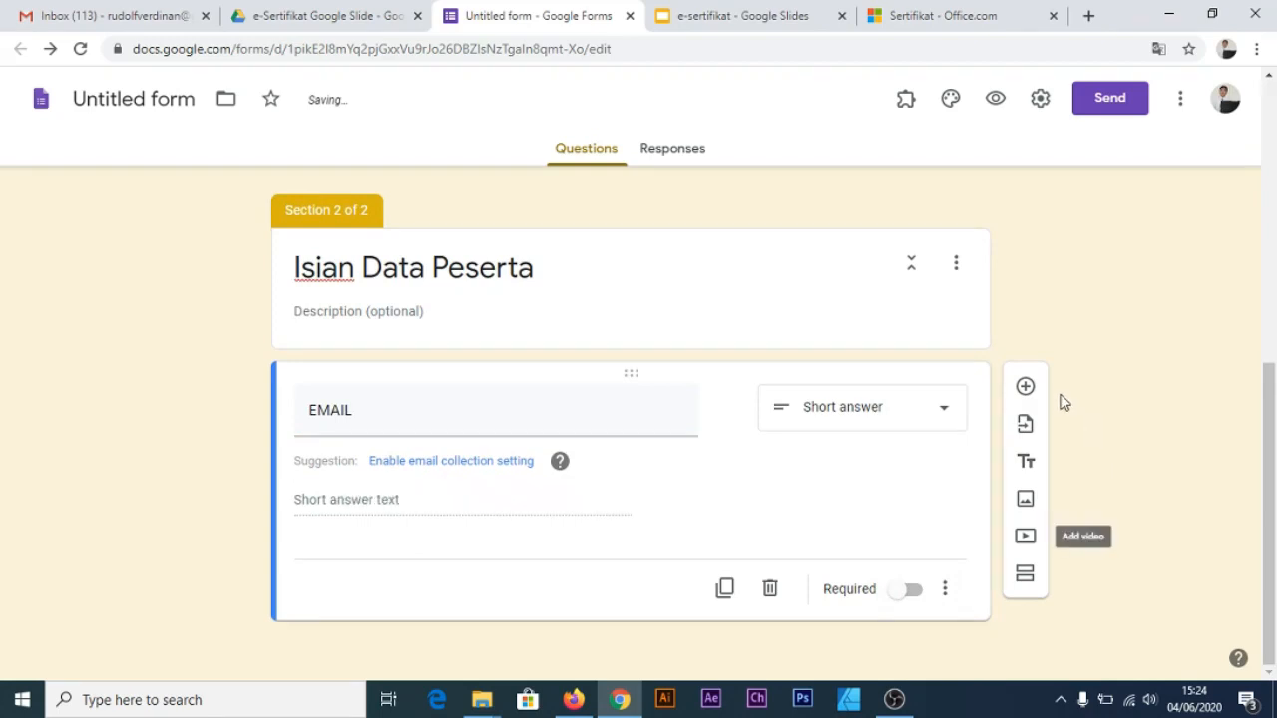
Add a short-answer NAMA PESERTA question below EMAIL and recheck the EMAIL question
click(1026, 388)
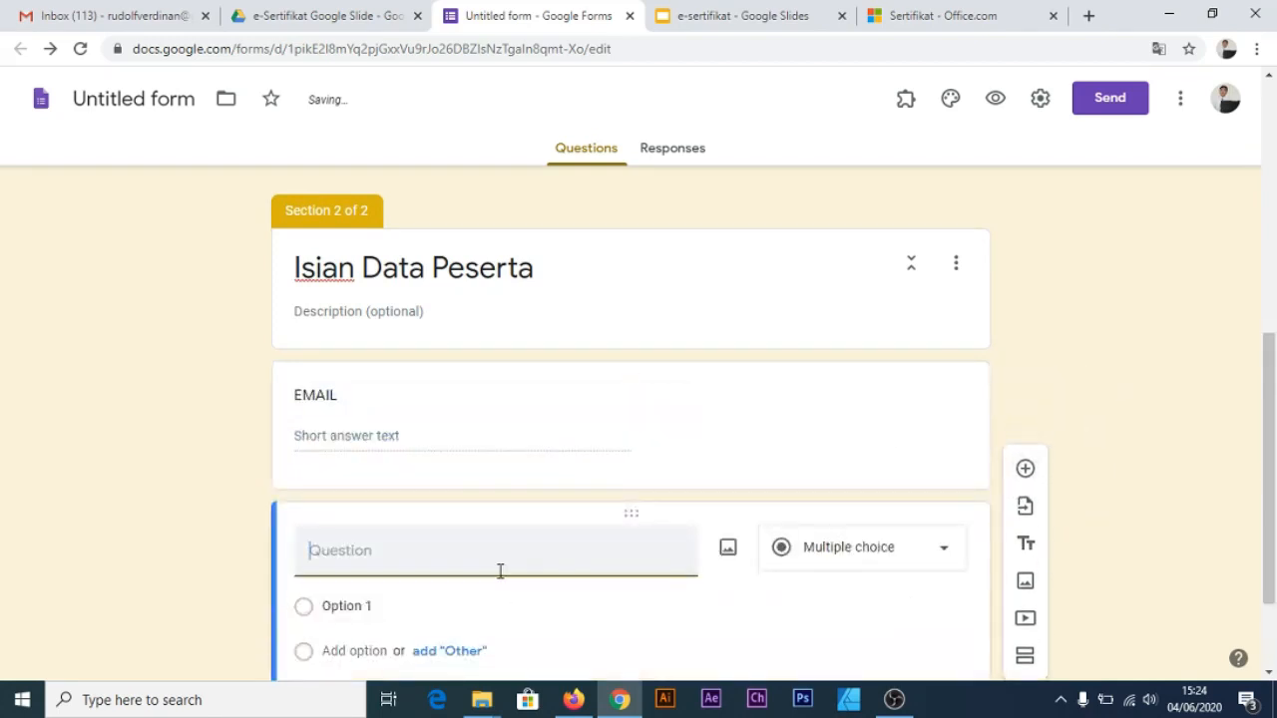
text(NAMA PESERTA)
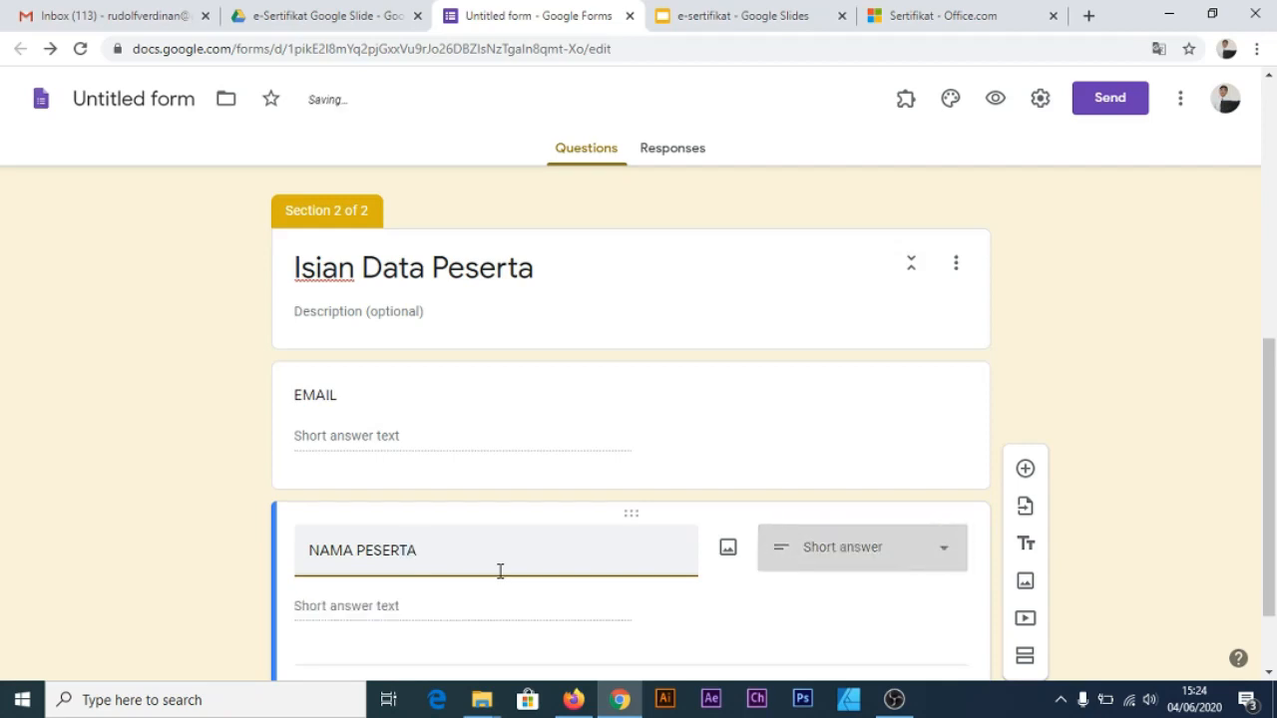
scroll(501, 571, down, 2)
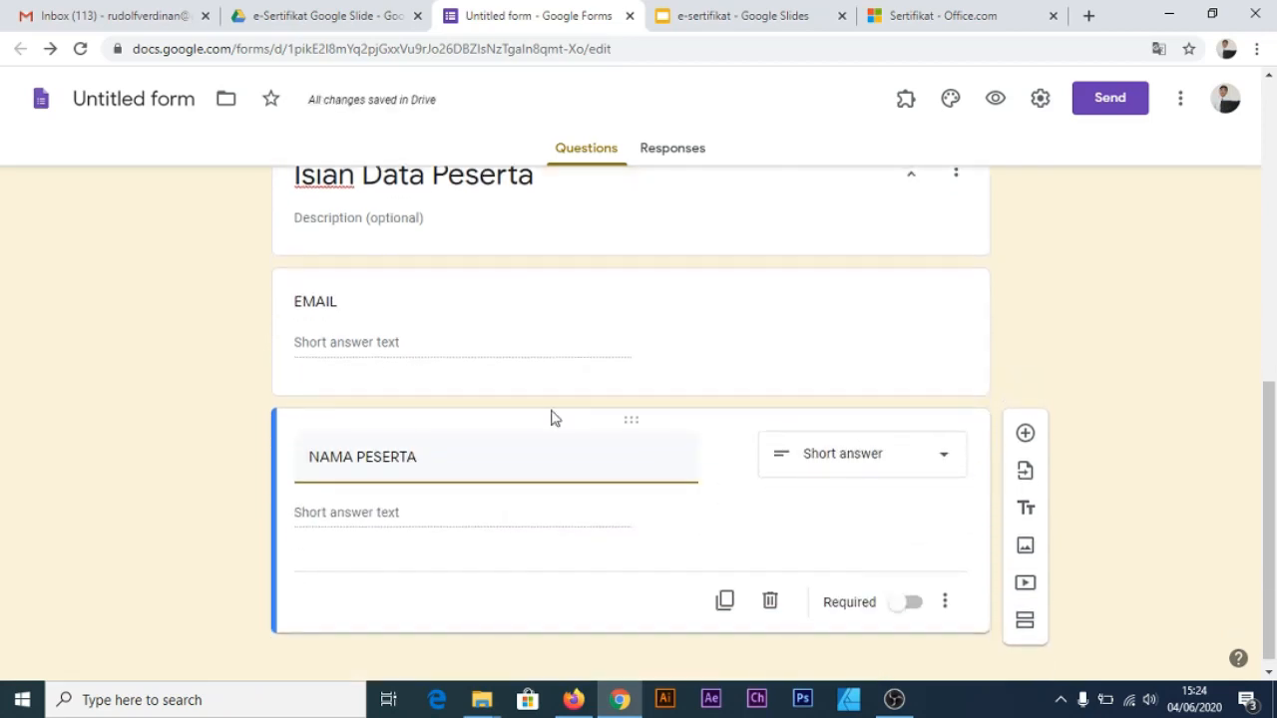
scroll(546, 404, up, 1)
click(521, 429)
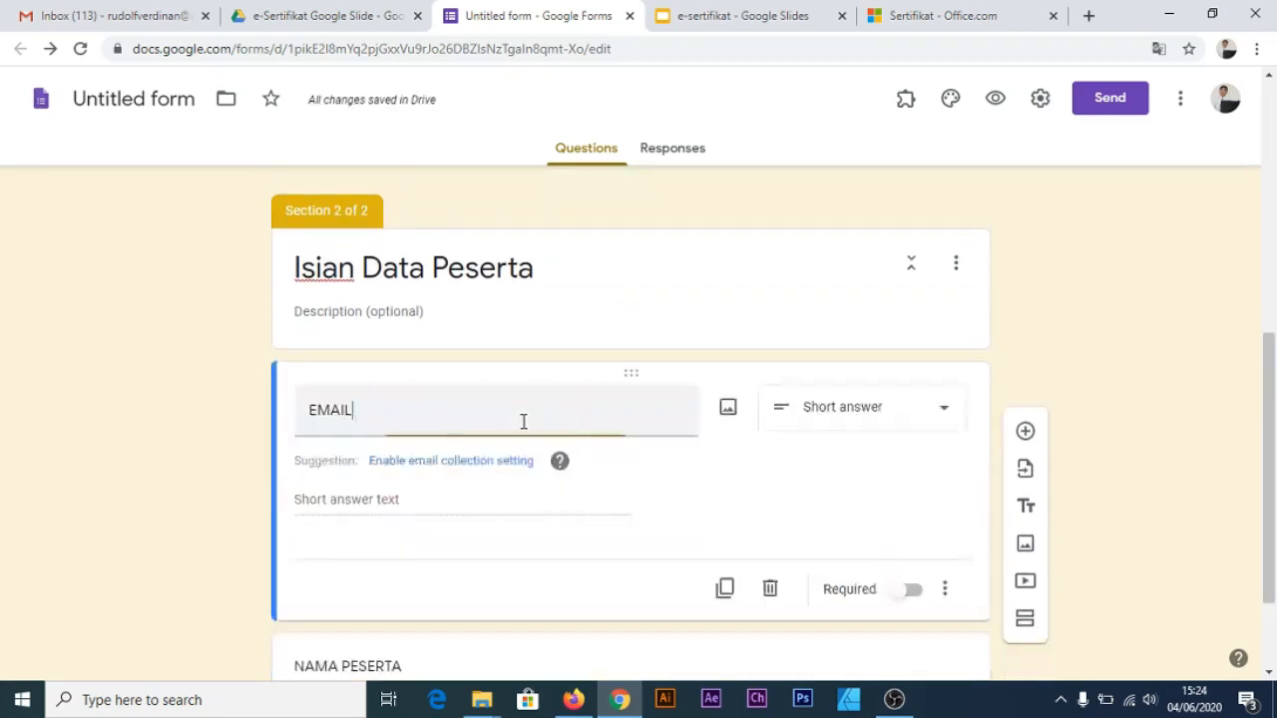
scroll(433, 550, down, 1)
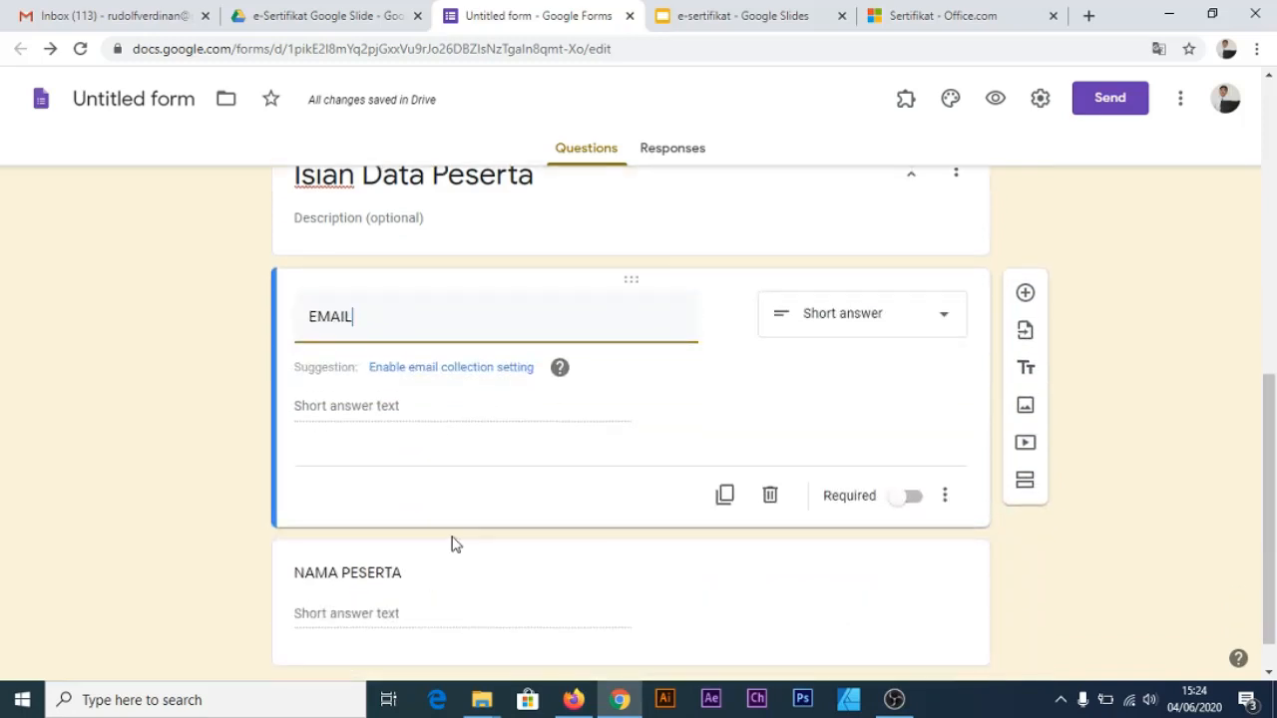
scroll(427, 396, up, 1)
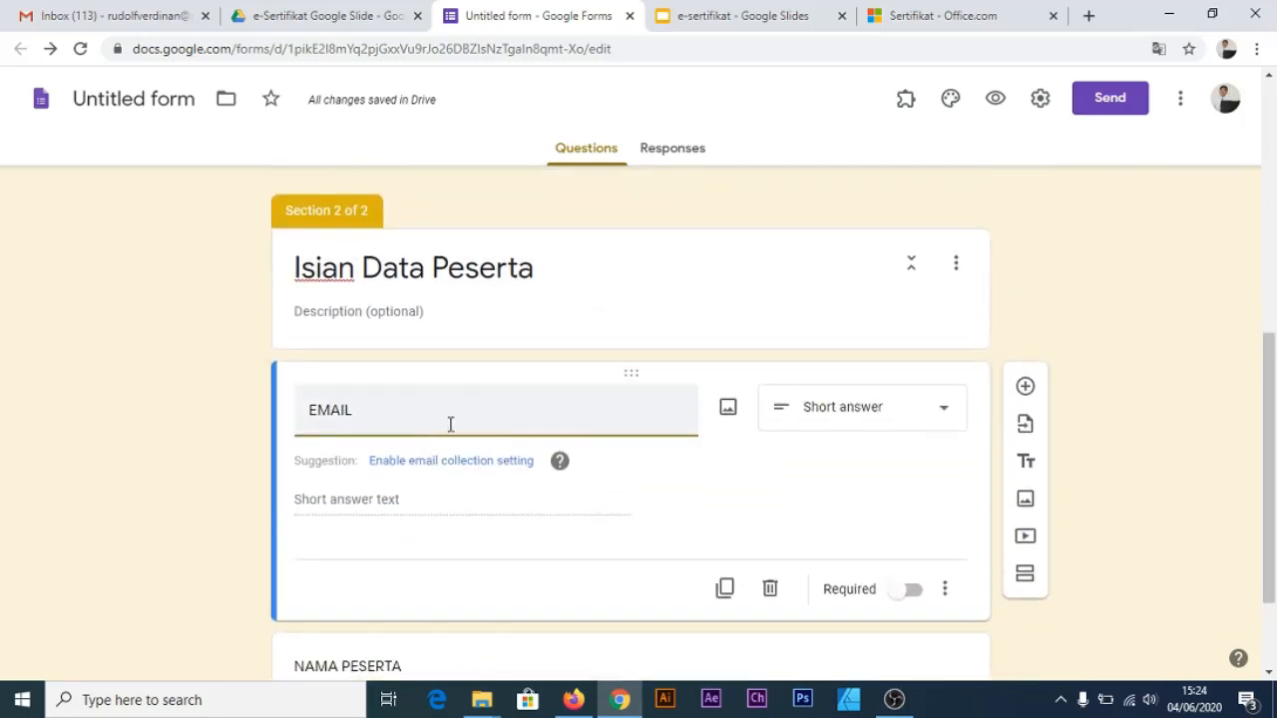
scroll(399, 561, down, 2)
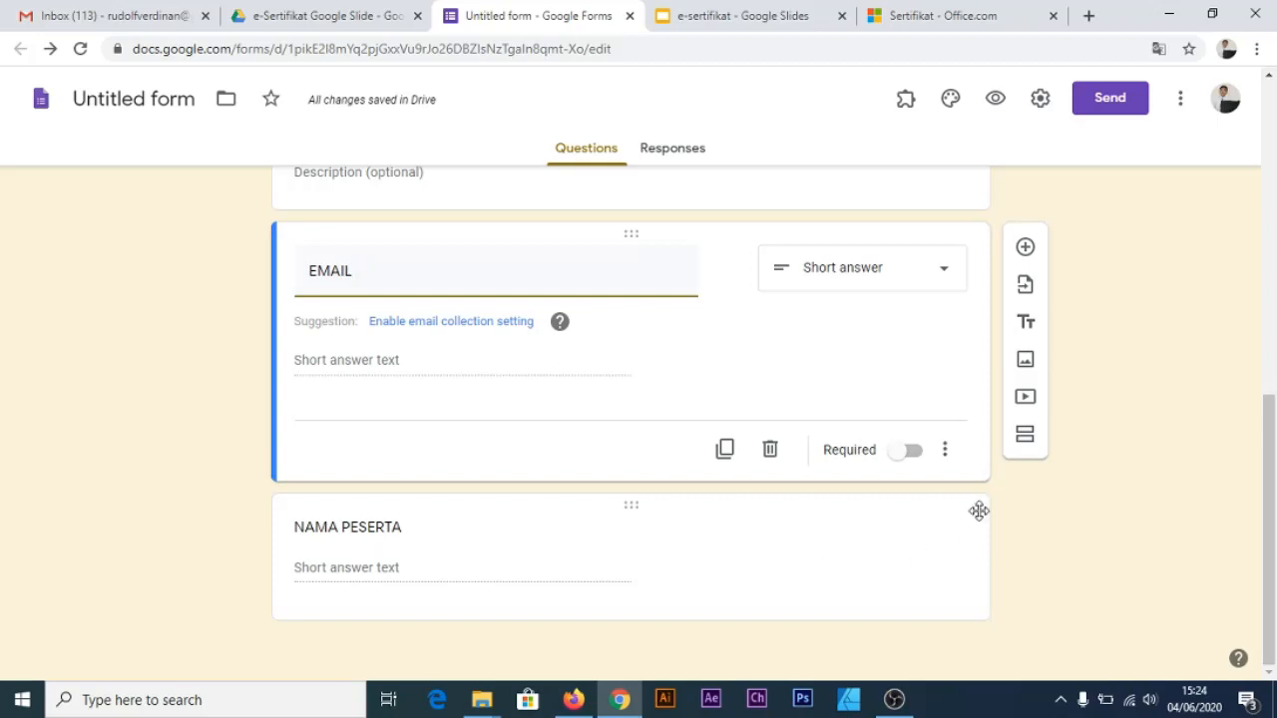
click(1057, 504)
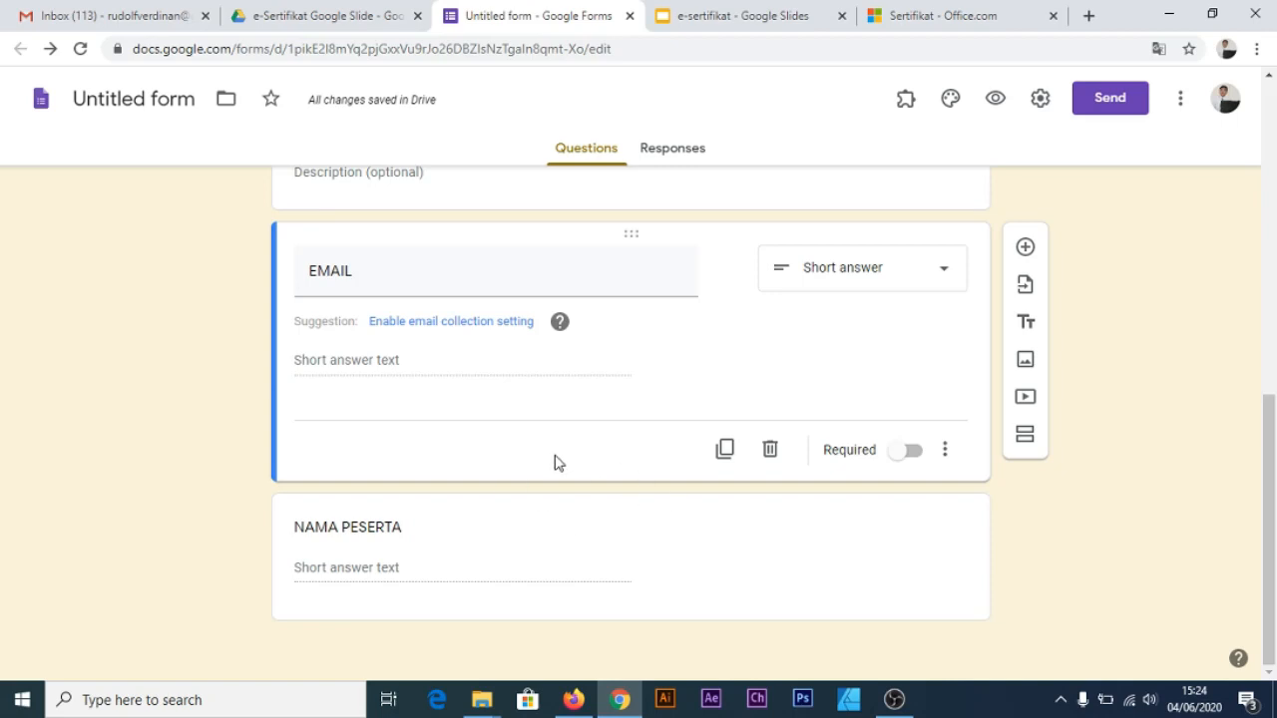
scroll(556, 462, up, 2)
scroll(556, 462, down, 2)
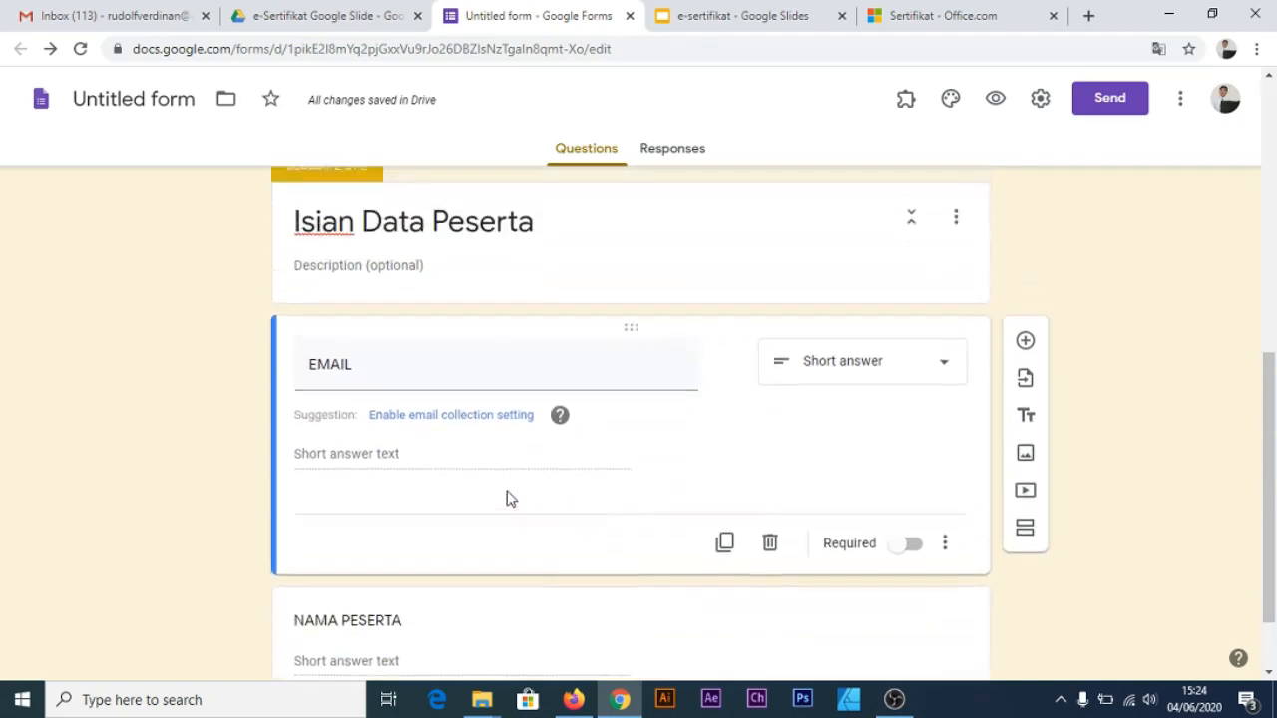
scroll(624, 505, up, 1)
scroll(997, 521, up, 2)
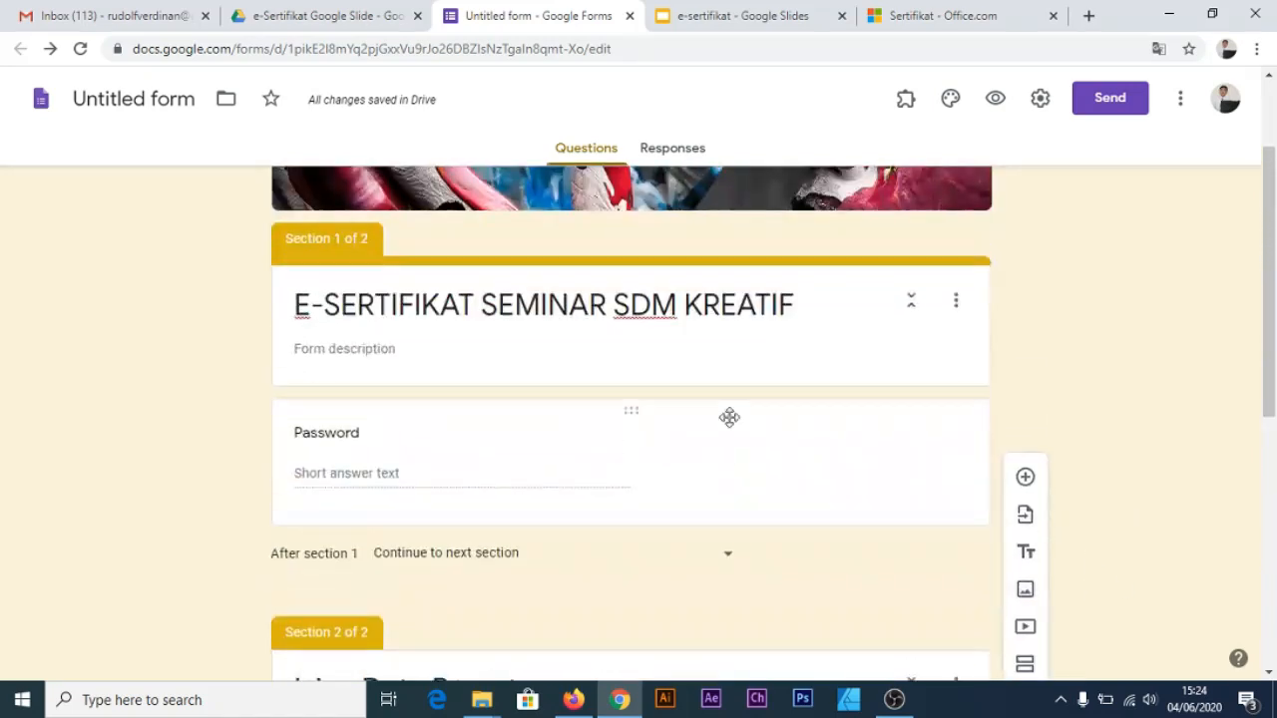
scroll(729, 416, up, 2)
scroll(604, 468, down, 3)
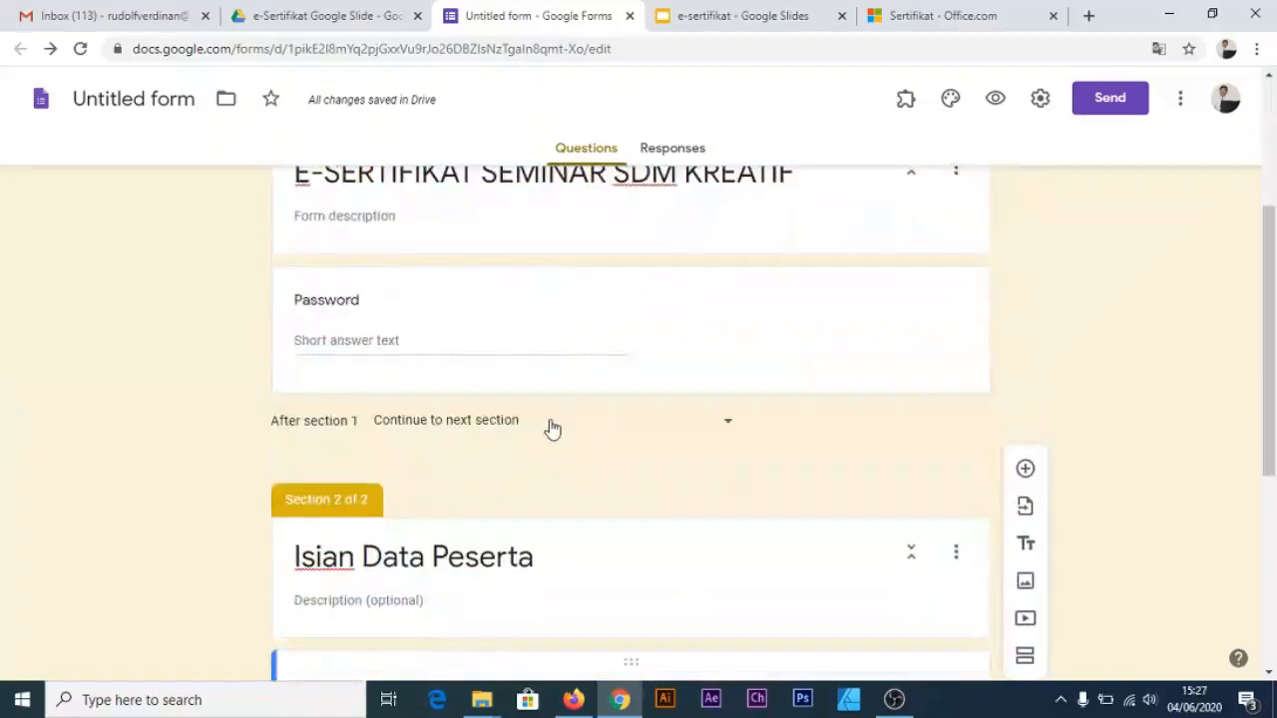
scroll(583, 439, down, 3)
scroll(549, 448, up, 5)
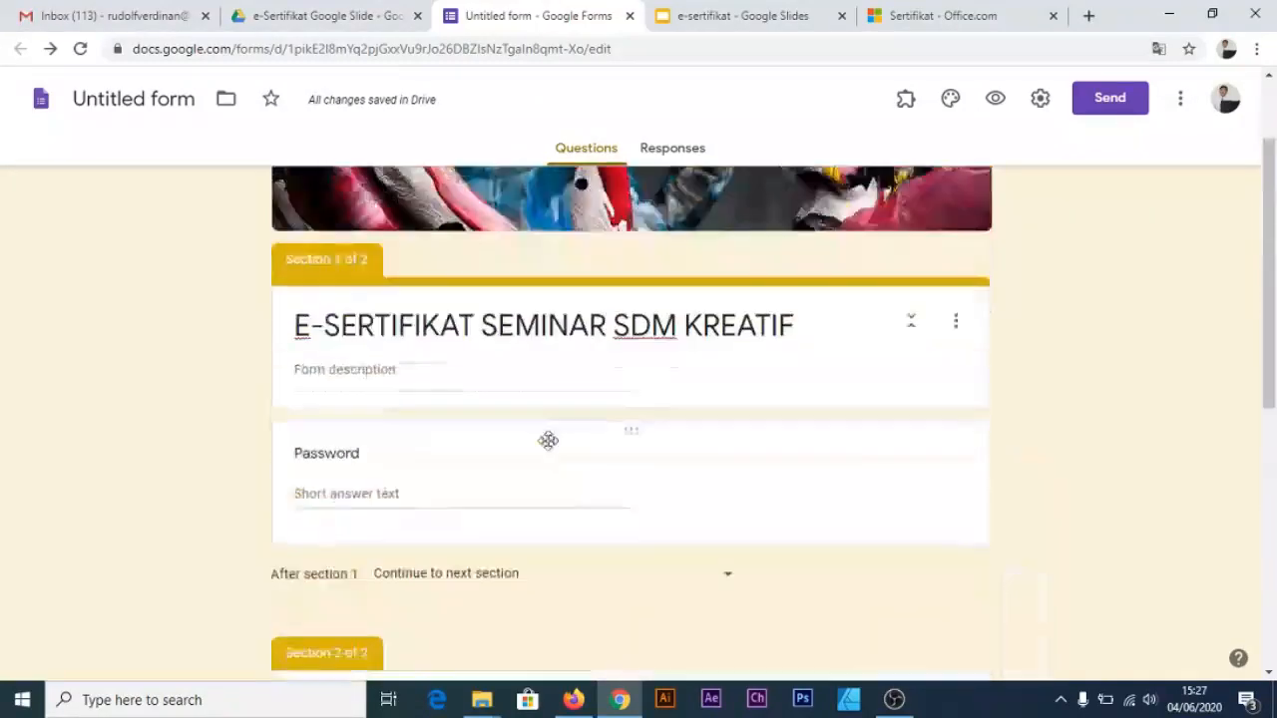
scroll(547, 440, up, 2)
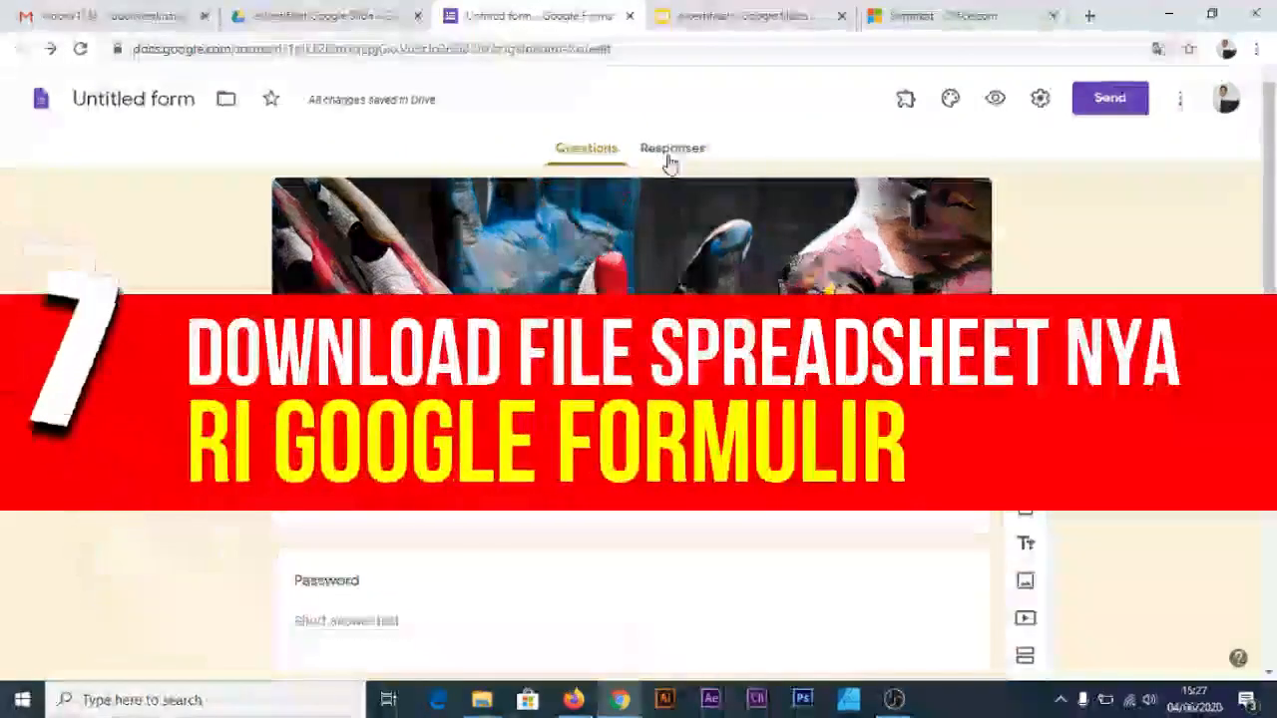
Title the form E-SERTIFIKAT SEMINAR SDM KREATIF and send its responses to a newly created spreadsheet
click(672, 160)
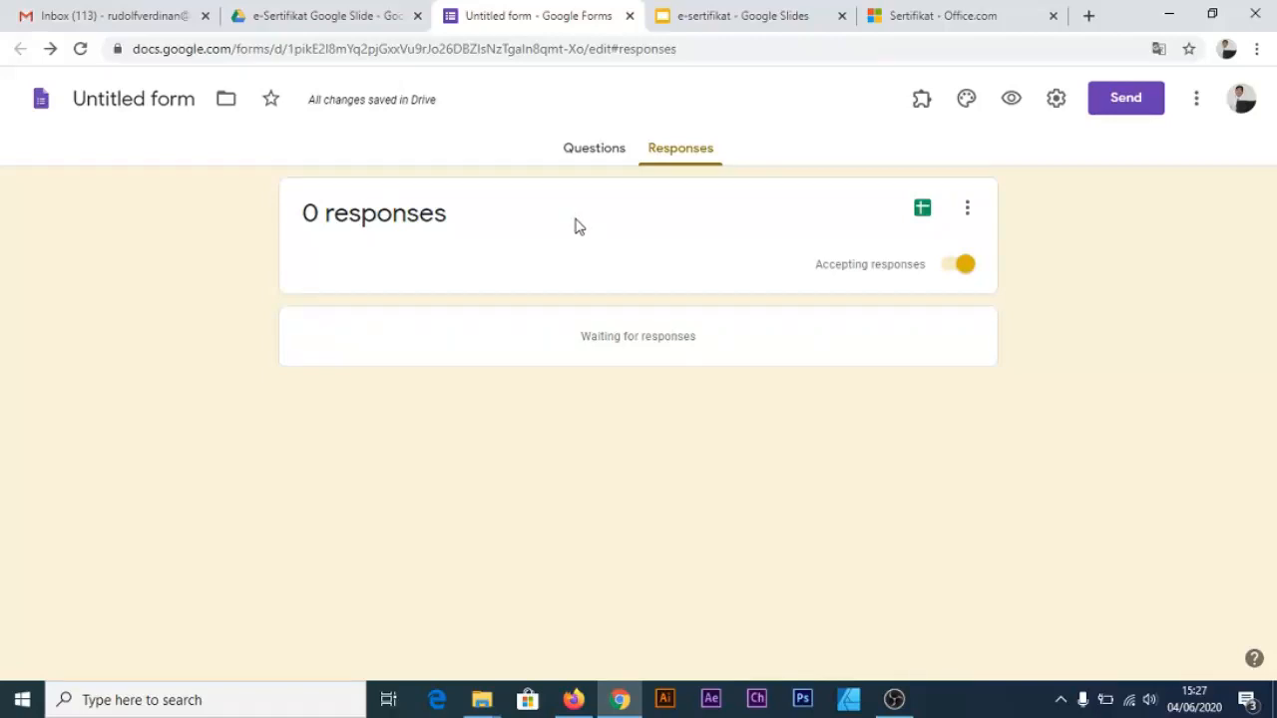
click(198, 105)
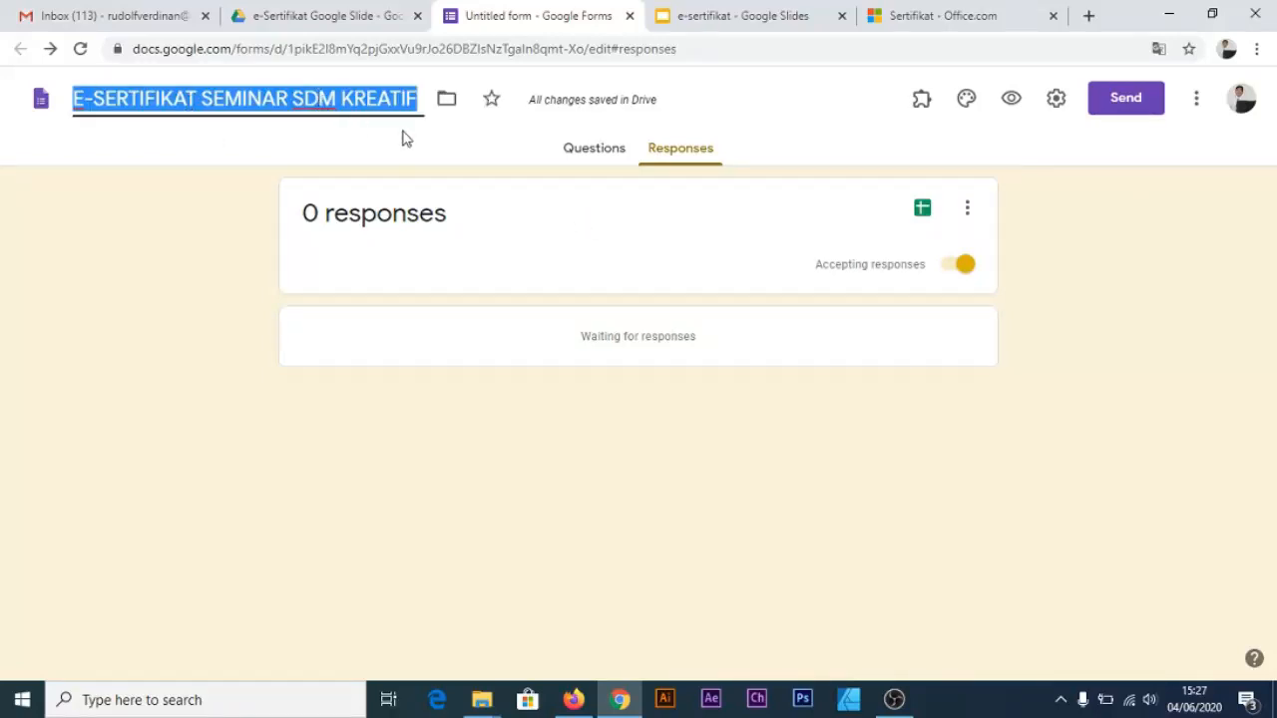
click(773, 129)
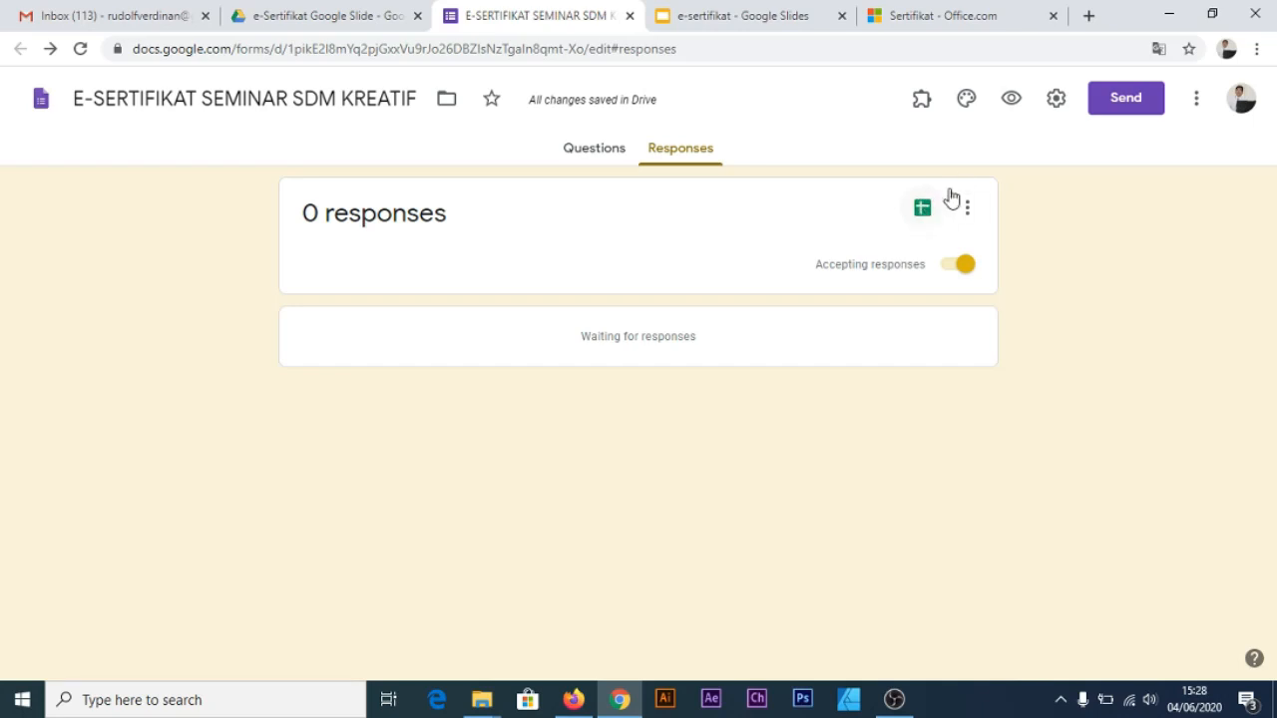
click(926, 211)
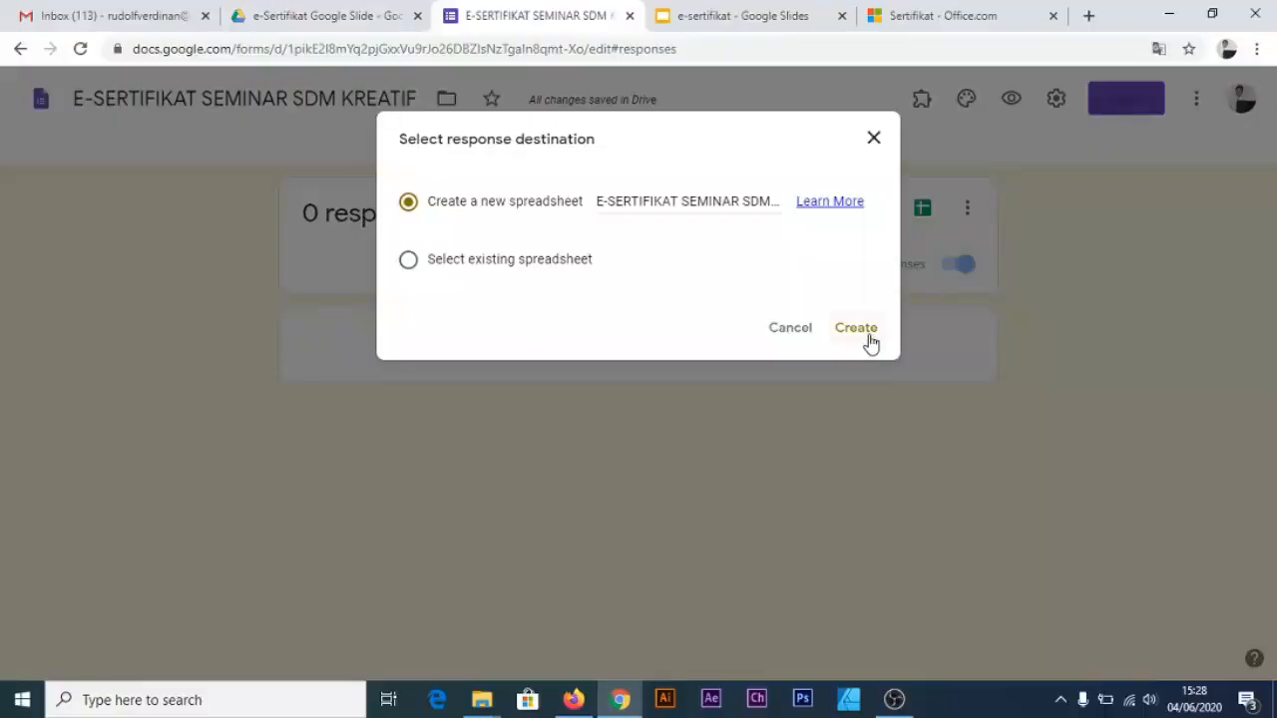
click(868, 338)
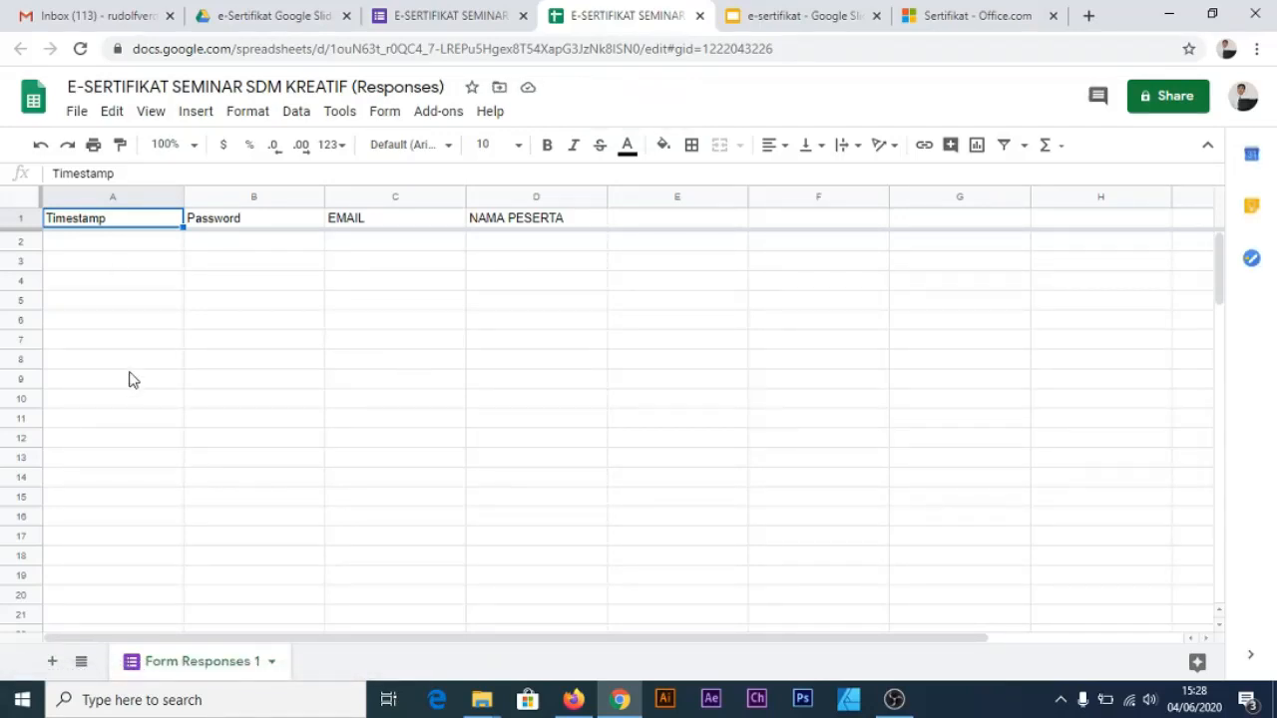
Zoom the responses sheet to 150% and select cell E2 beside the headers
click(230, 307)
key(ctrl+plus)
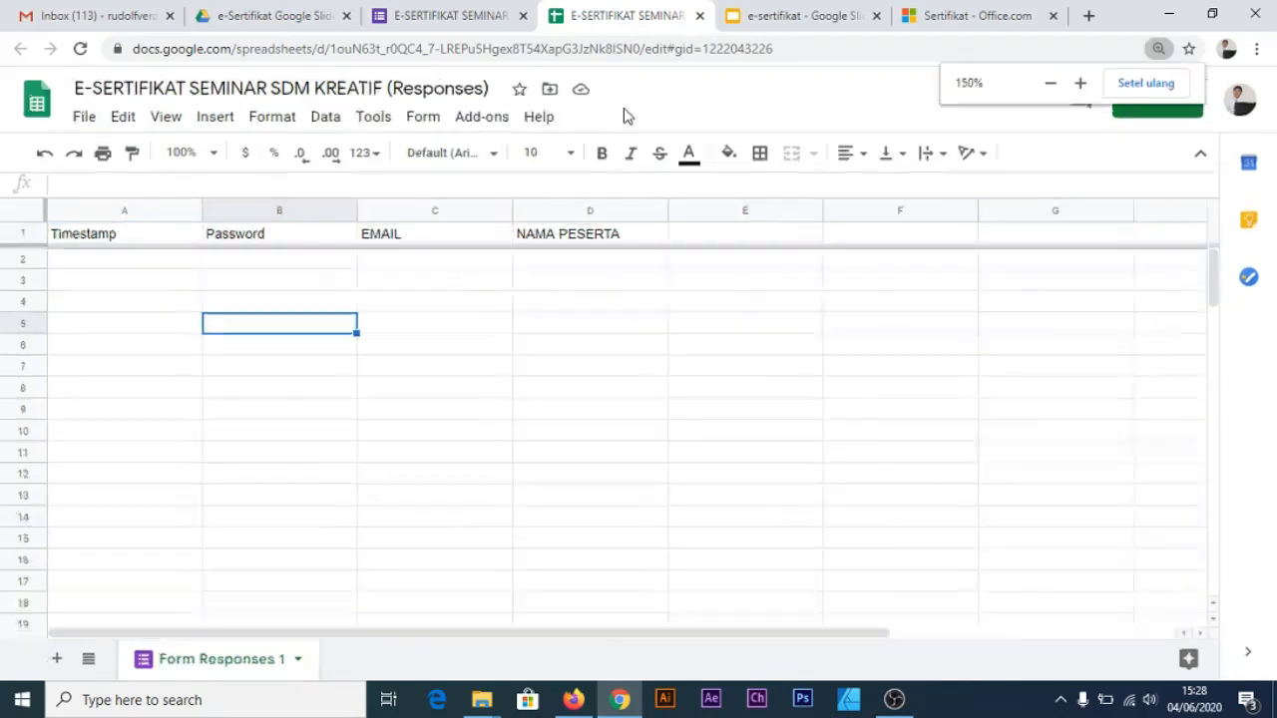
key(ctrl+plus)
key(ctrl+plus)
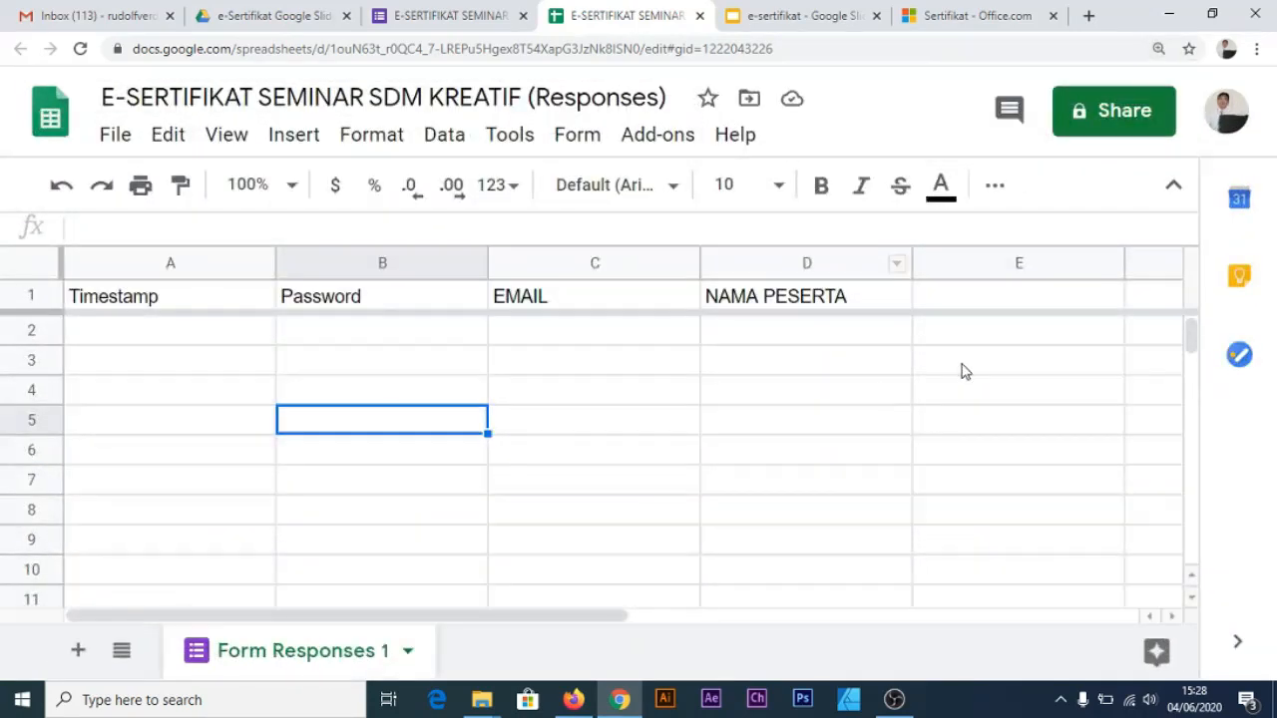
click(985, 334)
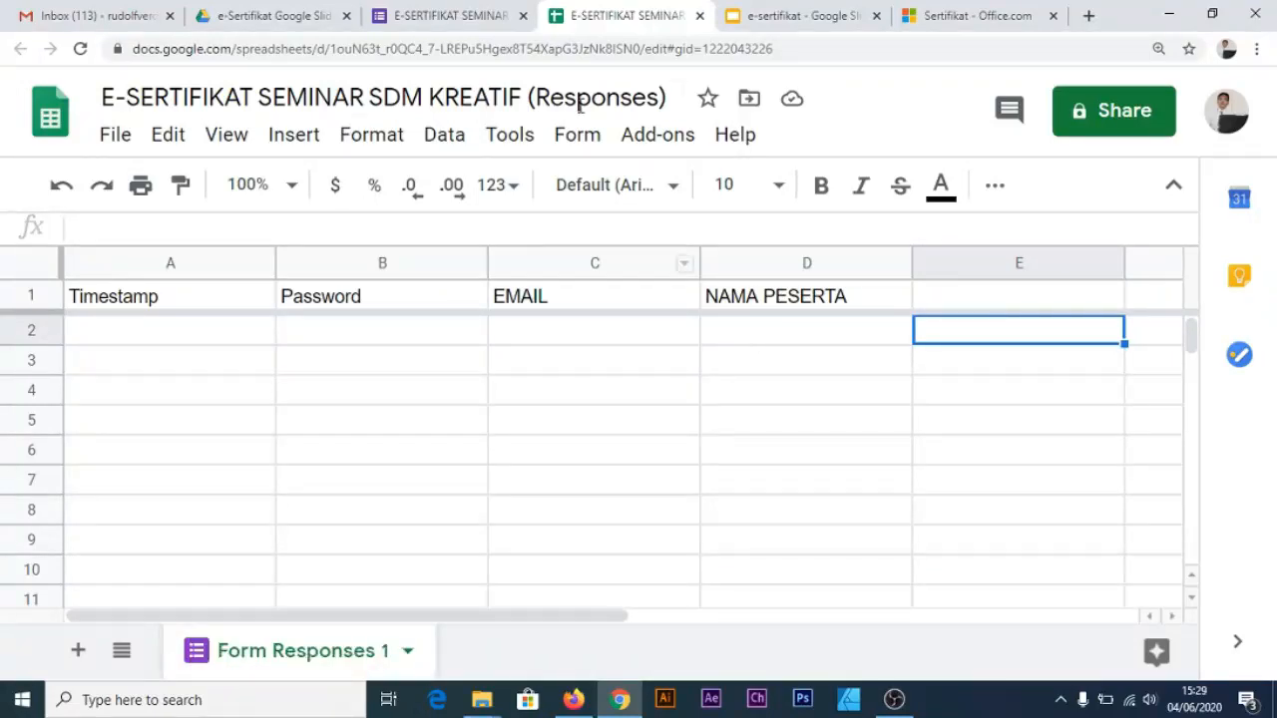
Confirm AutoCrat is installed under Get add-ons, then launch it from the Add-ons menu
click(654, 140)
mouse_move(704, 262)
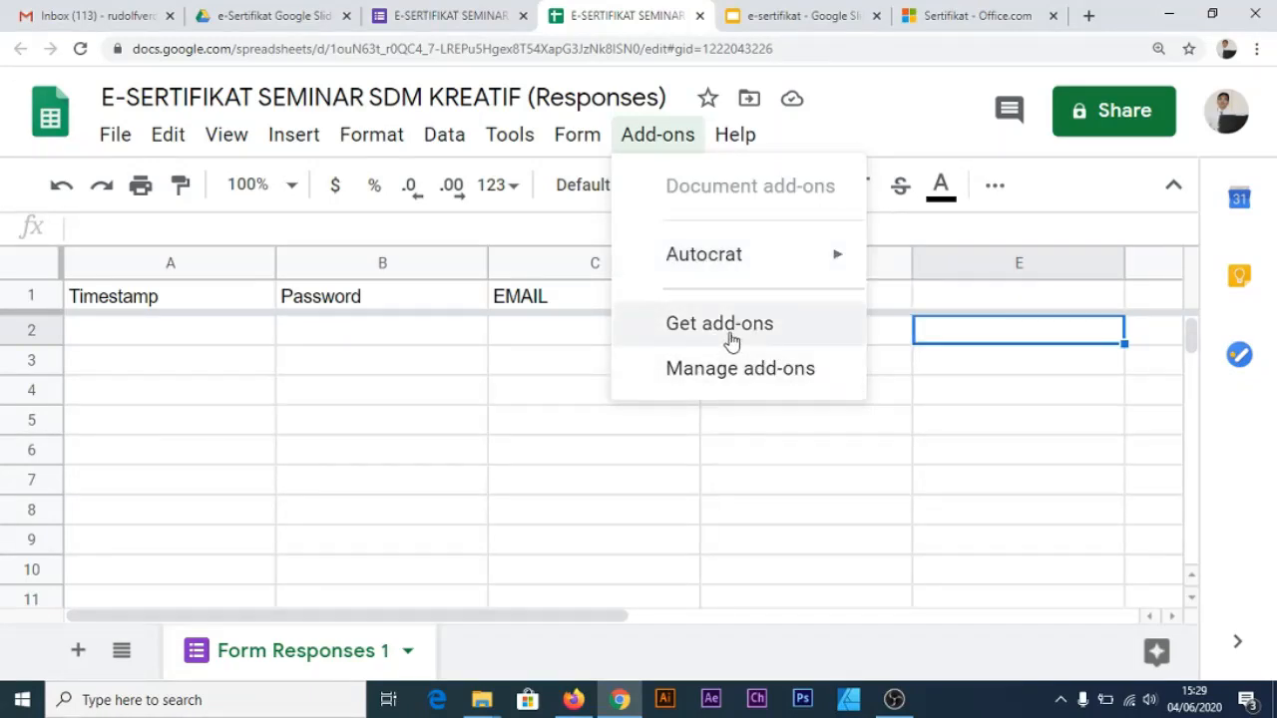
click(732, 333)
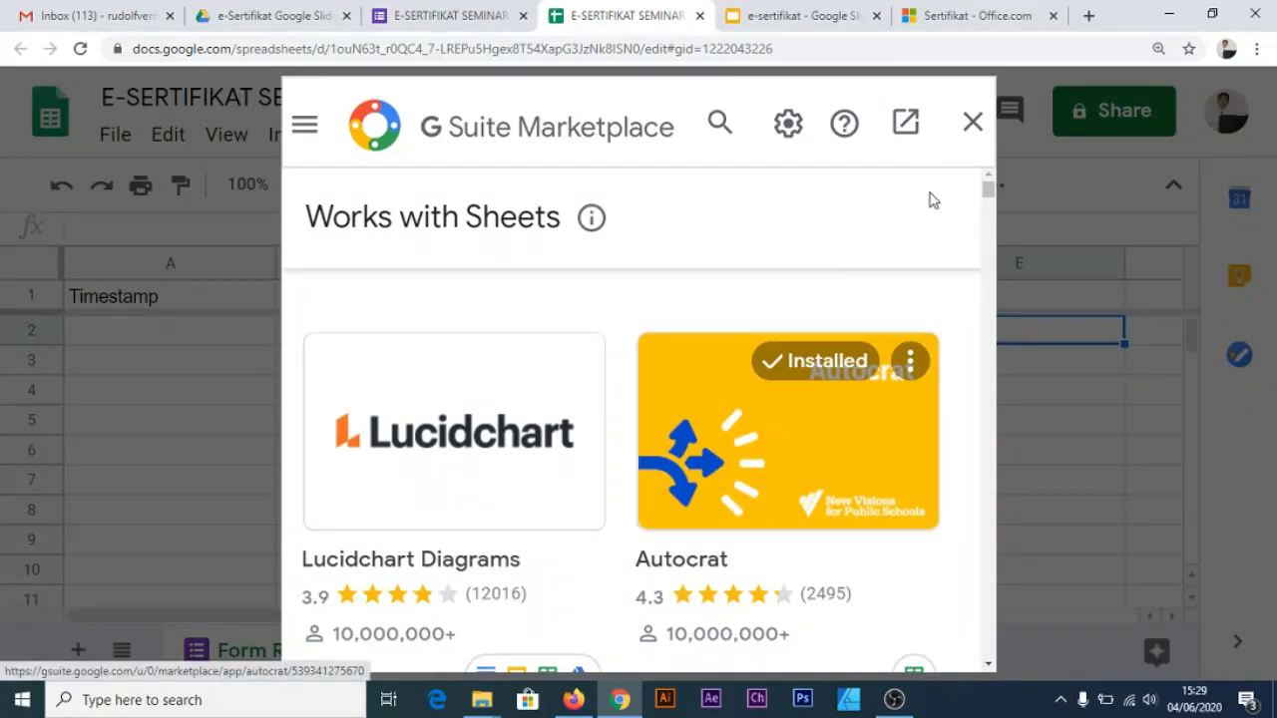
click(973, 122)
click(671, 145)
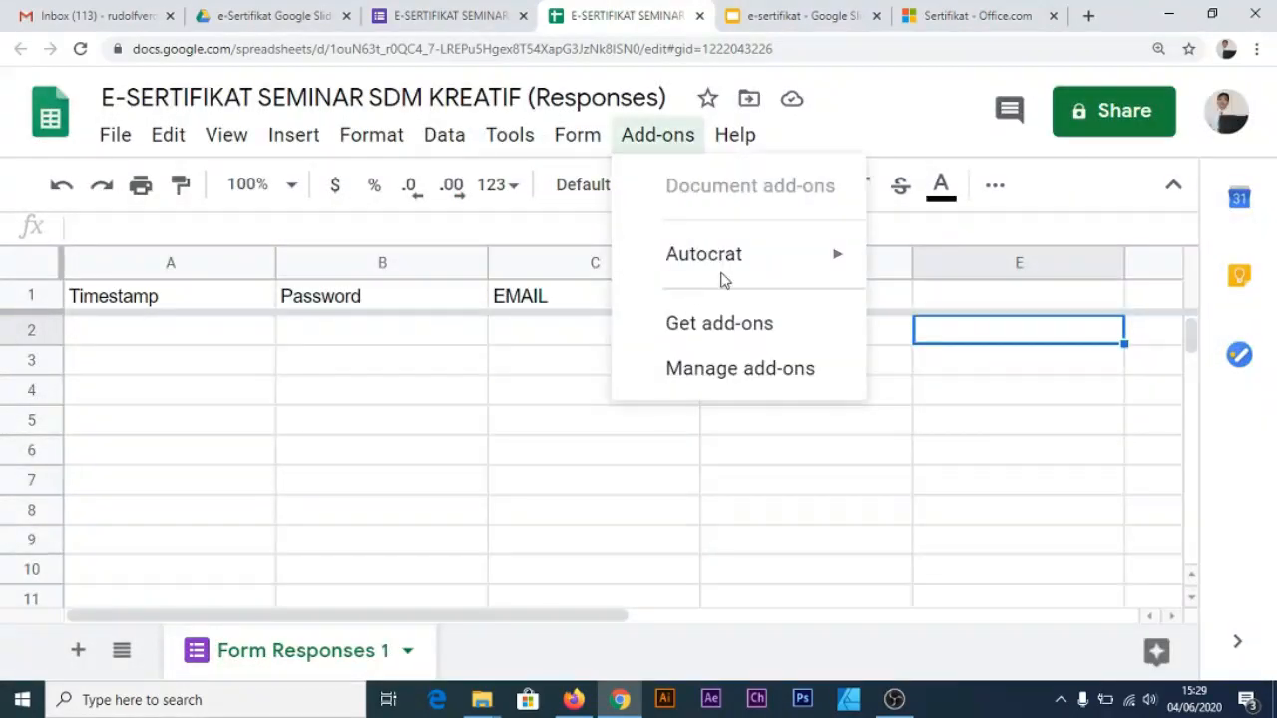
mouse_move(747, 276)
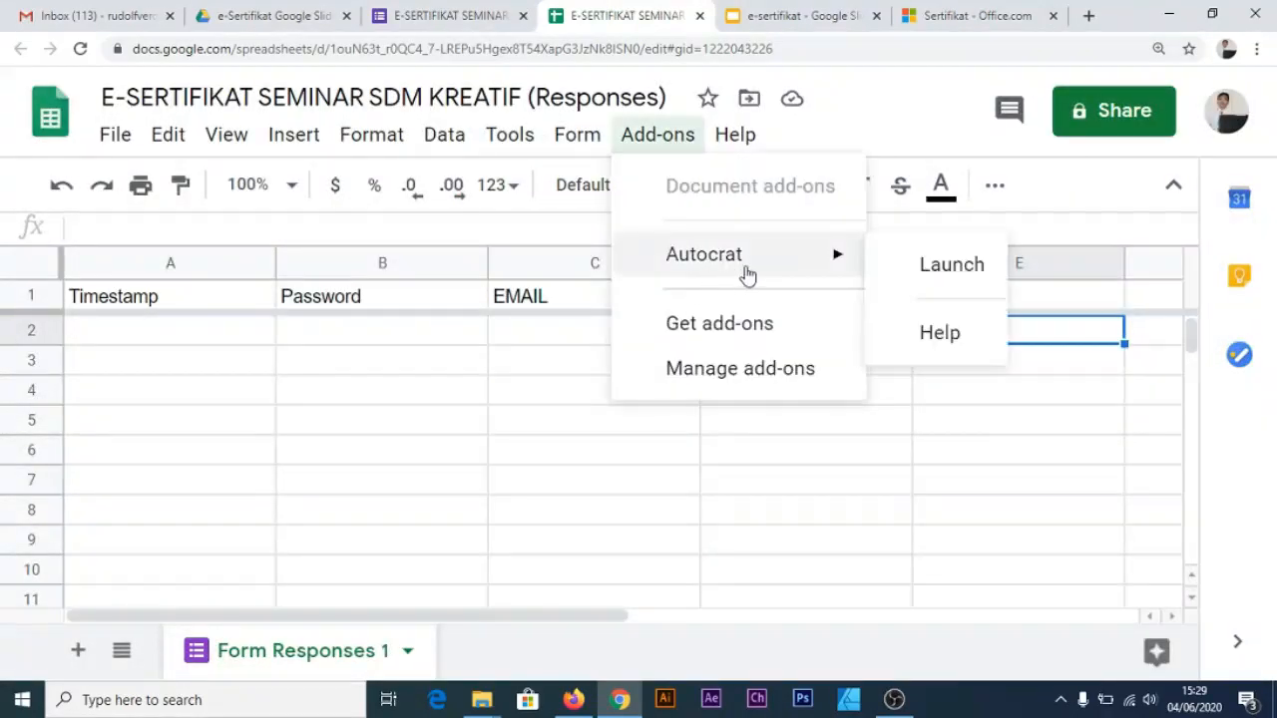
click(939, 276)
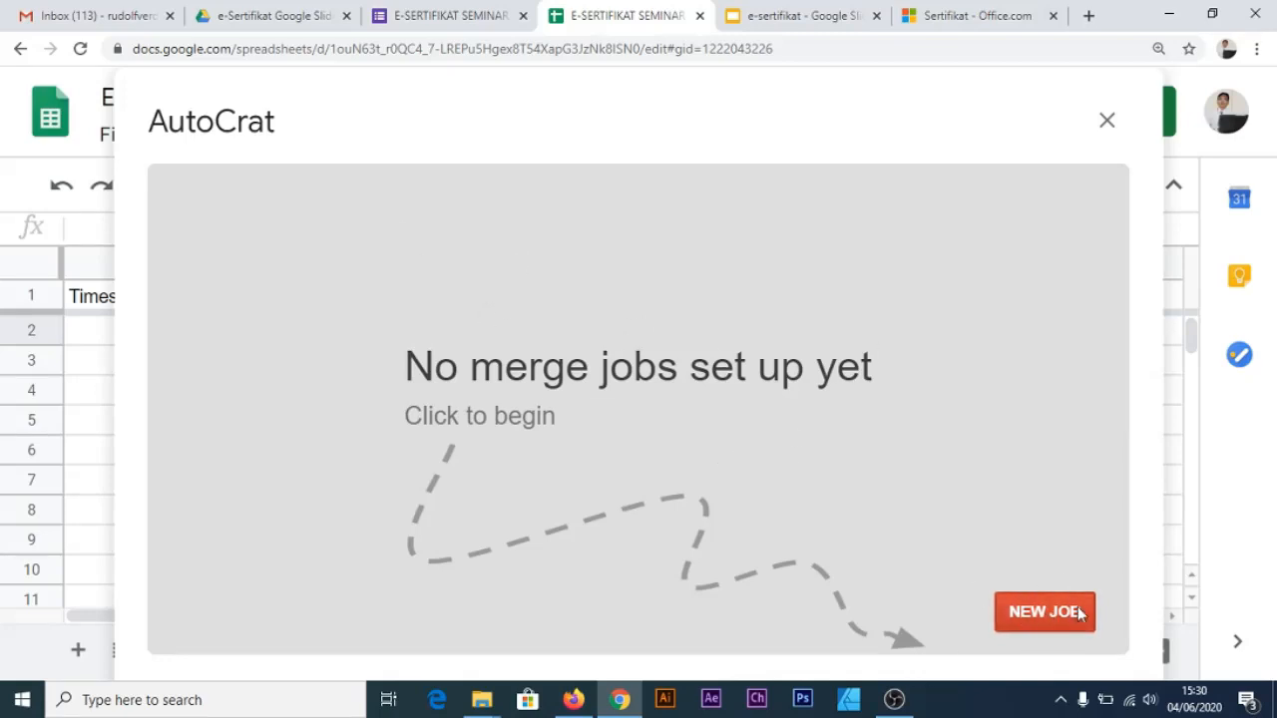
Start a new AutoCrat job named E-SERTIFIKAT SEMINAR SDM KREATIF and continue to template selection
click(1044, 612)
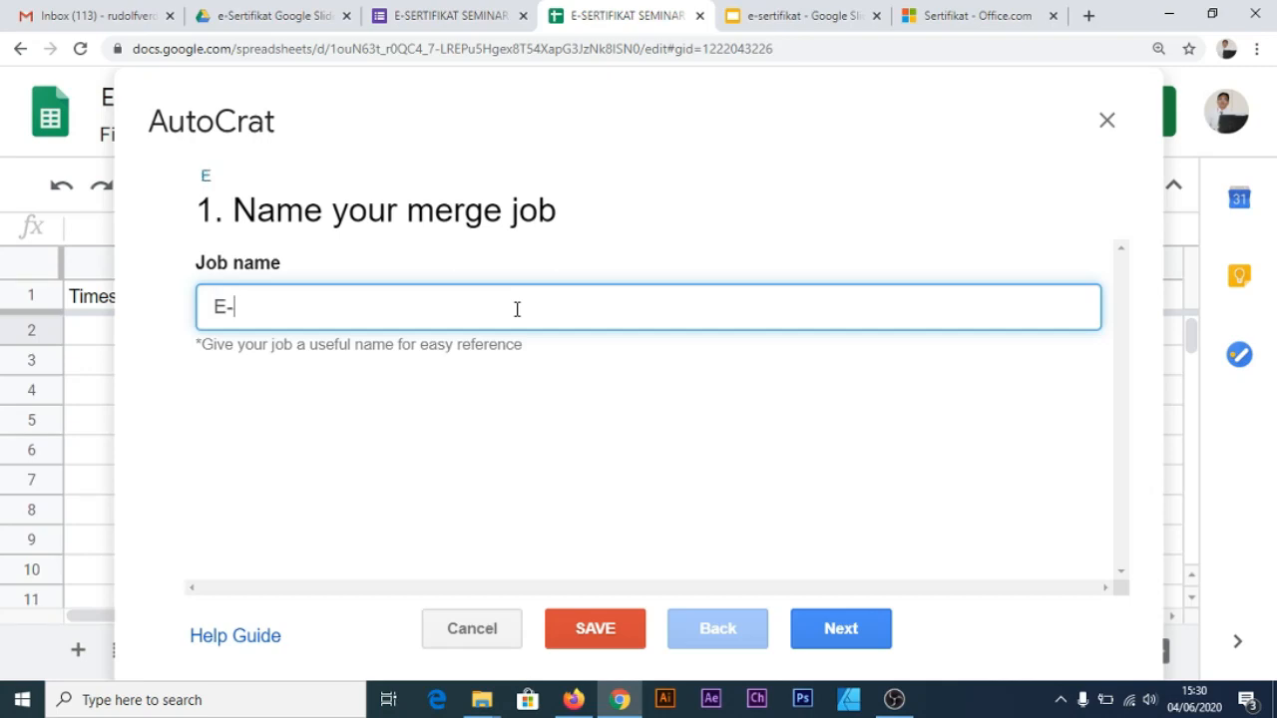
text(SERTIFIKAT SEMINAR SDM KREATIF)
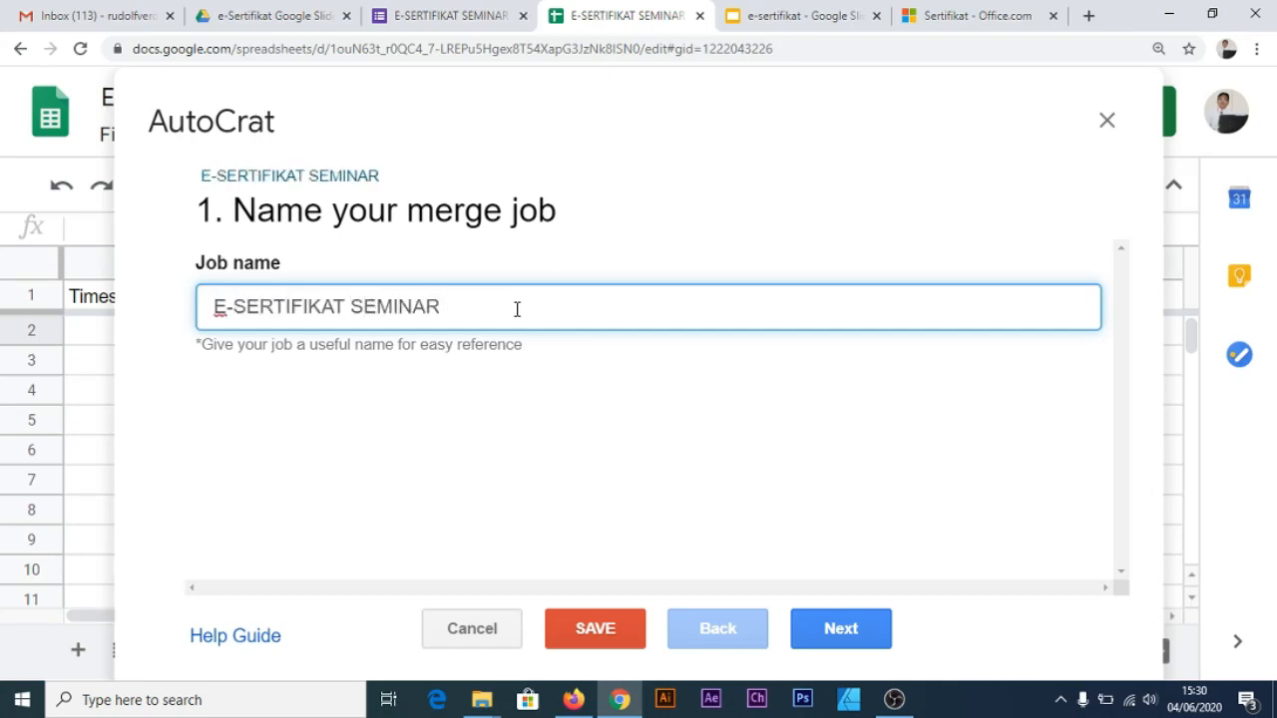
click(546, 404)
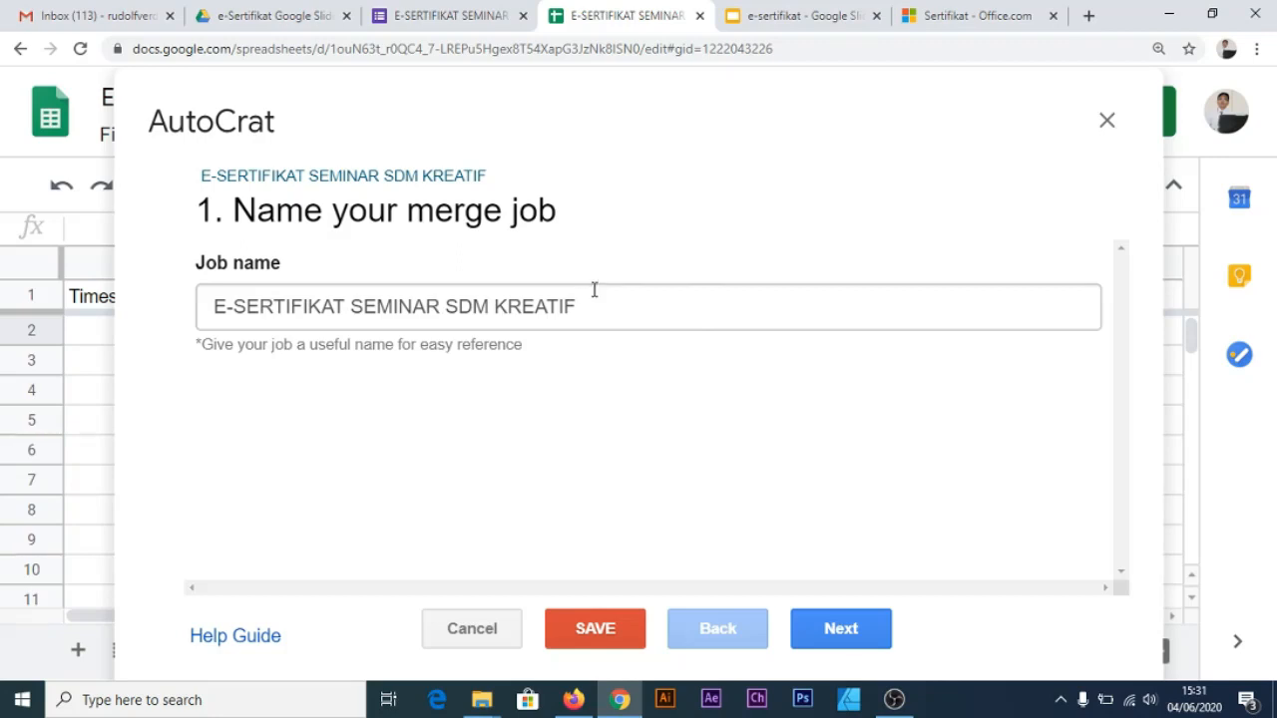
click(850, 629)
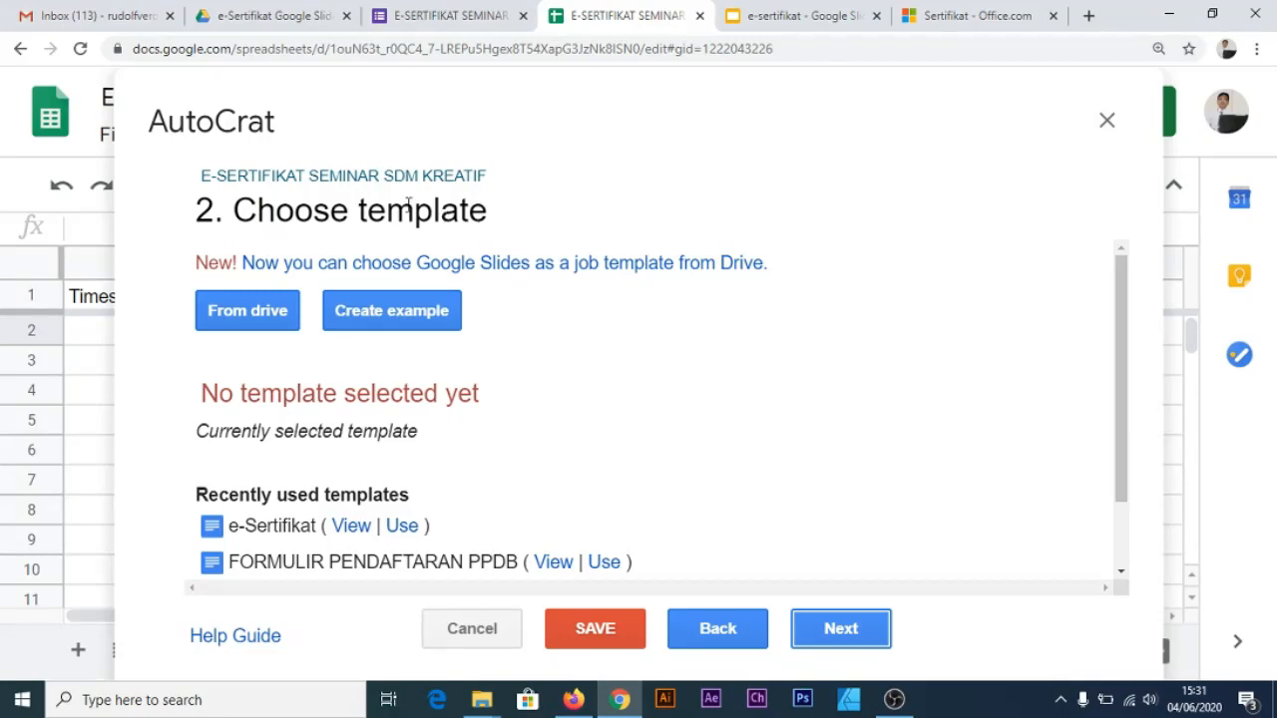
Pick the e-sertifikat slide deck from Drive as the job template and continue to mapping
click(803, 15)
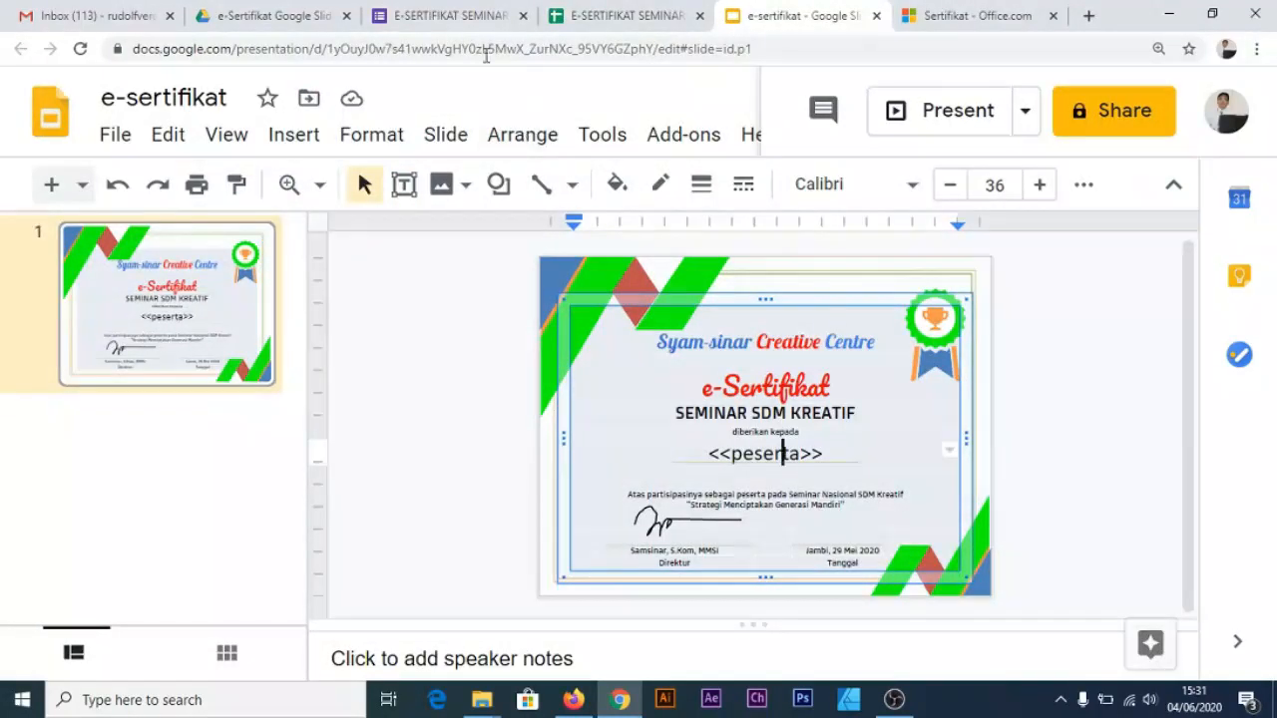
click(609, 20)
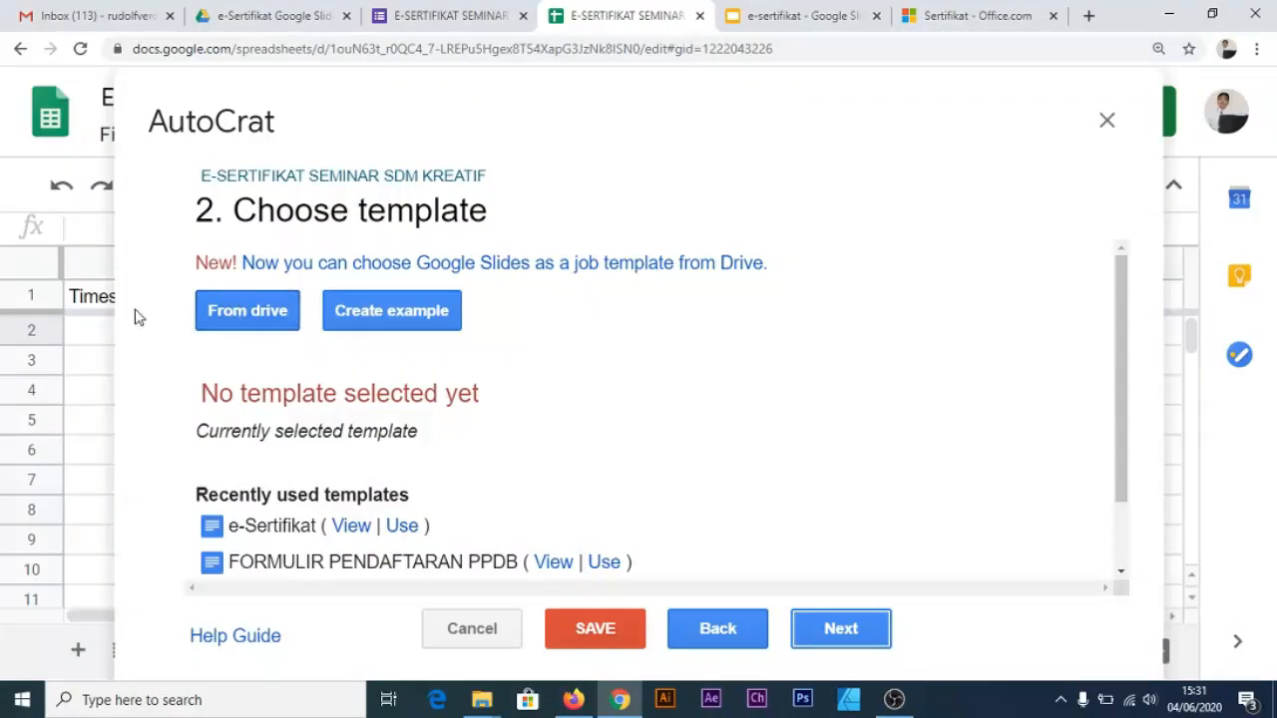
click(246, 317)
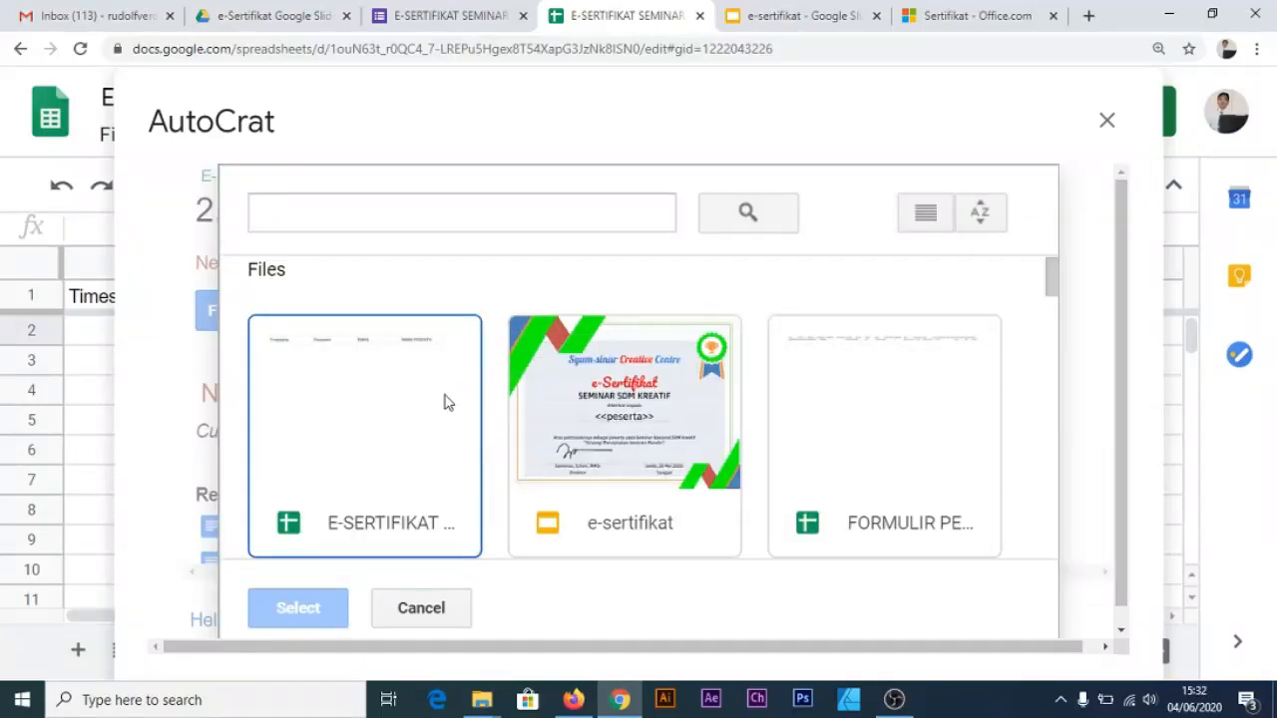
click(631, 409)
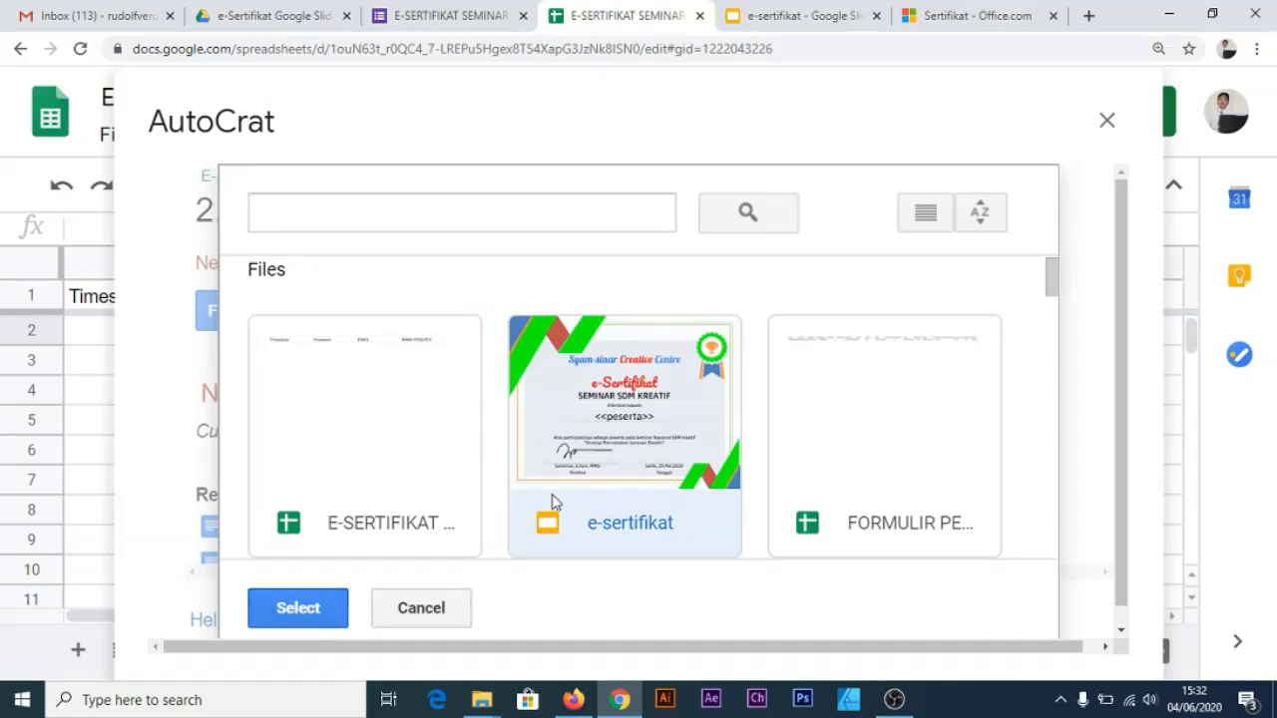
click(298, 608)
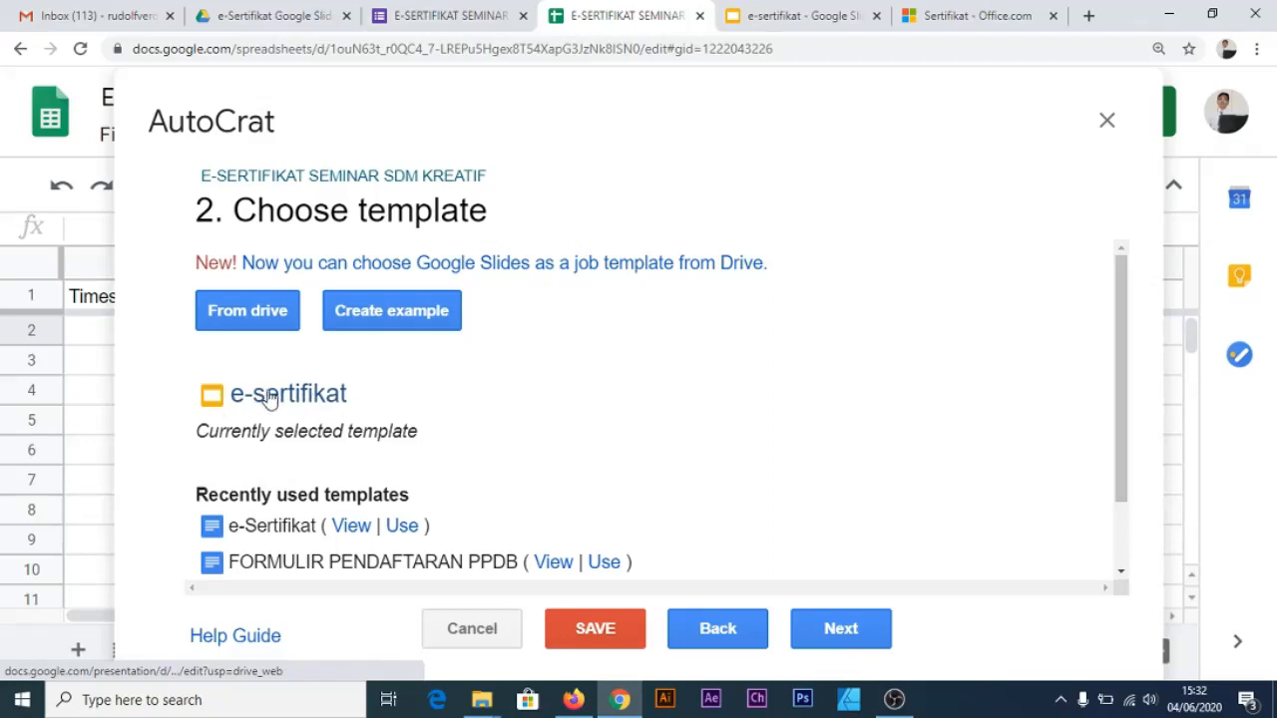
click(863, 629)
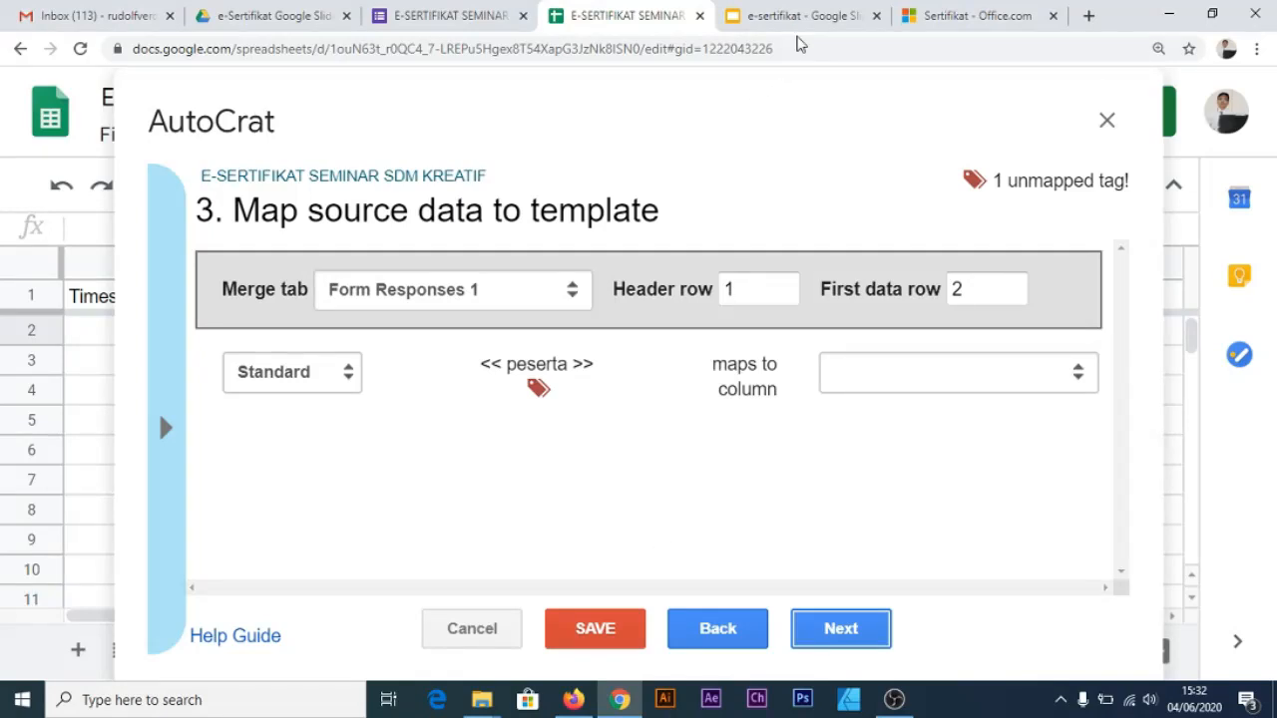
Compare the template's <<peserta>> tag against the form's question titles
click(799, 16)
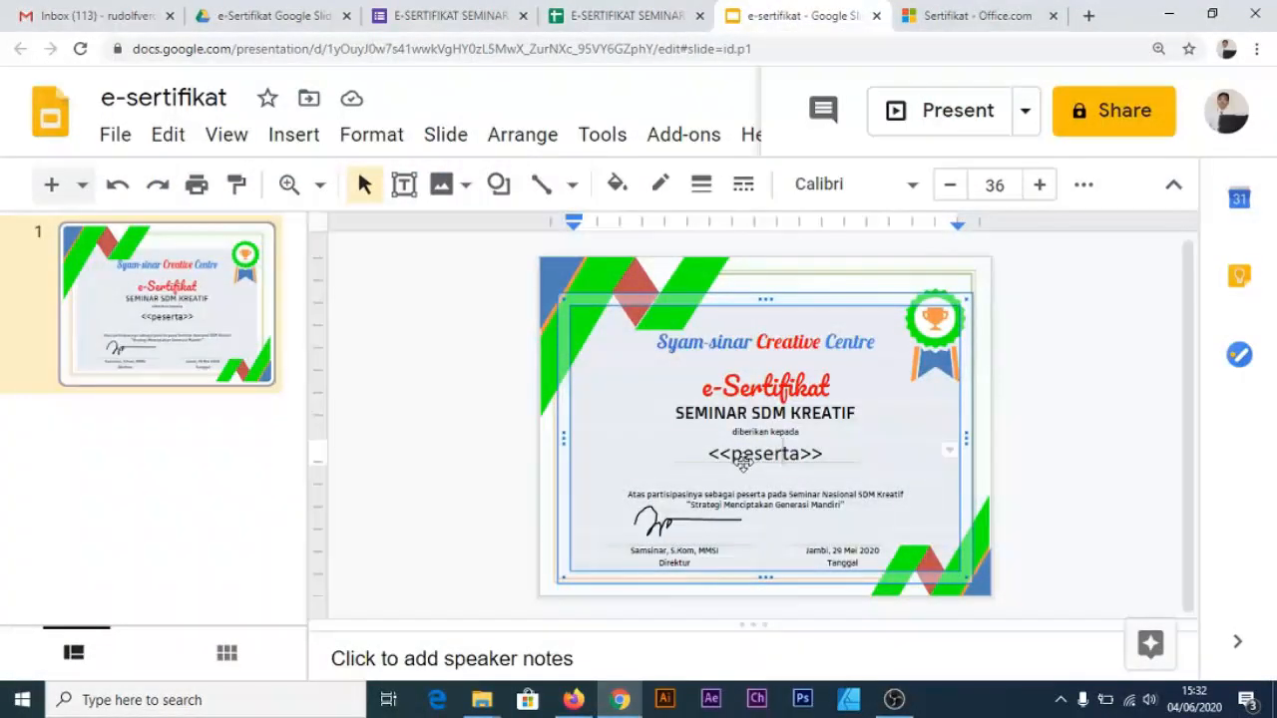
click(423, 18)
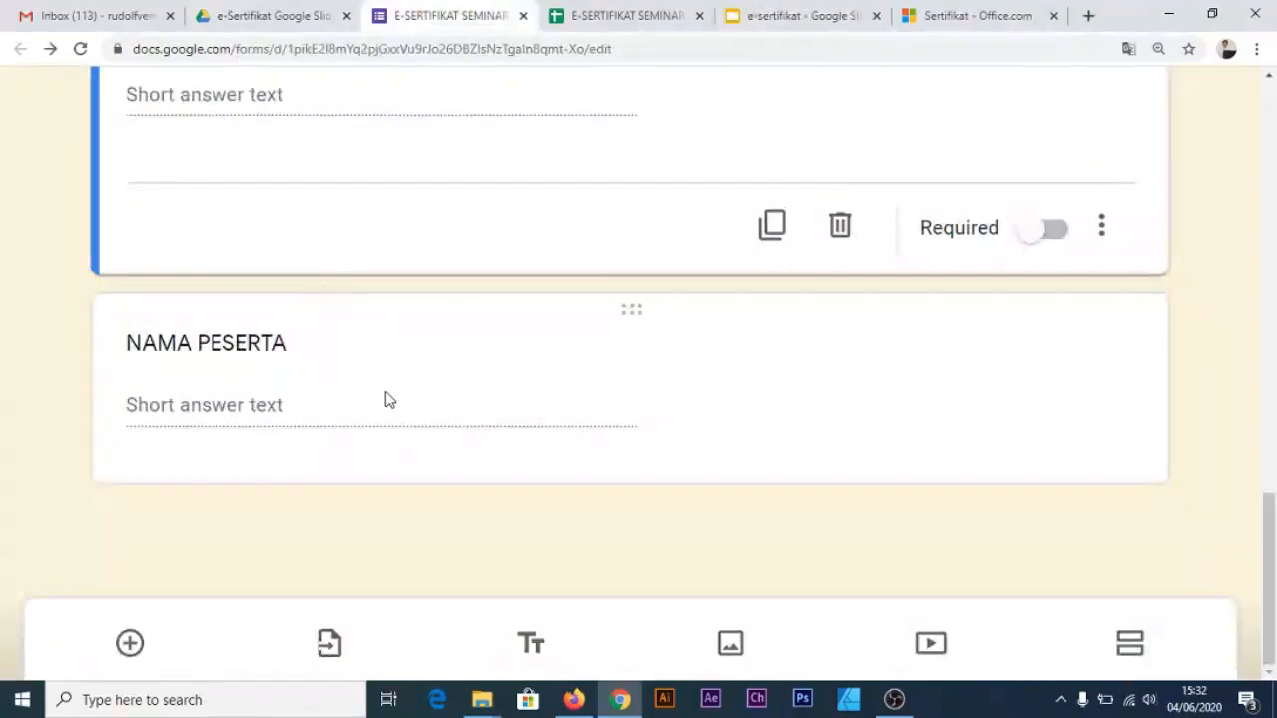
scroll(505, 373, up, 4)
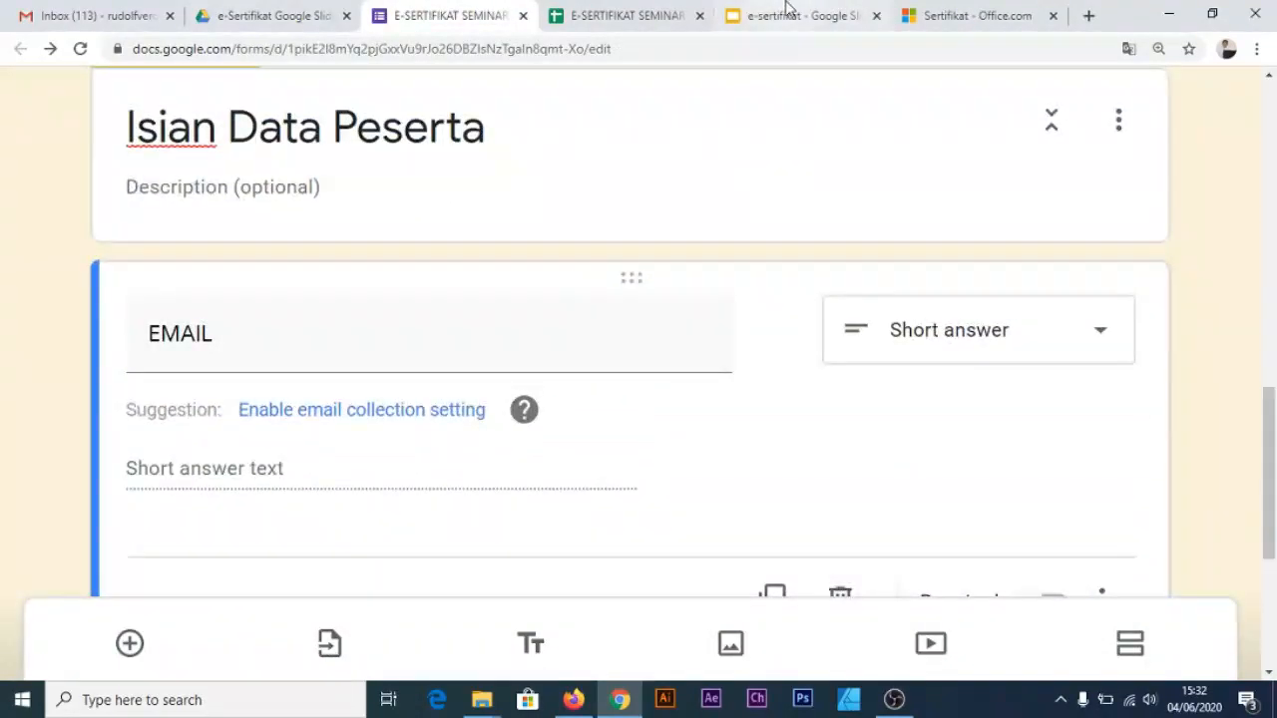
scroll(479, 263, down, 2)
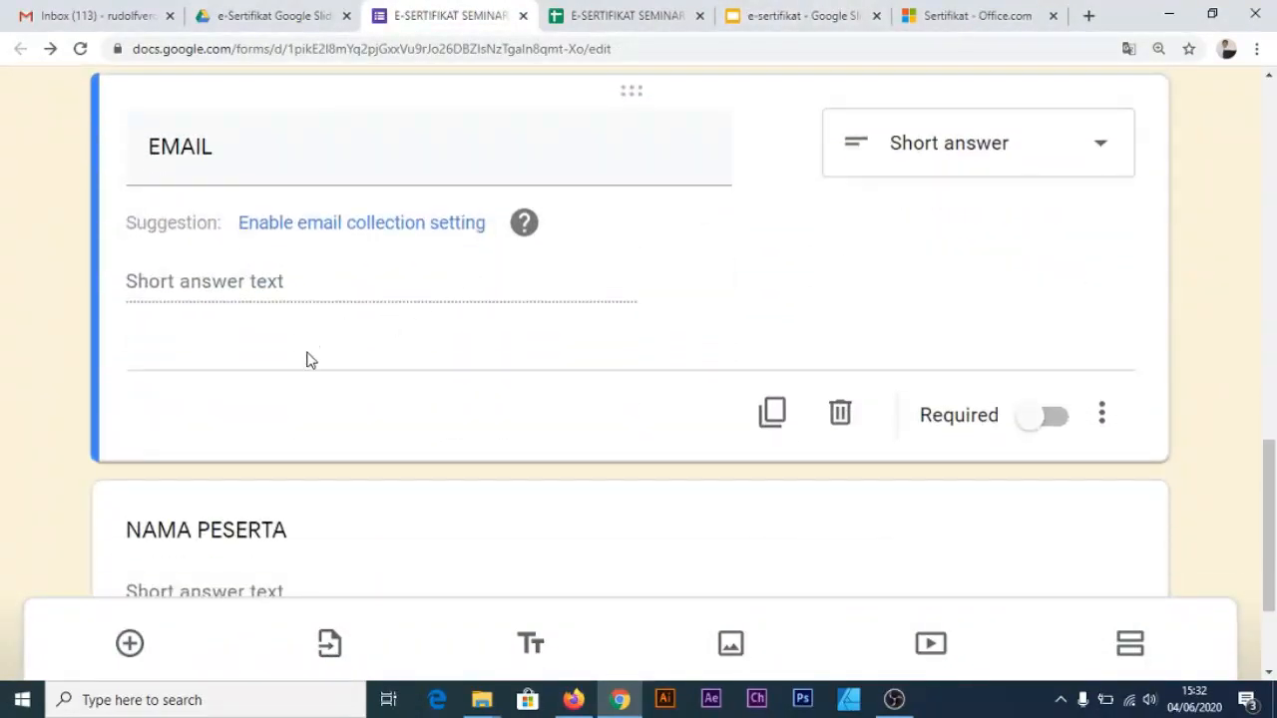
scroll(395, 387, down, 2)
scroll(376, 375, up, 2)
click(779, 18)
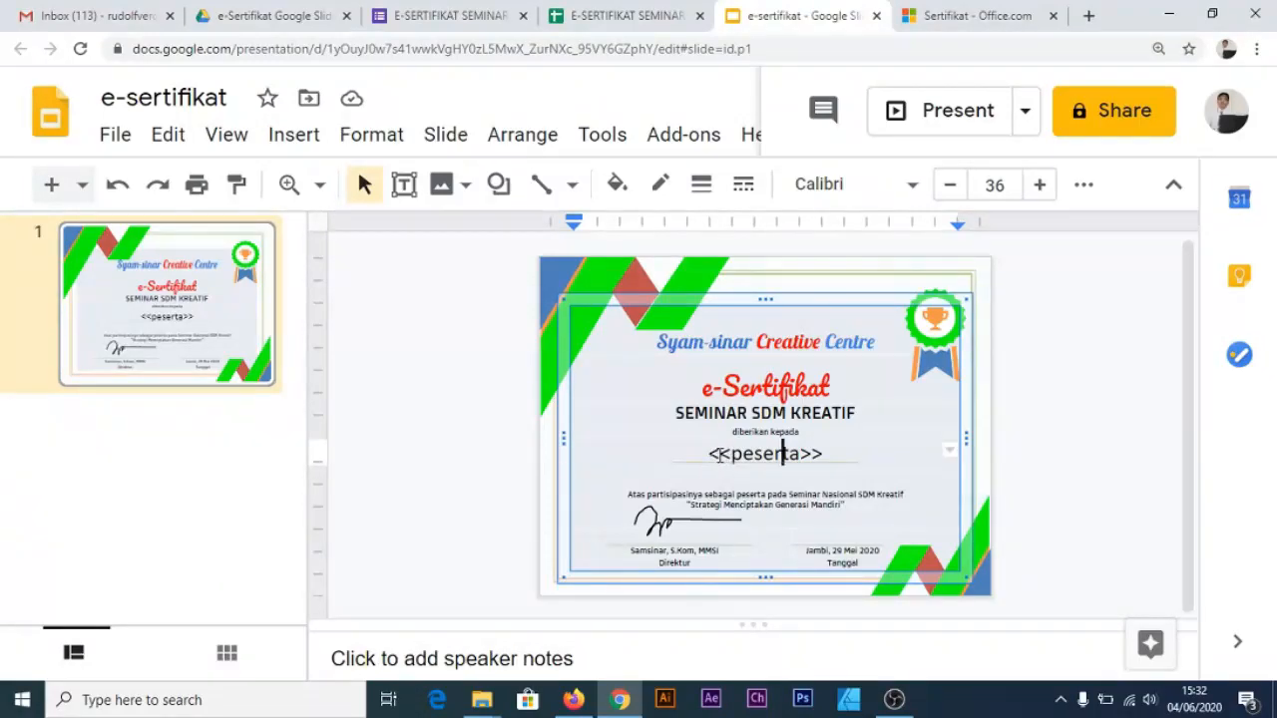
drag(711, 453, 829, 451)
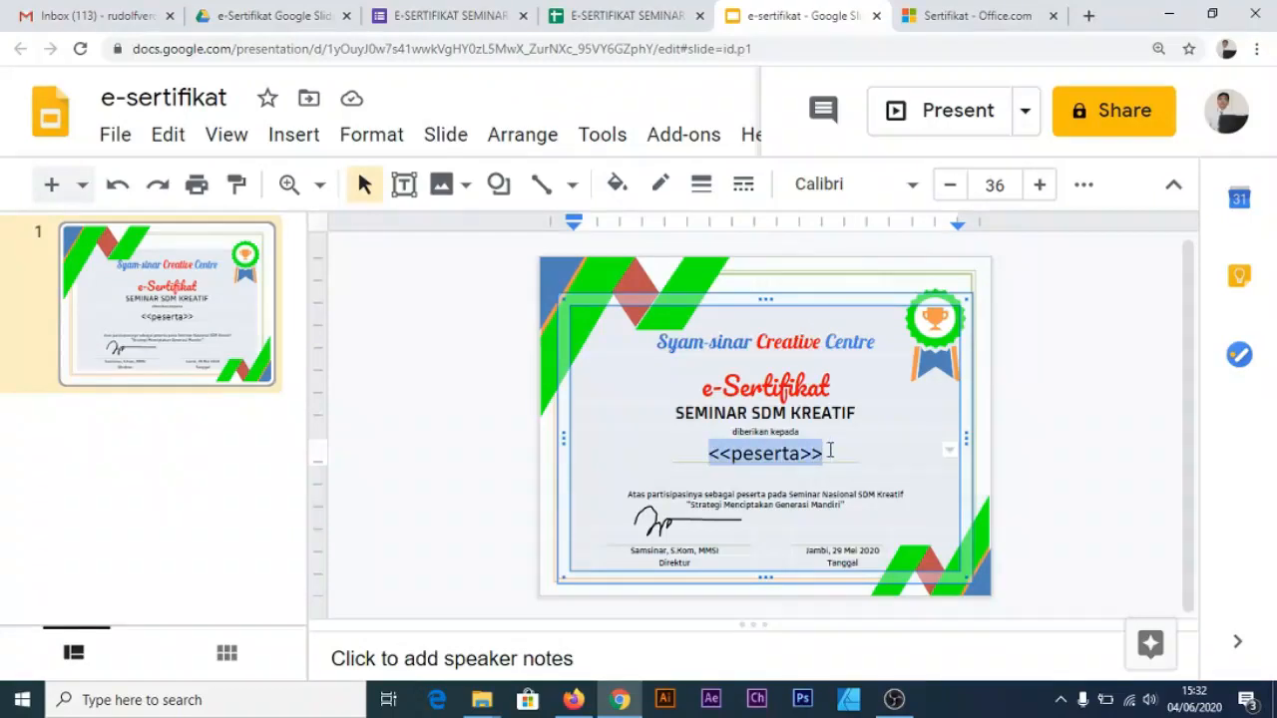
click(459, 18)
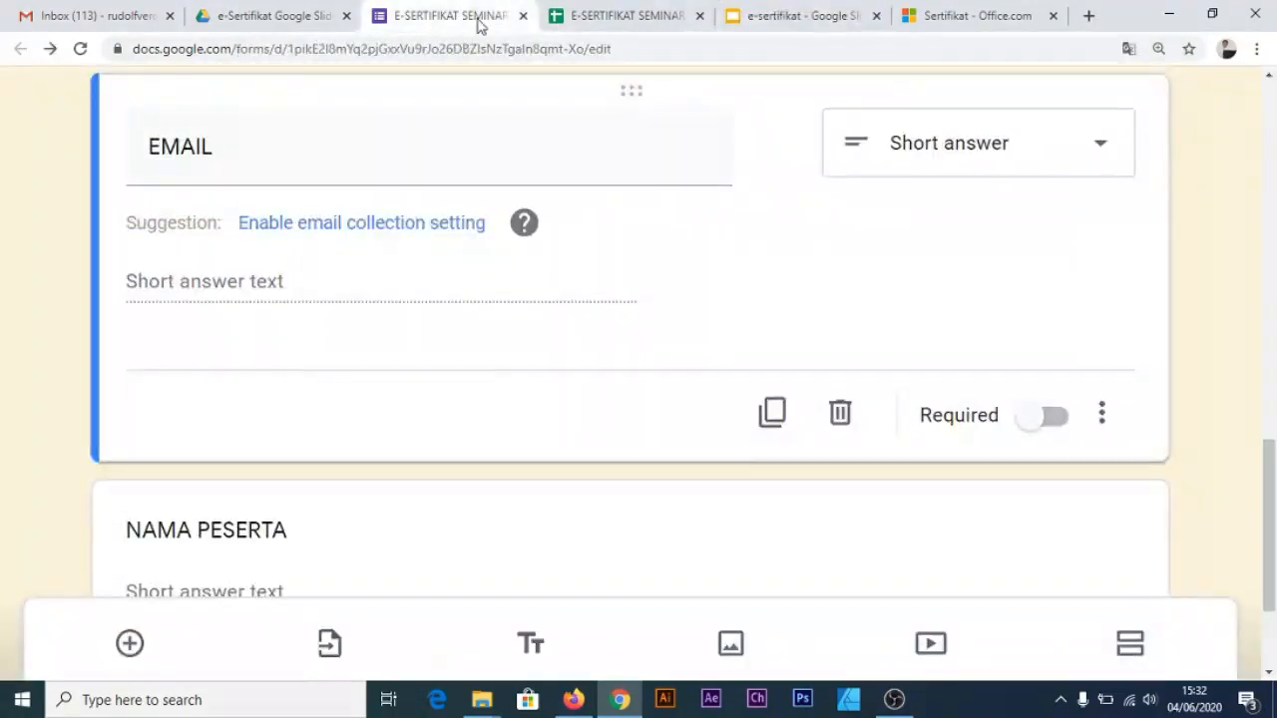
click(816, 14)
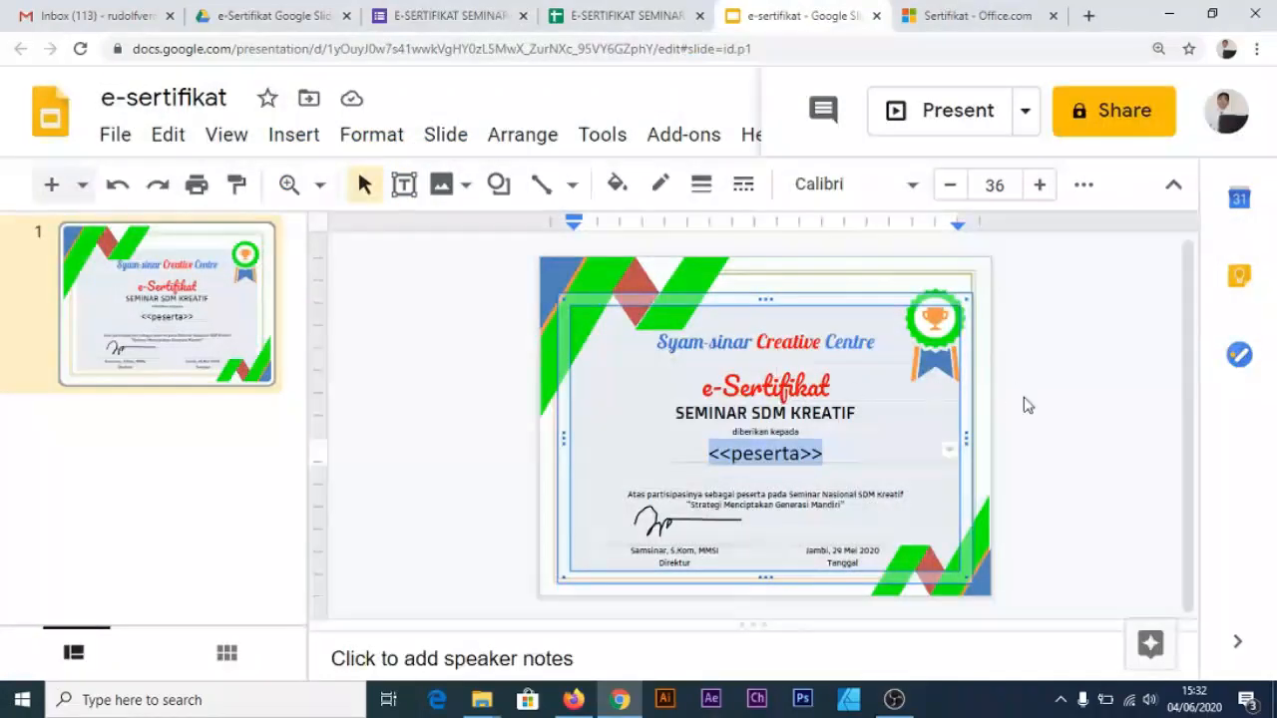
click(624, 16)
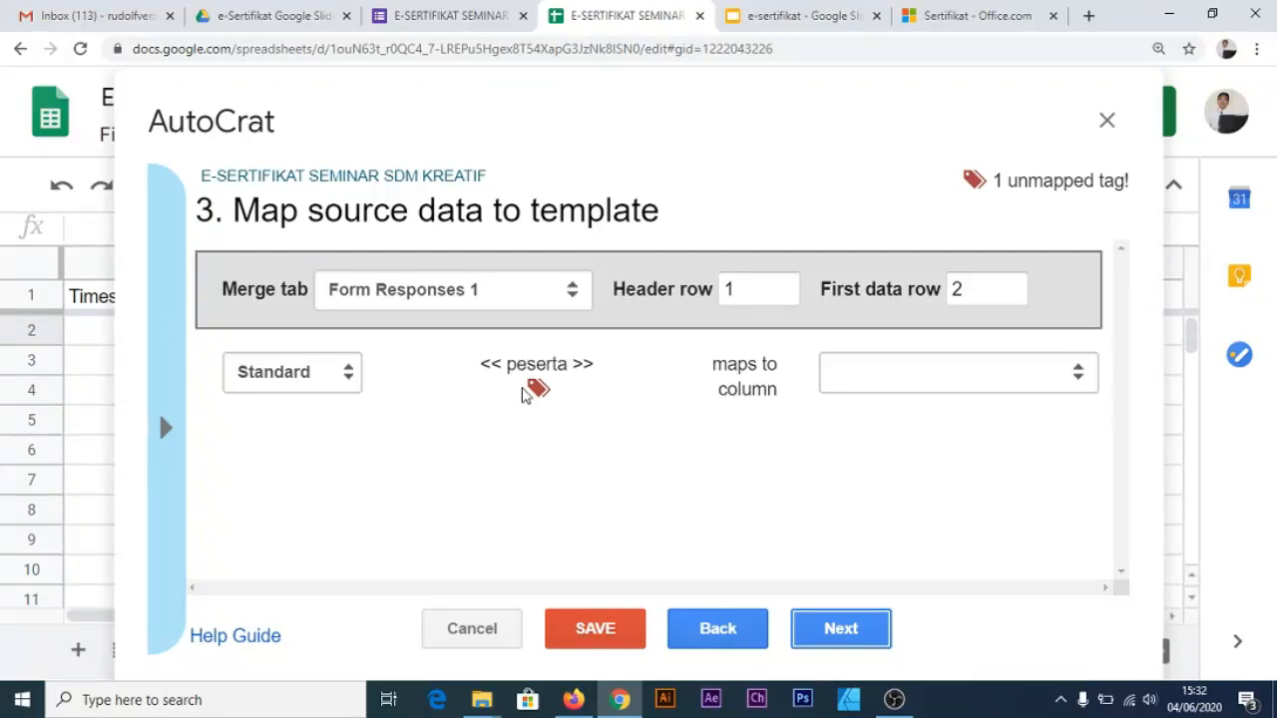
click(753, 16)
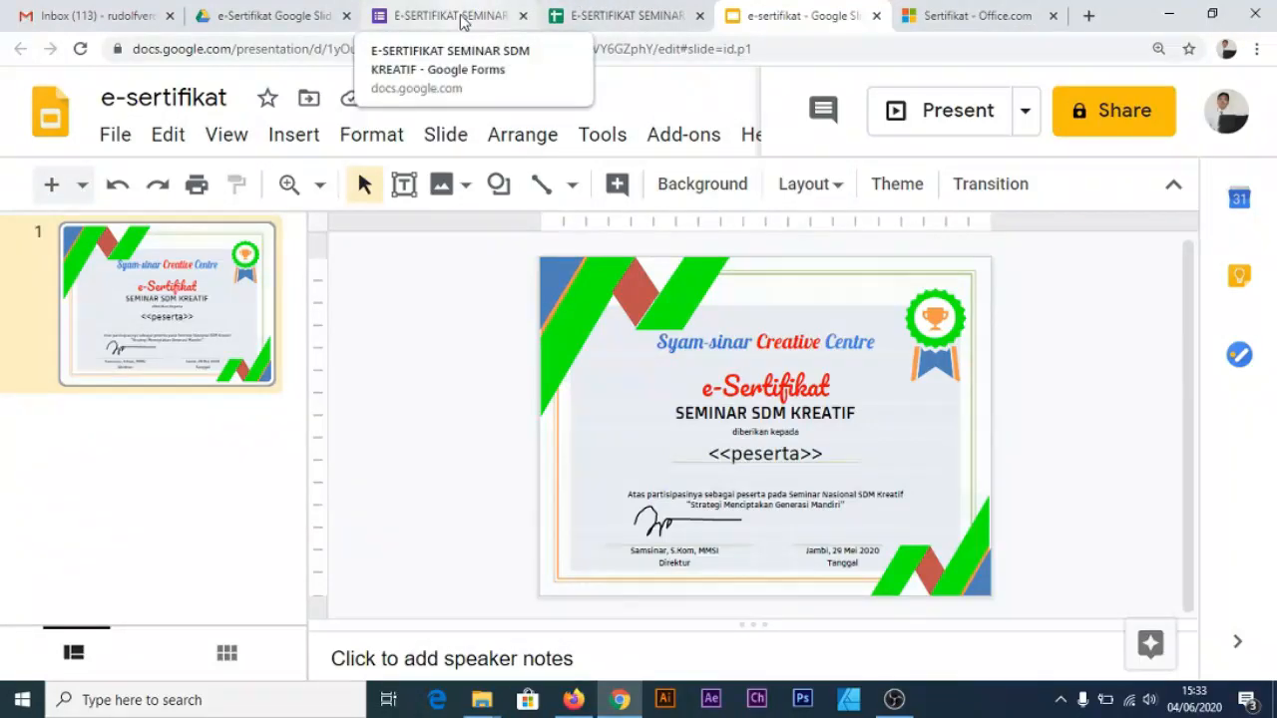
click(422, 16)
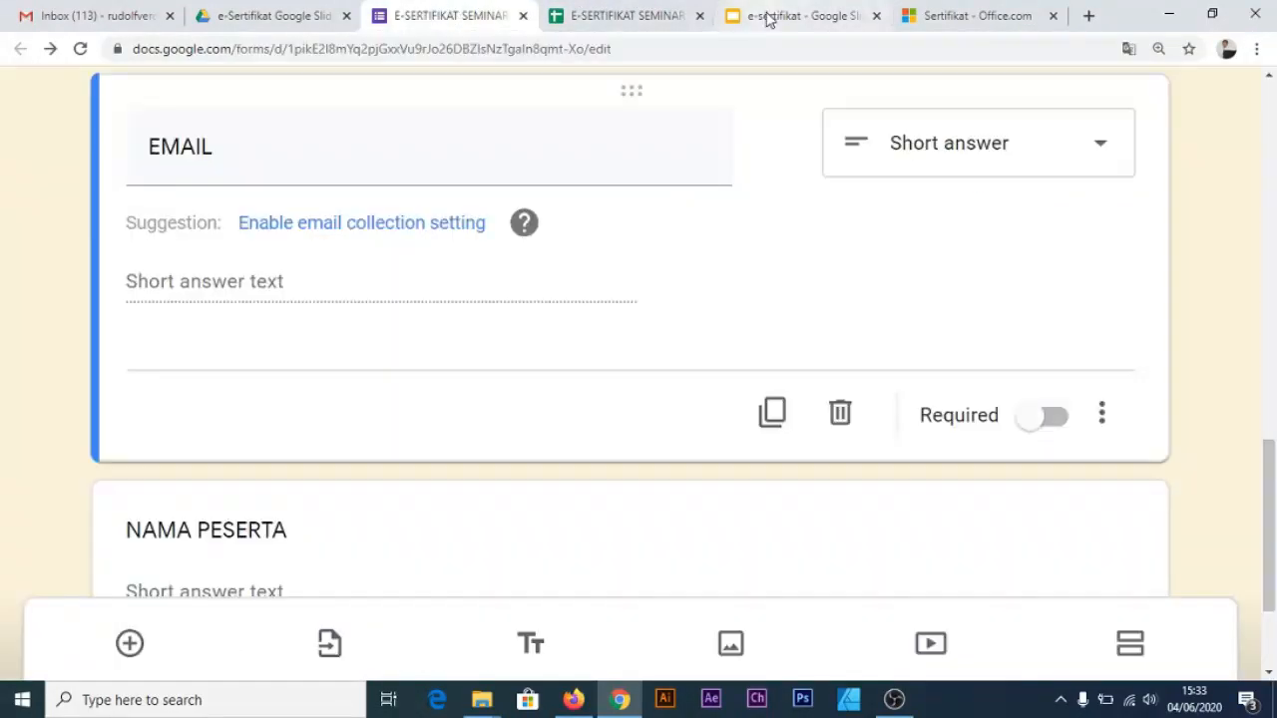
click(648, 17)
Map the <<peserta>> tag to the NAMA PESERTA column and continue to file settings
click(896, 377)
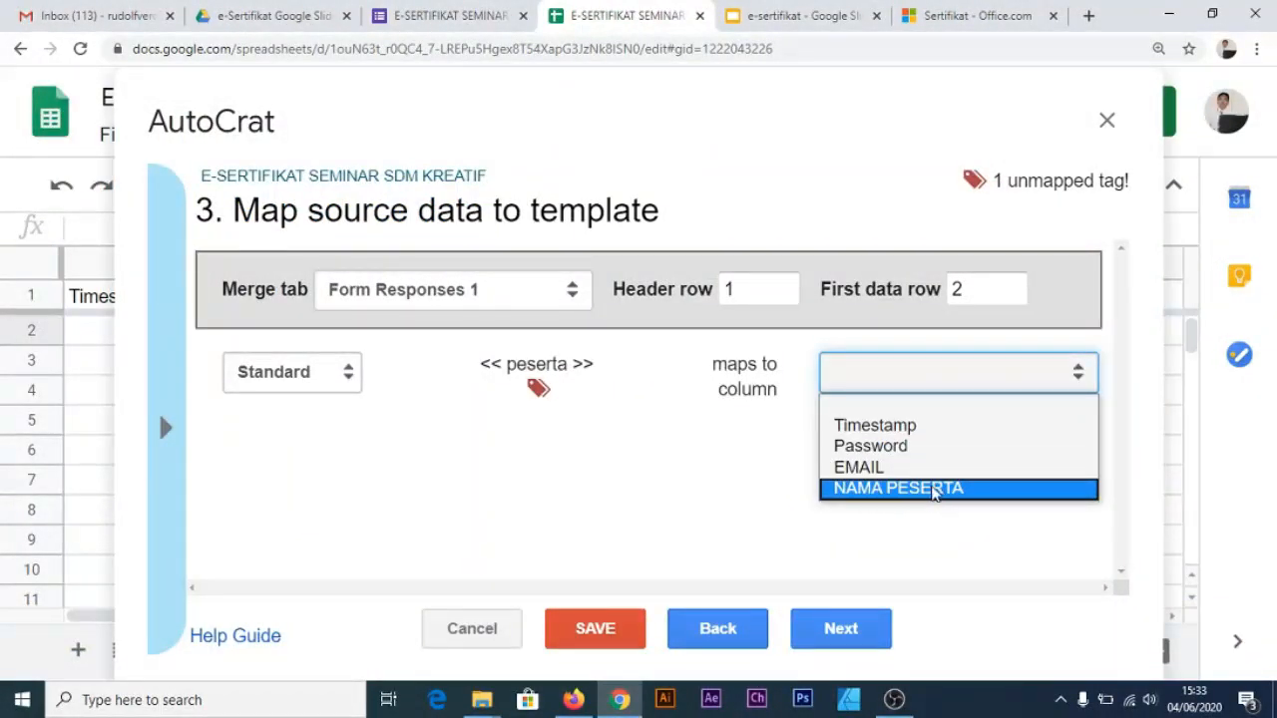
click(915, 489)
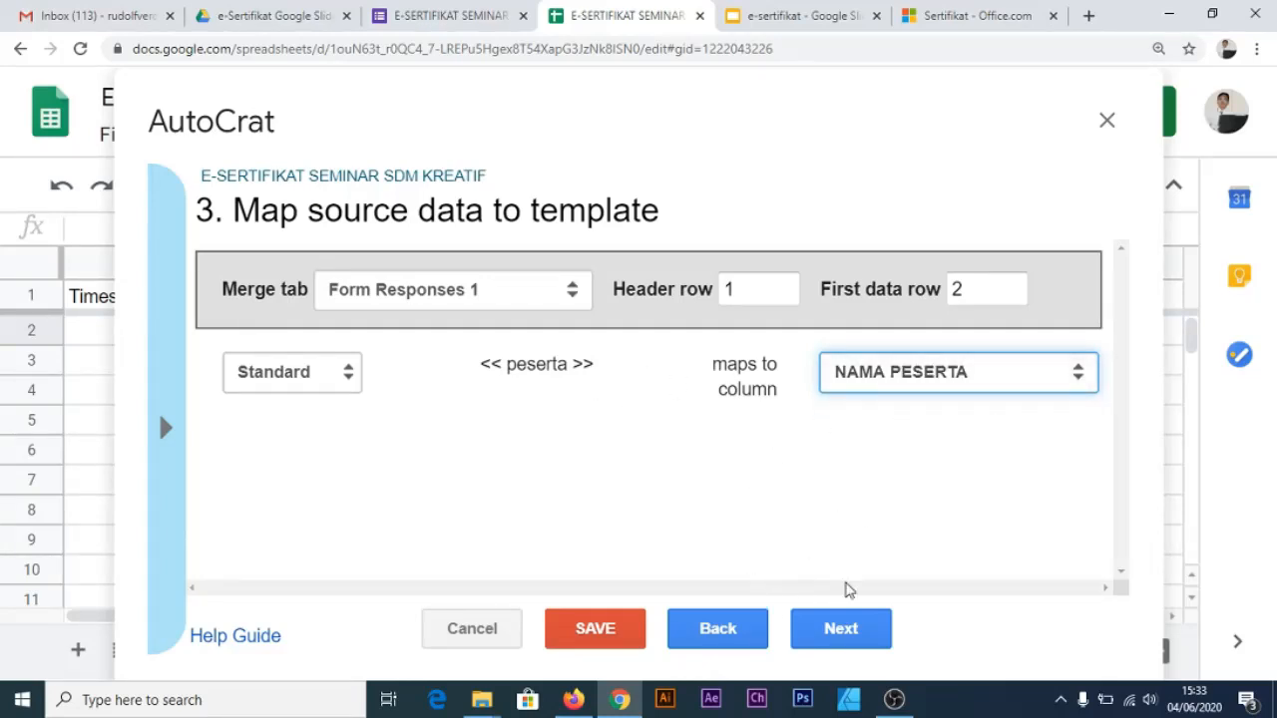
click(840, 642)
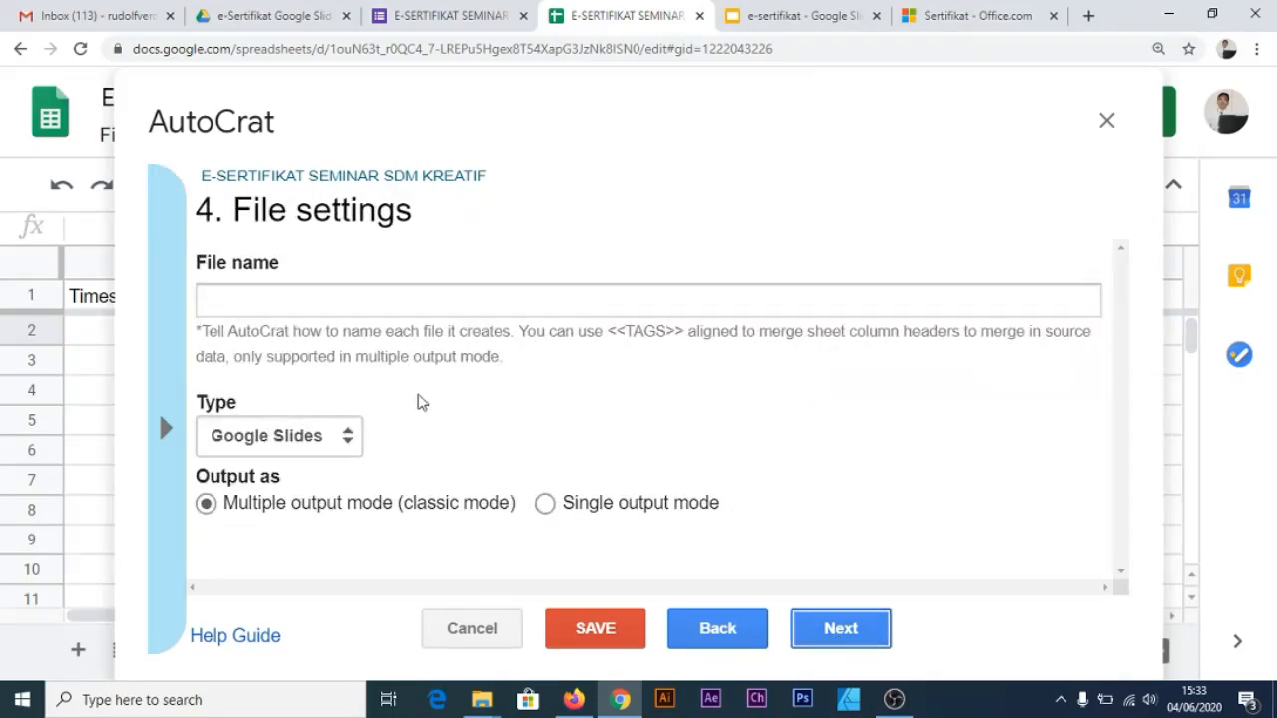
Set the output file name to e-Sertifikat Seminar SDM Kreatif with type PDF, then continue
click(395, 310)
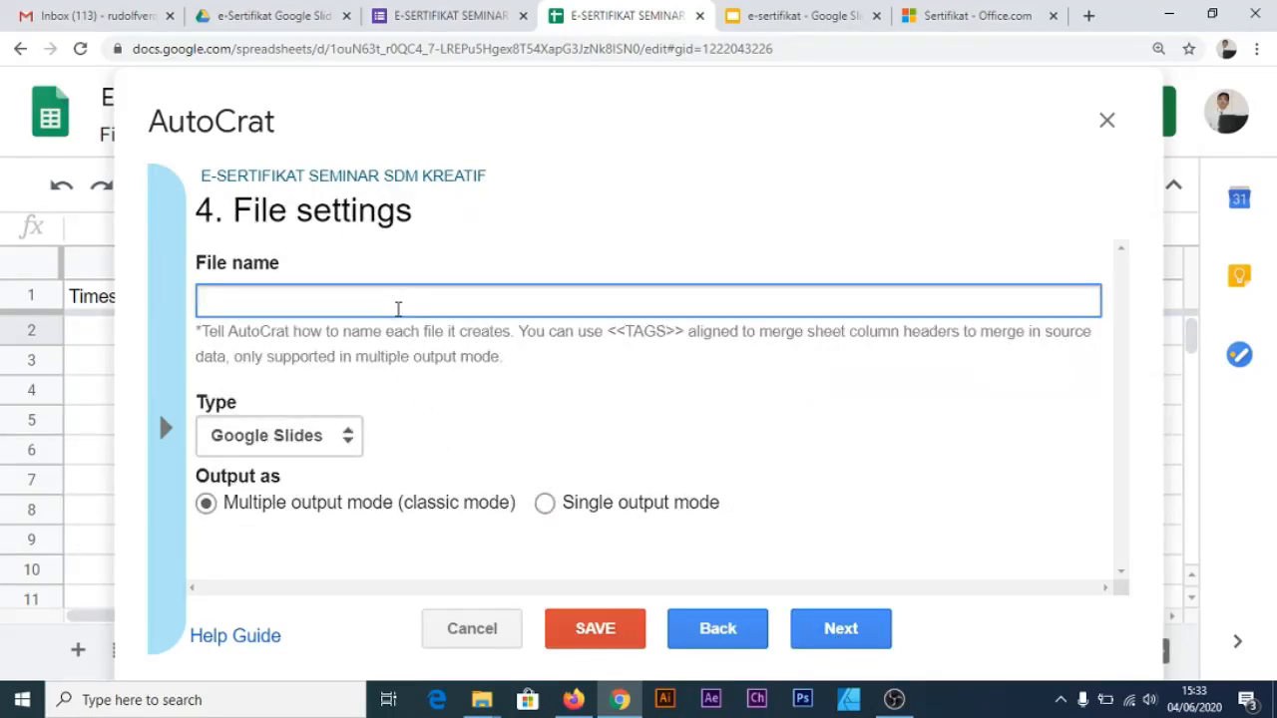
text(E-sERTIFIKAT)
key(BackSpace)
key(BackSpace)
key(BackSpace)
key(BackSpace)
key(BackSpace)
key(BackSpace)
key(BackSpace)
key(BackSpace)
key(BackSpace)
key(BackSpace)
key(BackSpace)
key(BackSpace)
text(e-Sertifikat )
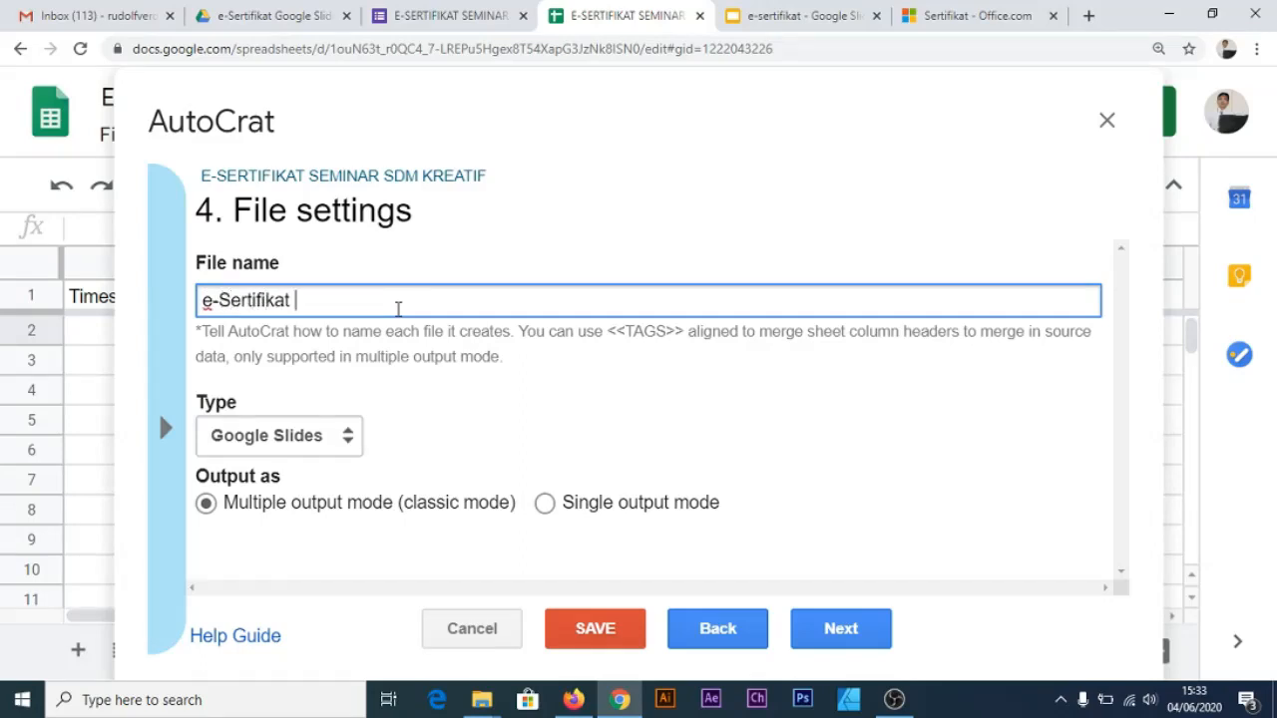
text(Seminar SDM KRe)
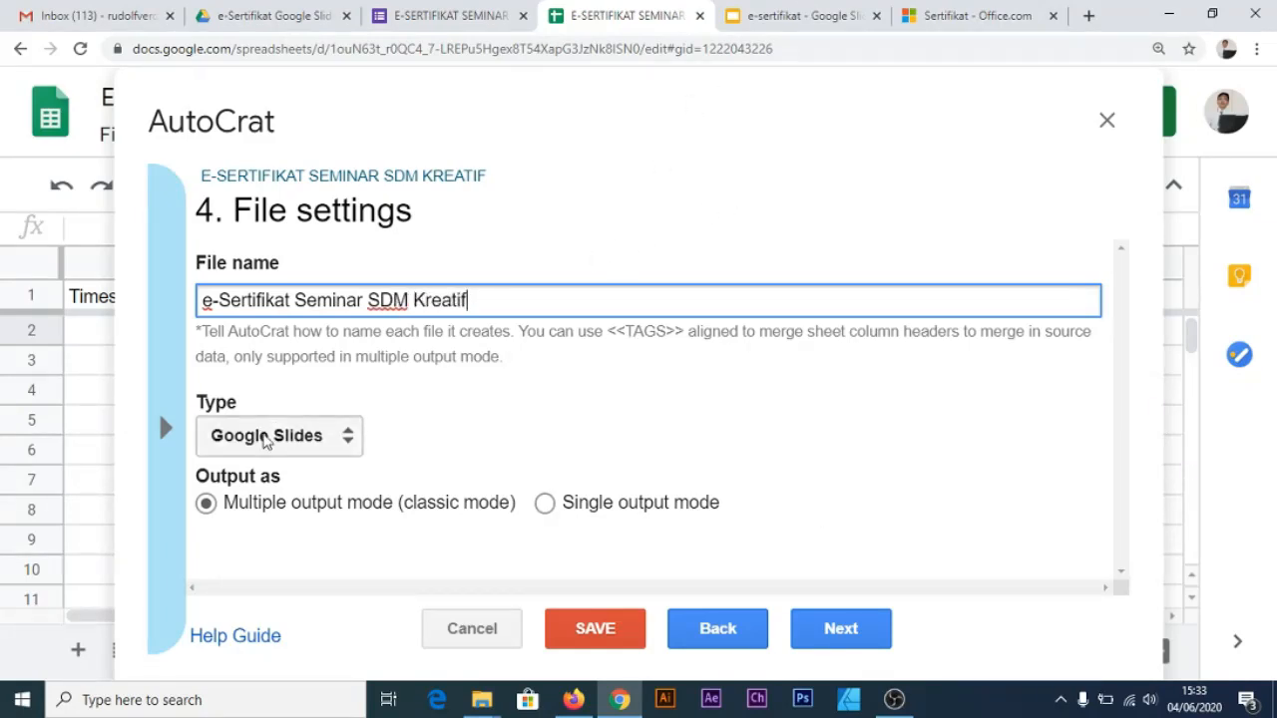
click(269, 439)
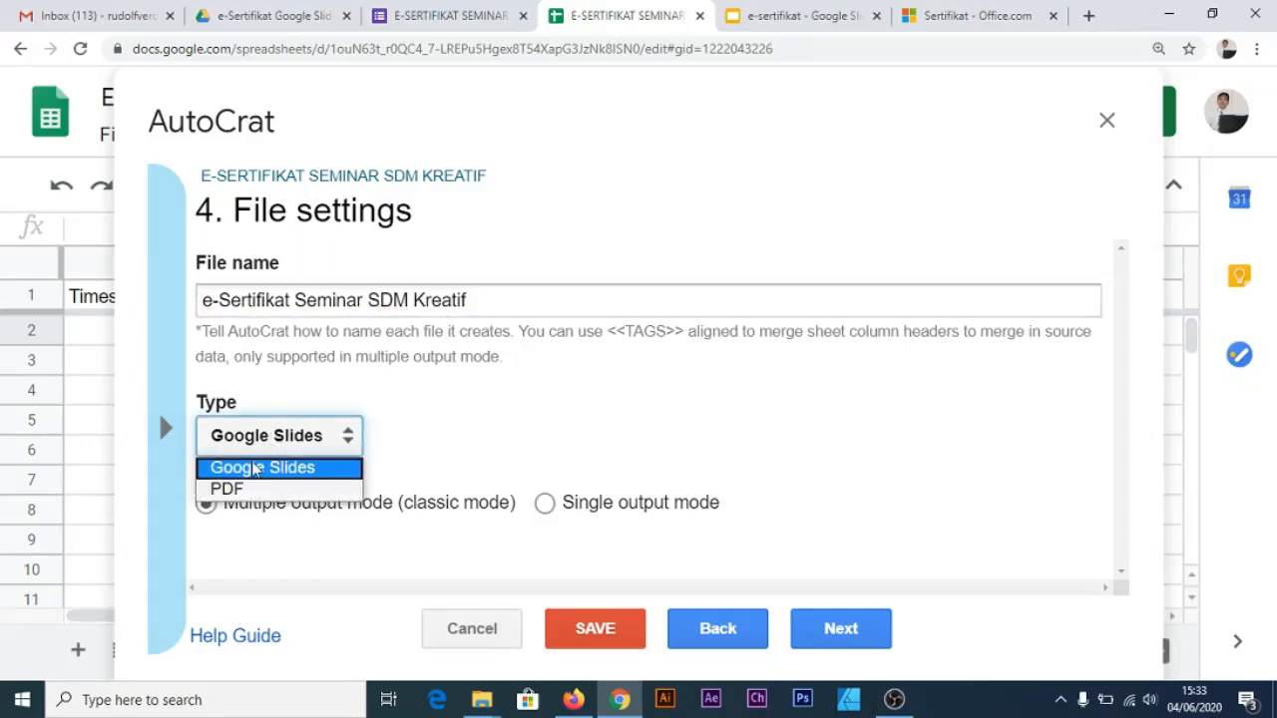
click(231, 490)
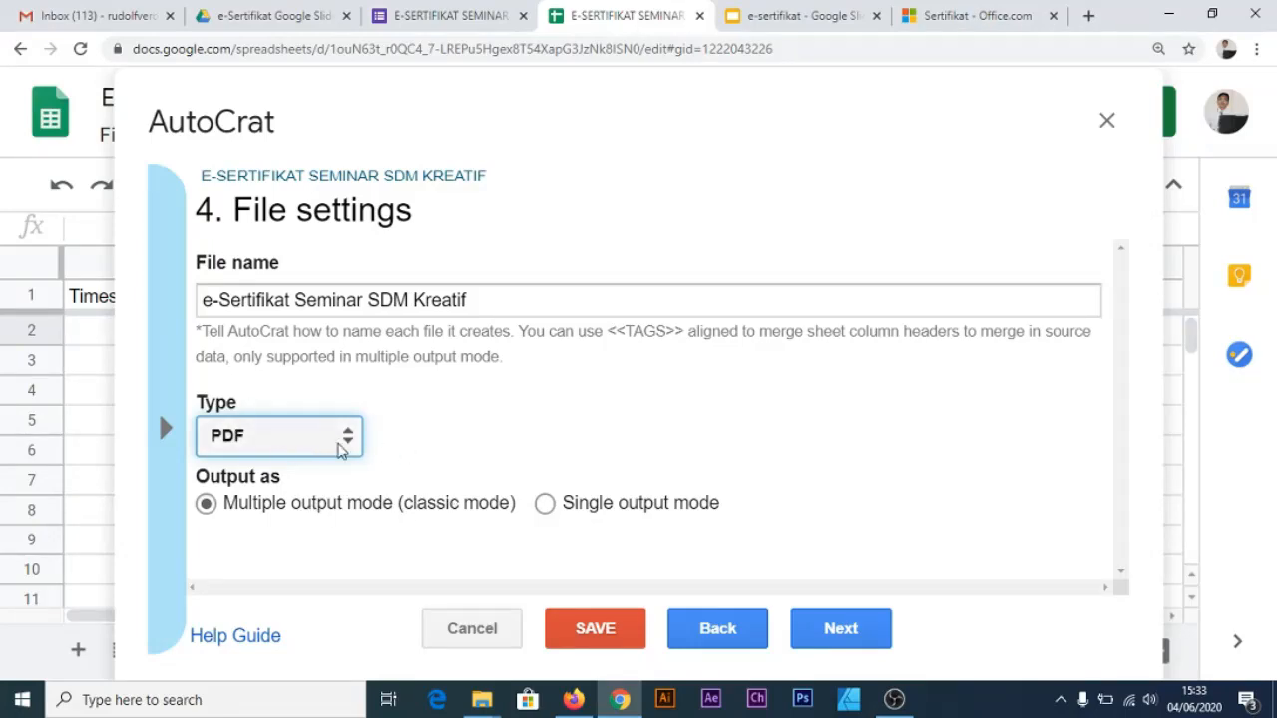
click(830, 631)
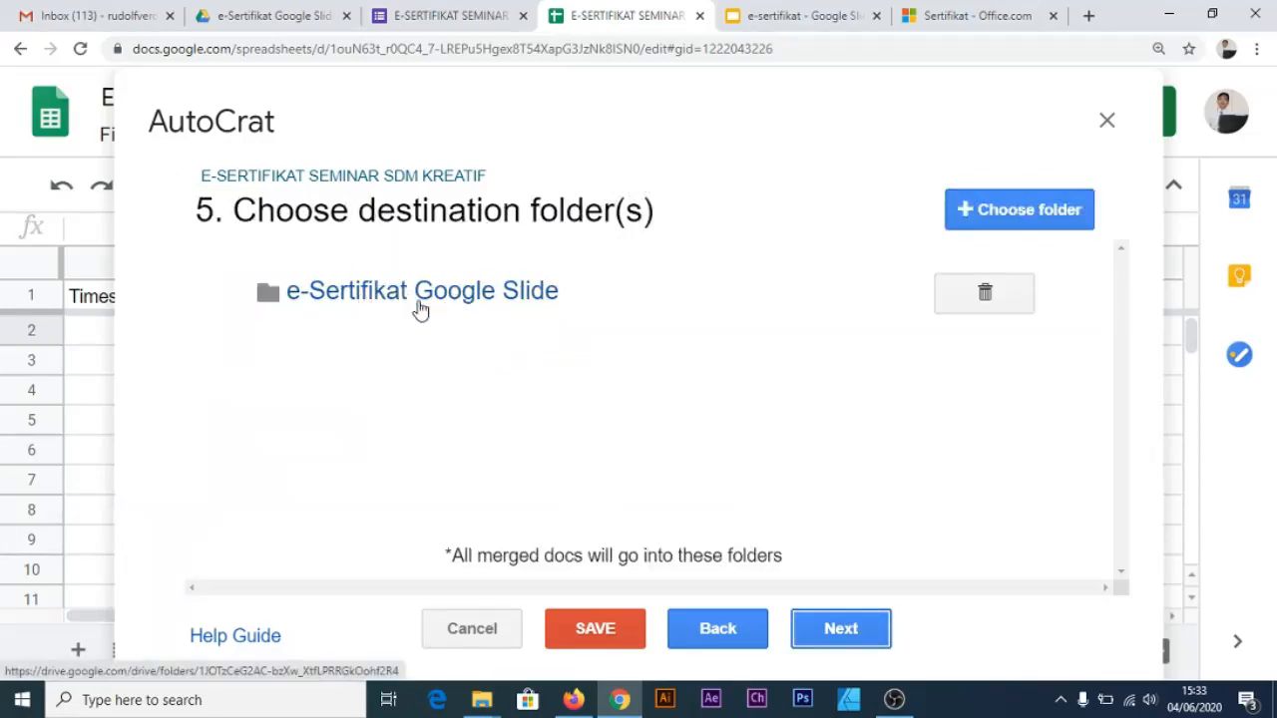
Keep the e-Sertifikat destination folder and skip the folder-reference and merge-condition steps
click(296, 22)
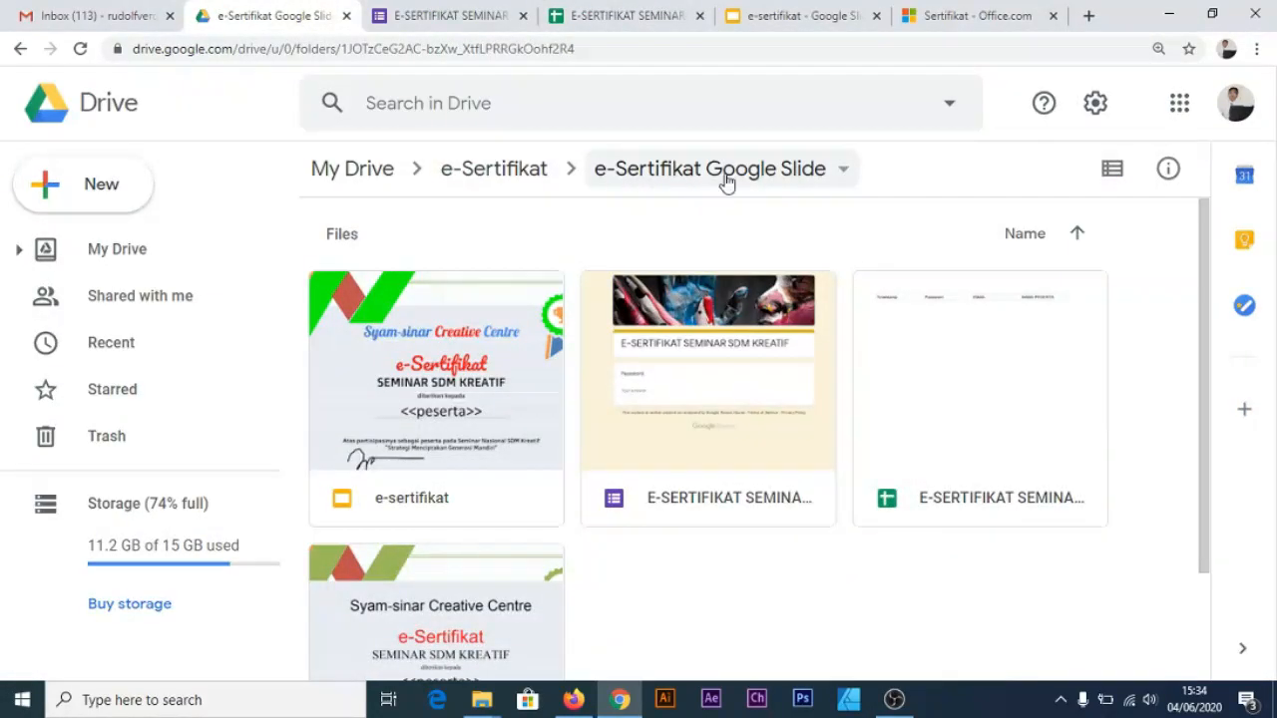
click(658, 15)
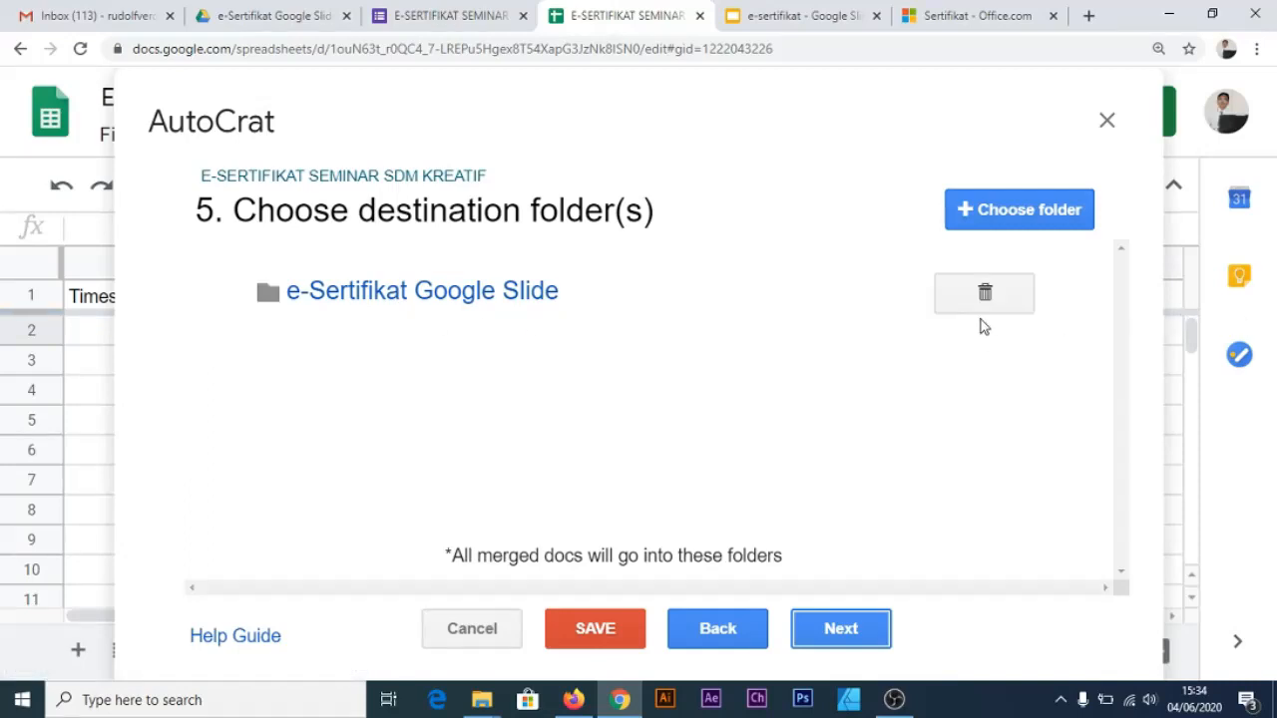
click(986, 293)
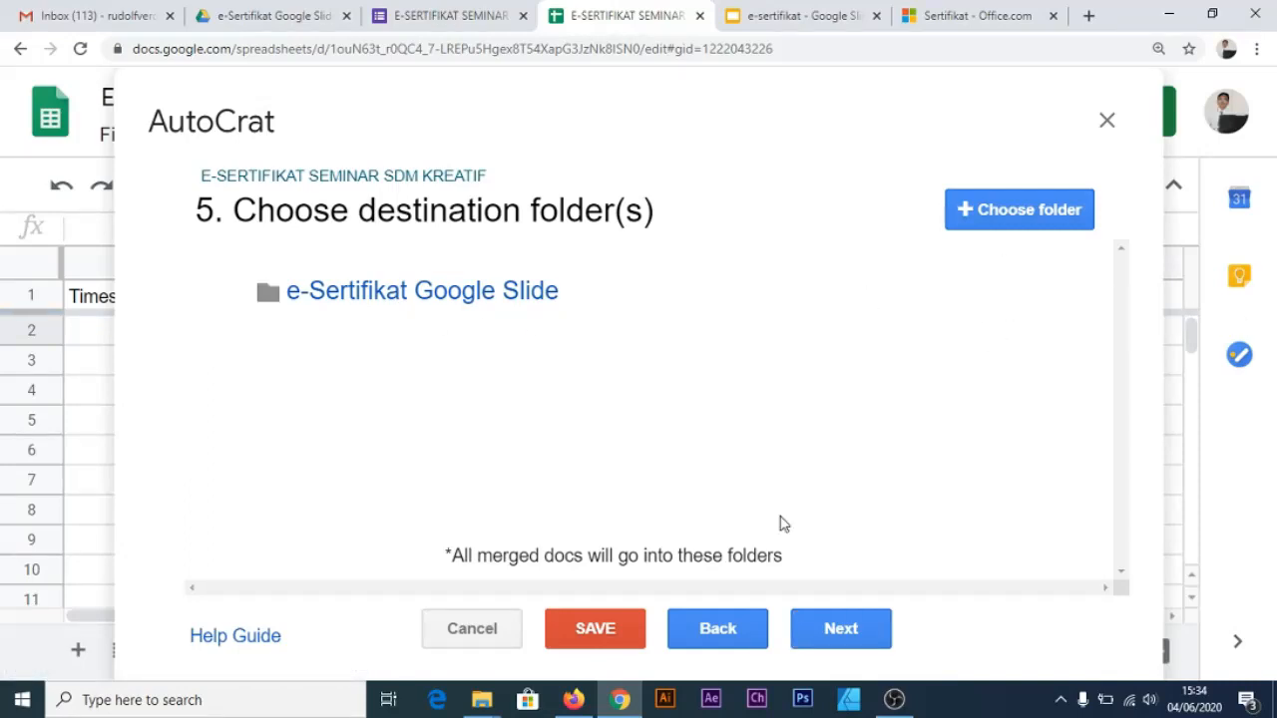
click(842, 625)
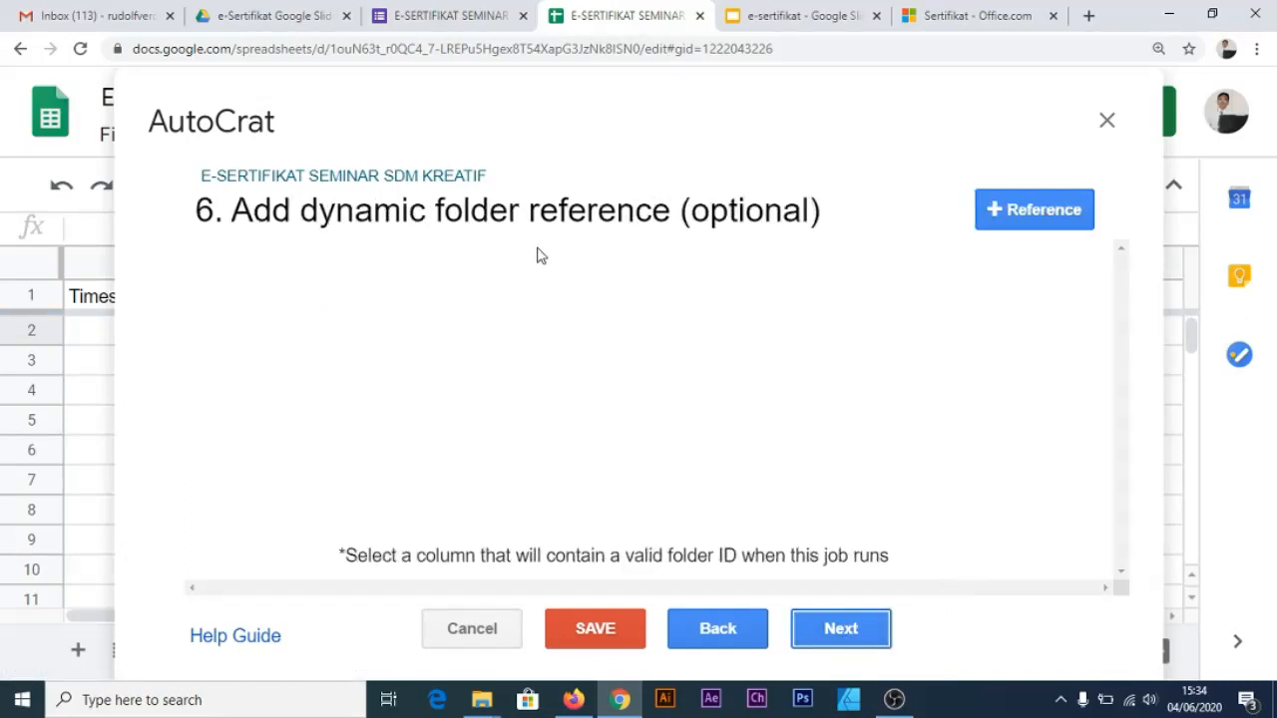
click(828, 633)
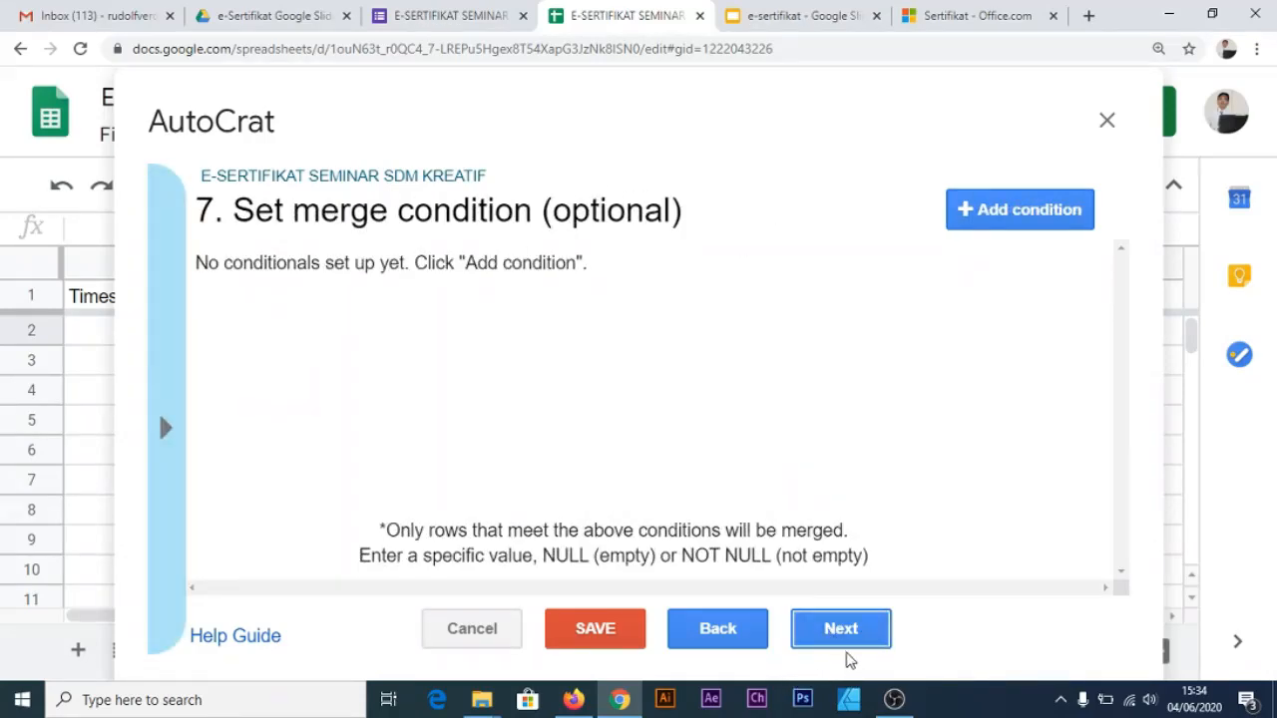
click(843, 633)
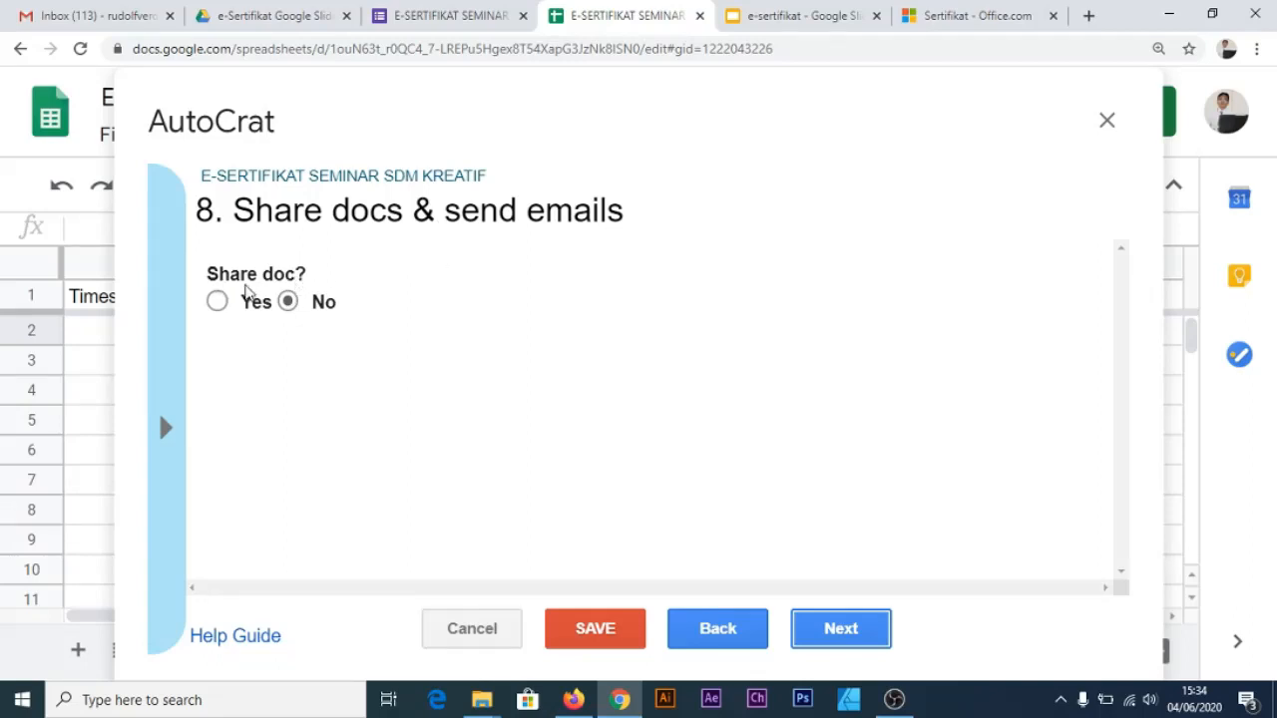
Set Share doc? to Yes, keeping the certificate shared as PDF
click(219, 303)
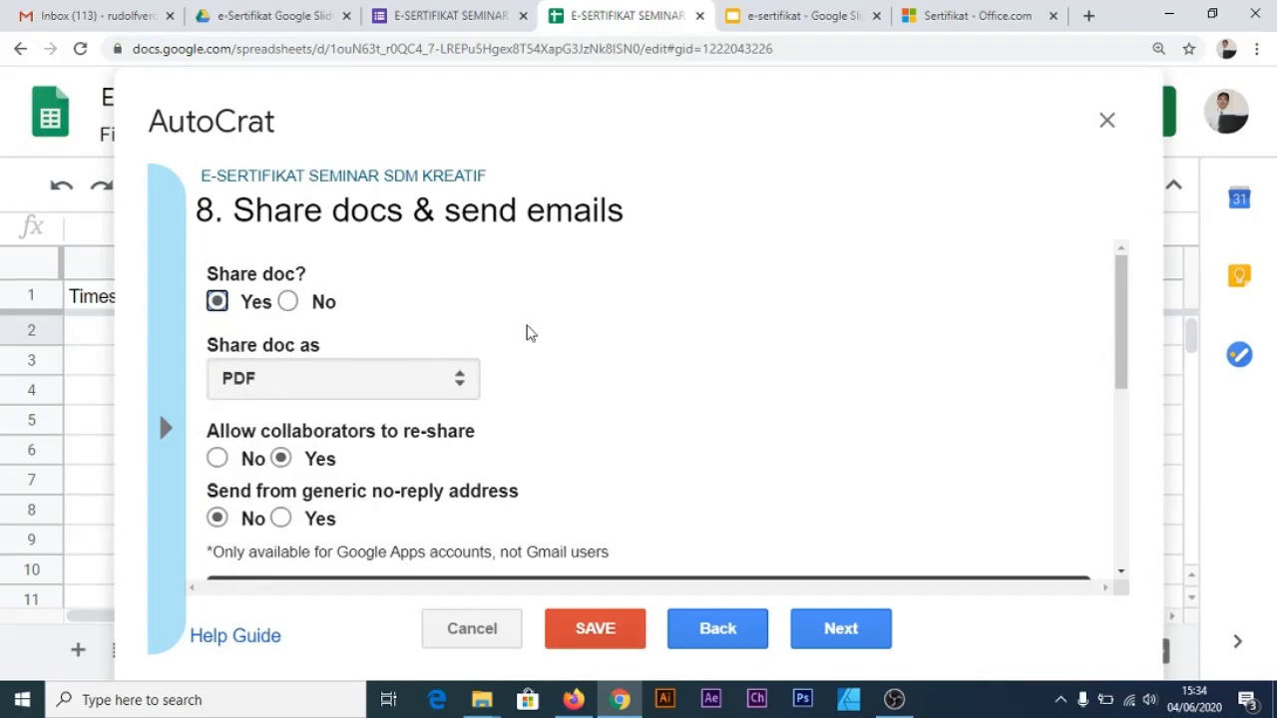
scroll(429, 344, down, 1)
scroll(459, 346, up, 1)
scroll(299, 394, down, 1)
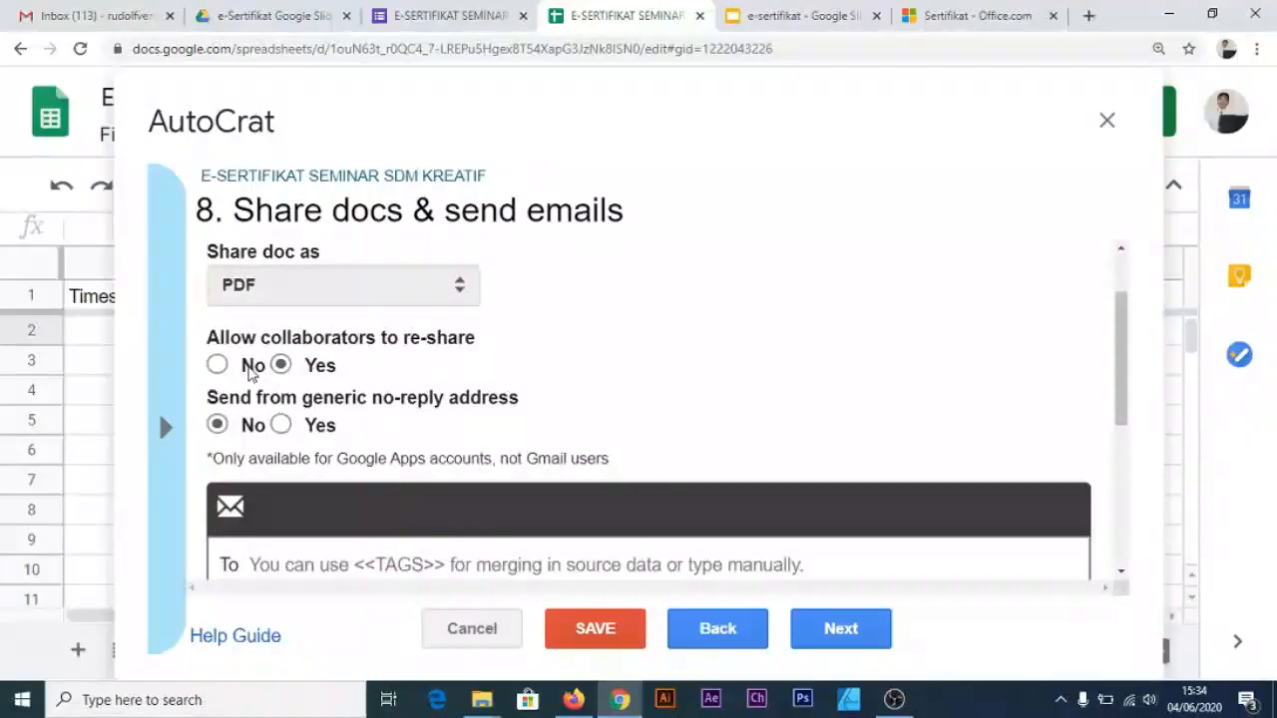
scroll(325, 389, down, 2)
scroll(319, 389, down, 1)
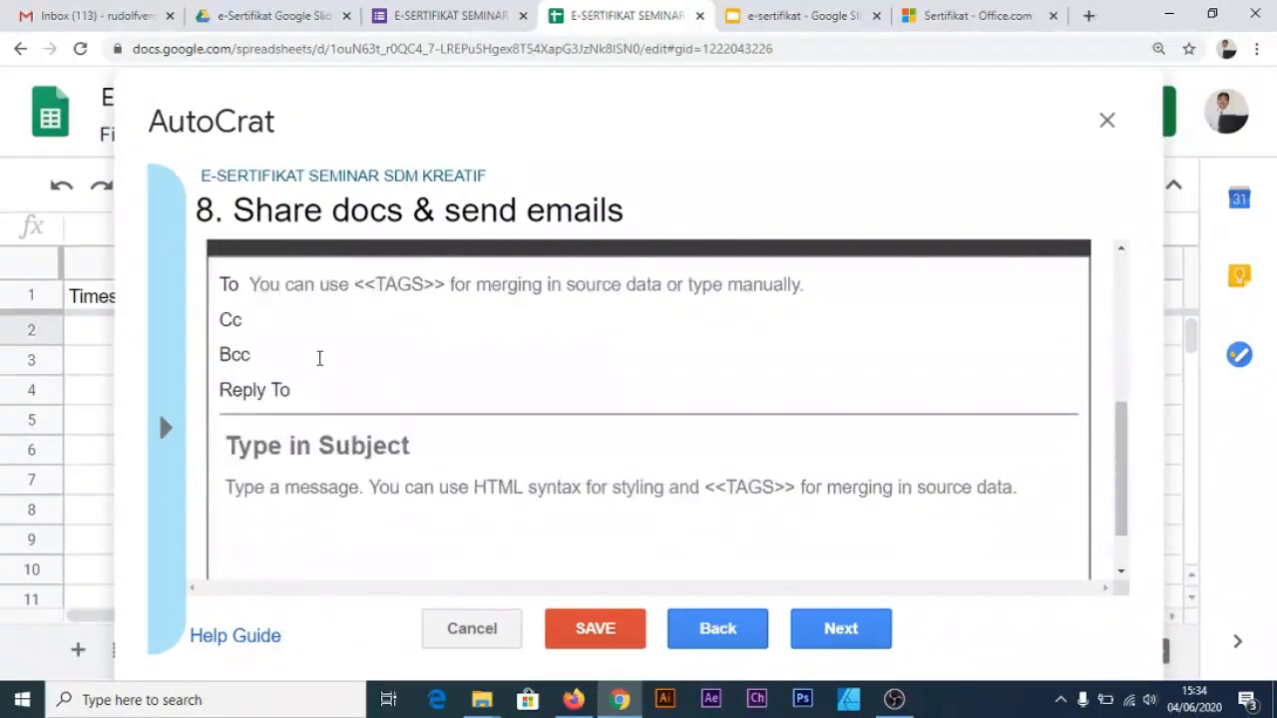
scroll(319, 362, up, 1)
Address the email to <<EMAIL>> after checking the EMAIL question's exact title
click(357, 378)
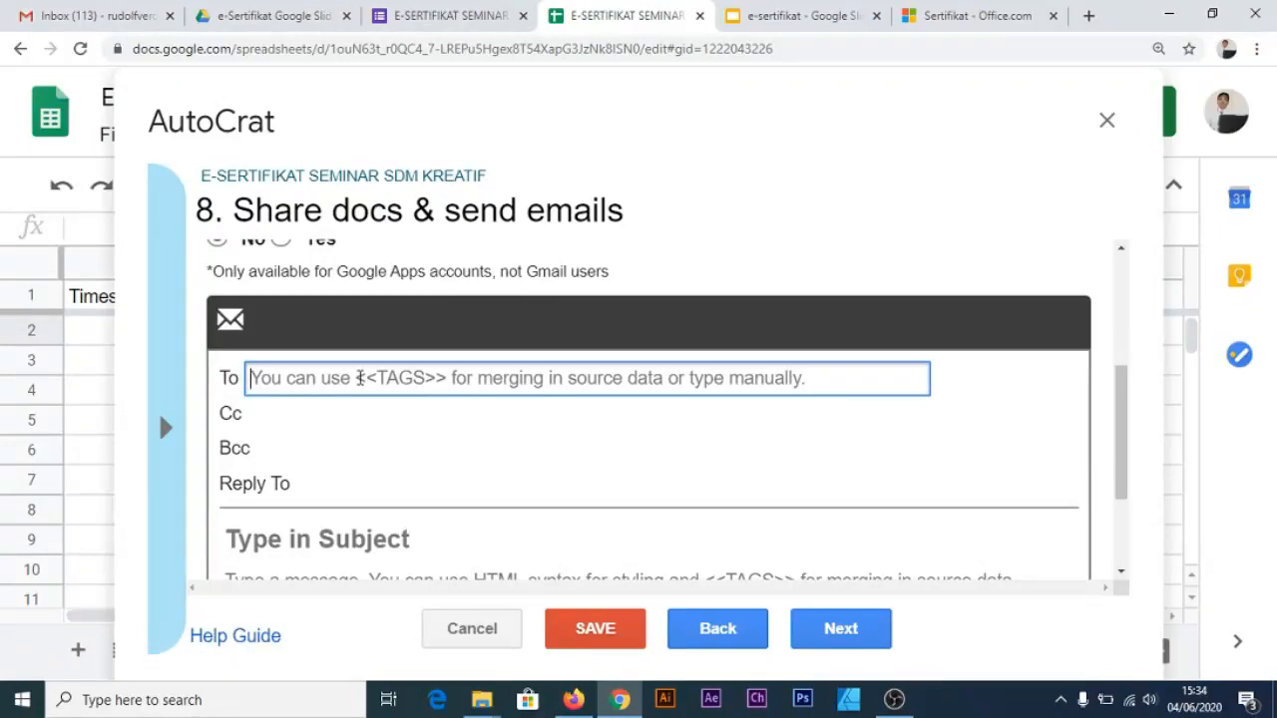
text(,,)
key(BackSpace)
key(BackSpace)
text(<<)
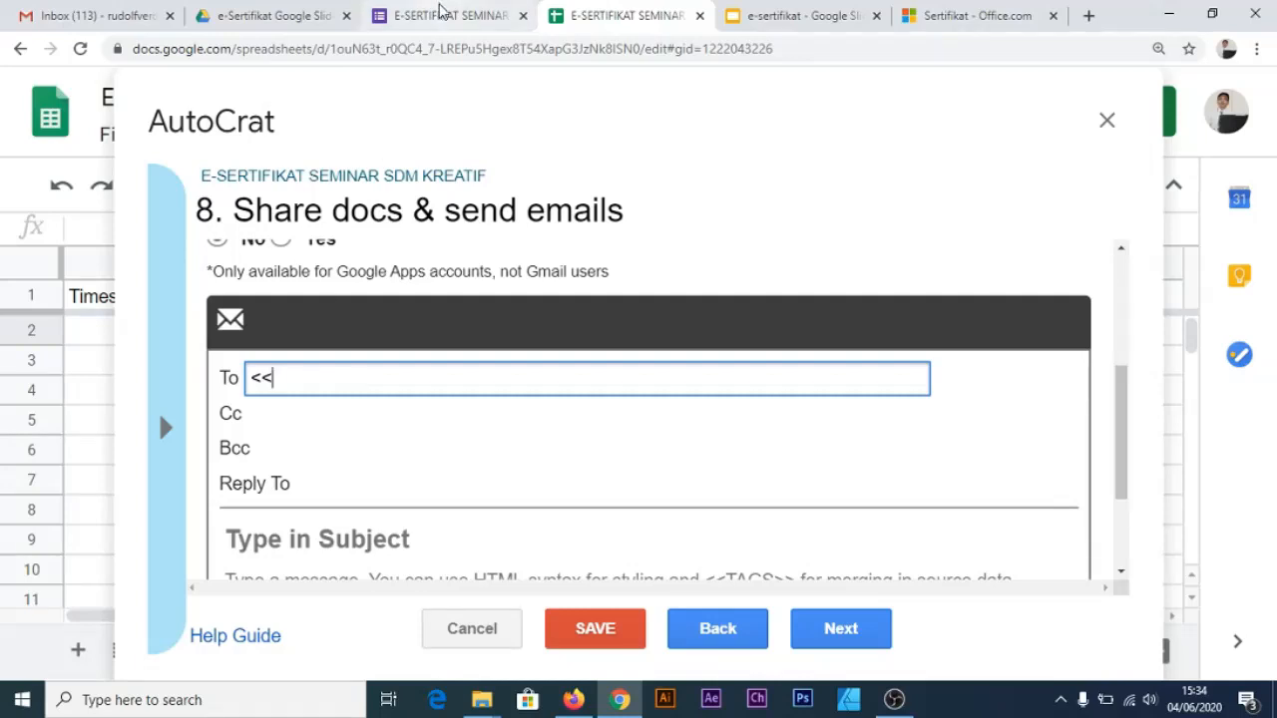
click(442, 14)
scroll(256, 320, up, 1)
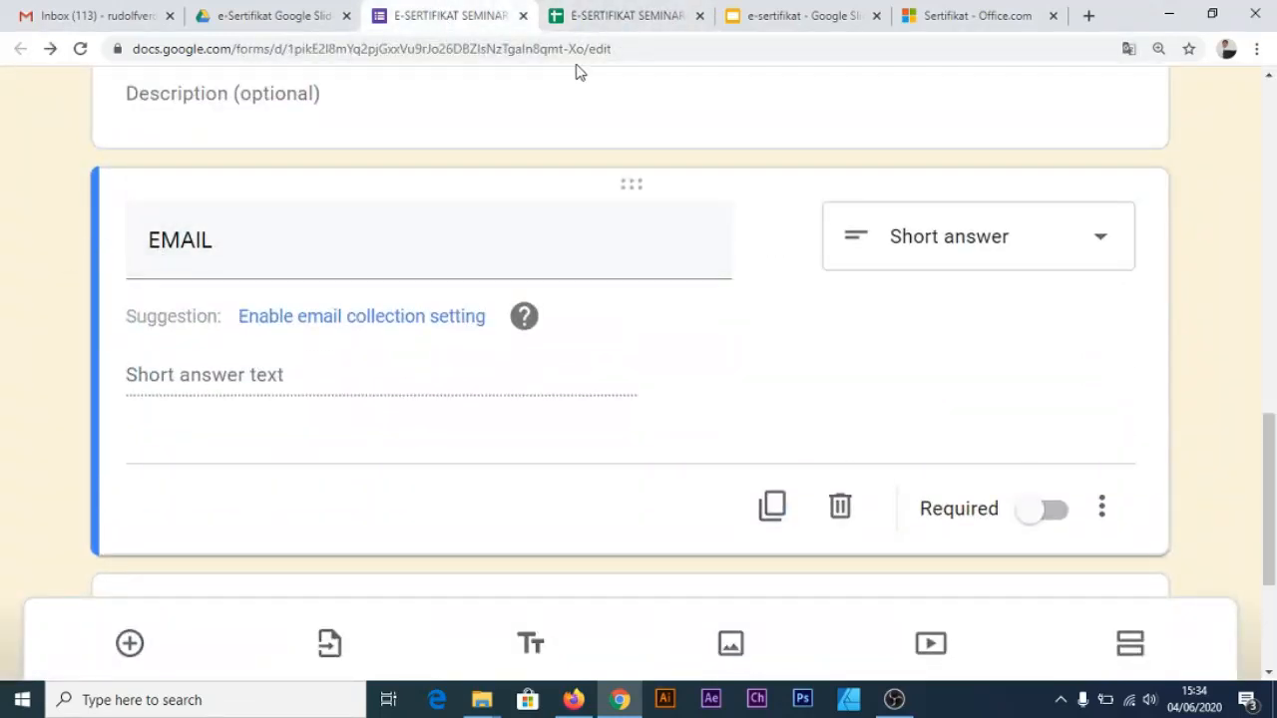
click(601, 18)
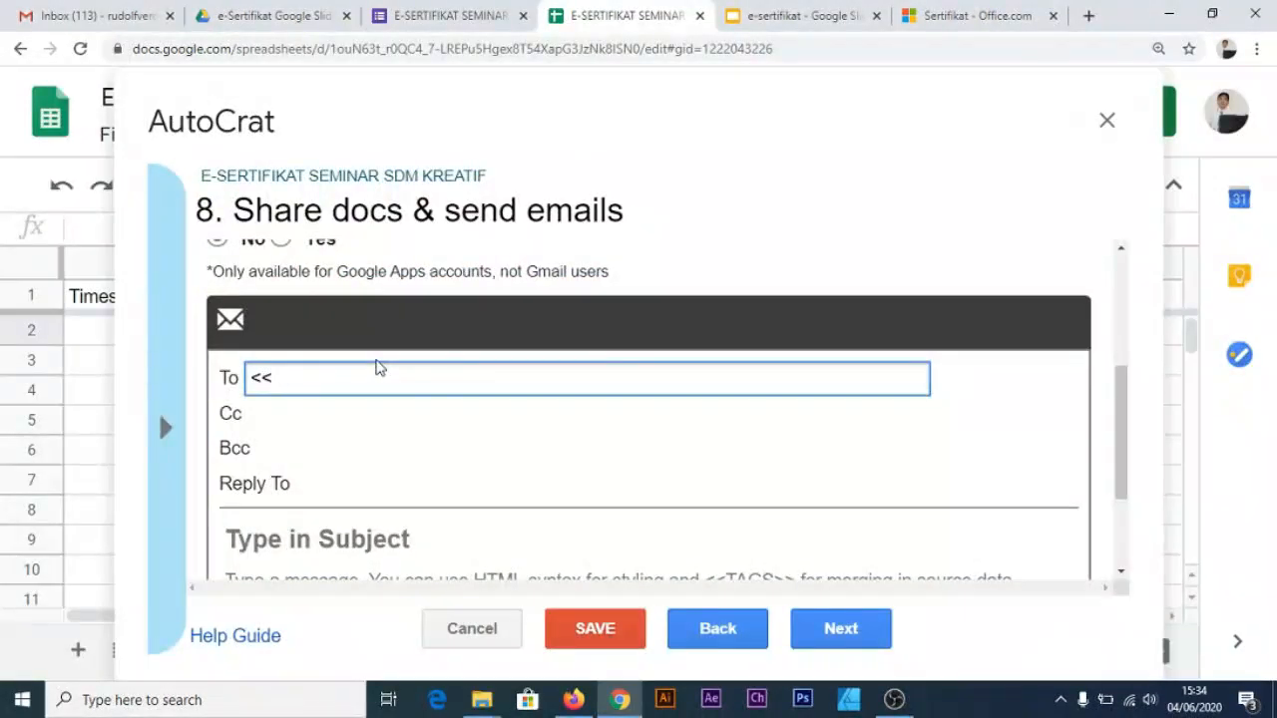
text(EMA)
text(IL)
text(..)
key(BackSpace)
key(BackSpace)
text(>>)
scroll(379, 367, down, 1)
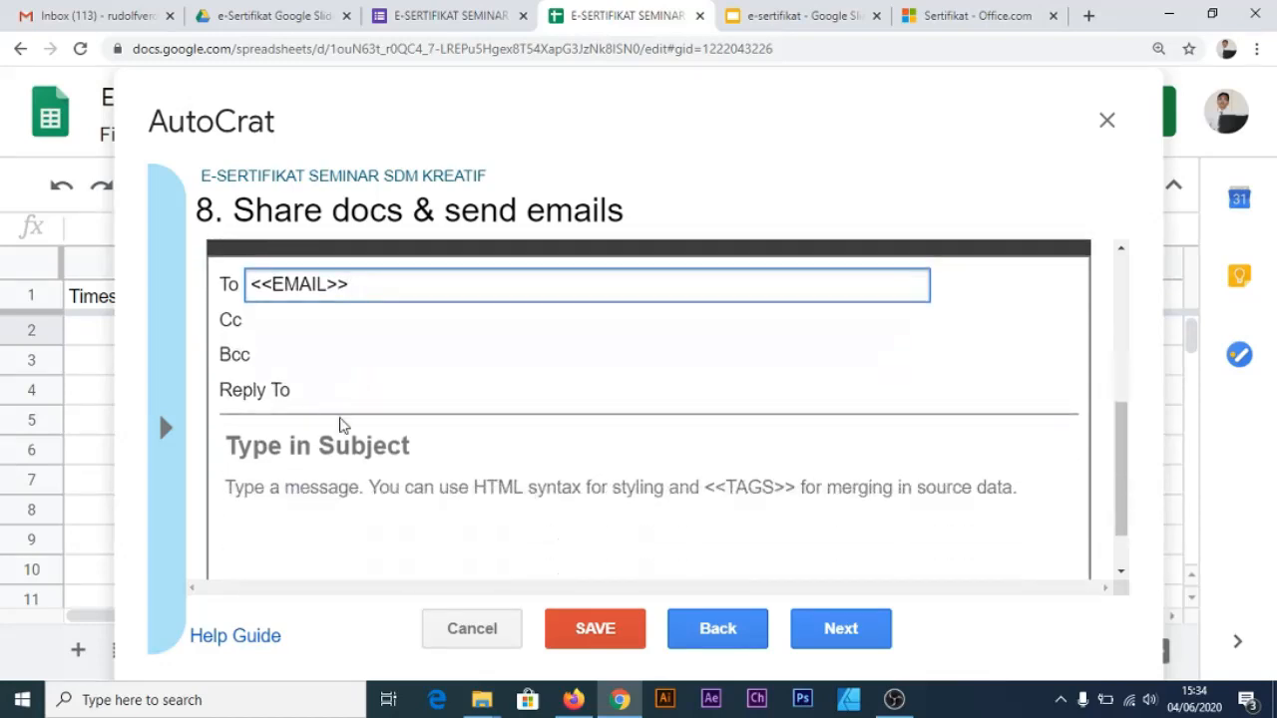
Enter subject SERTIFIKAT ONLINE SEMINAR SDM KREATIF and message 'Terimakasih, anda telah berpartisipasi dalam seminar', then continue
click(337, 447)
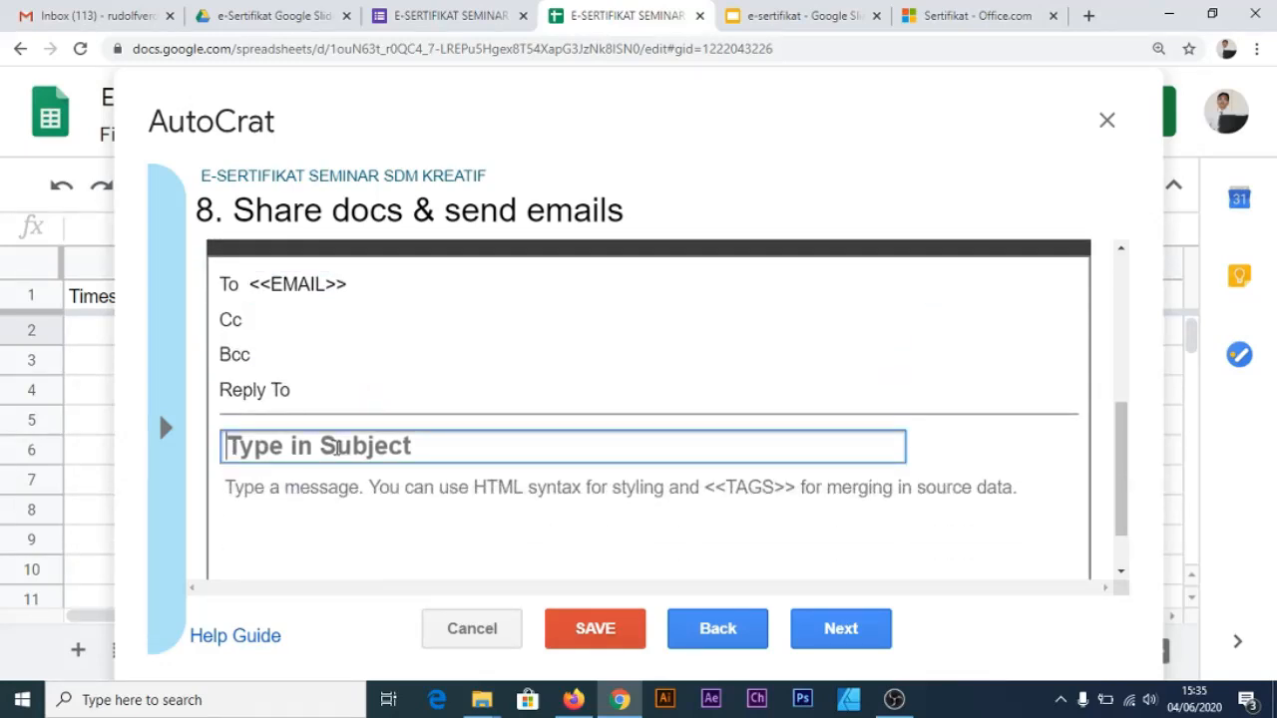
text(SERTIFI)
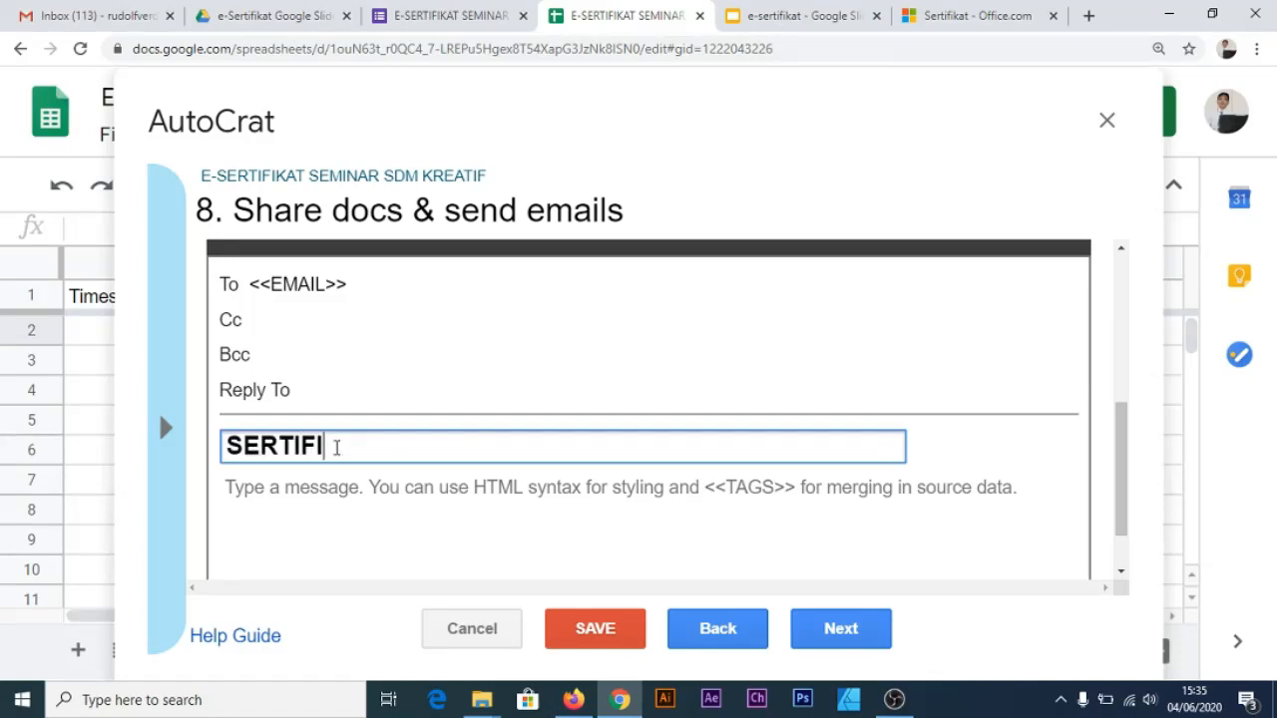
text(KAT ONLINE )
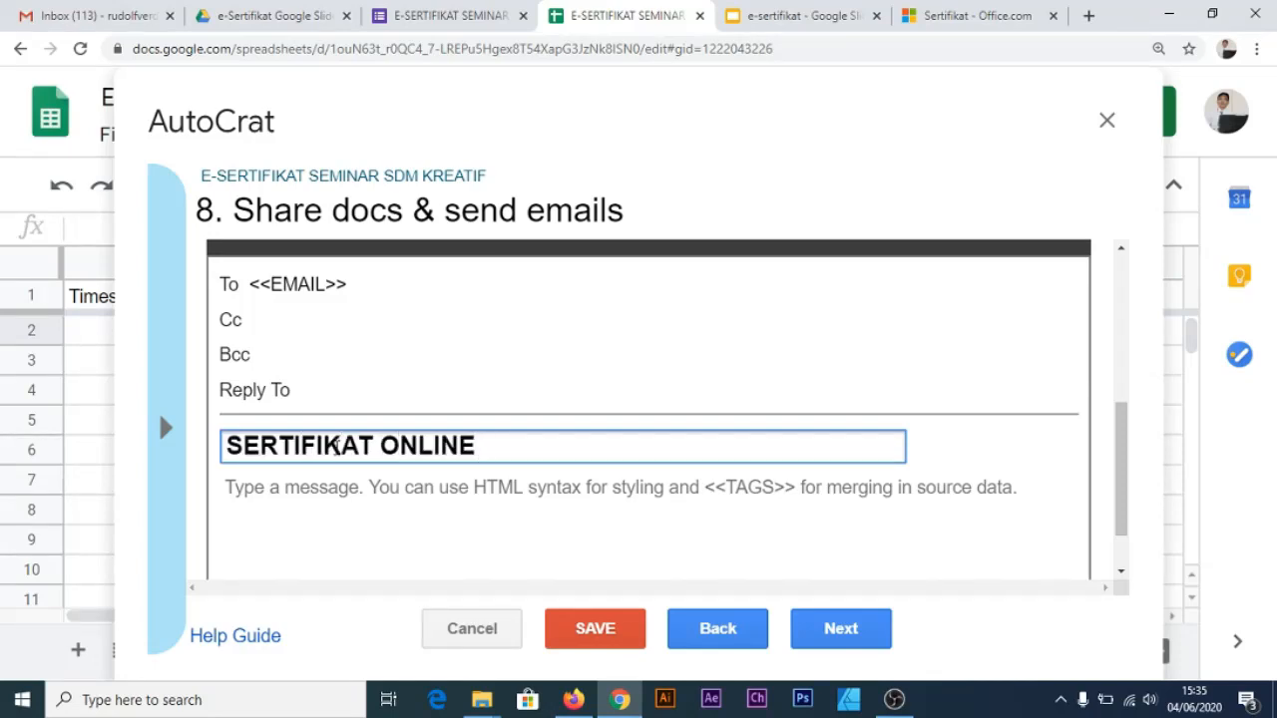
text(SEMINAR SDM )
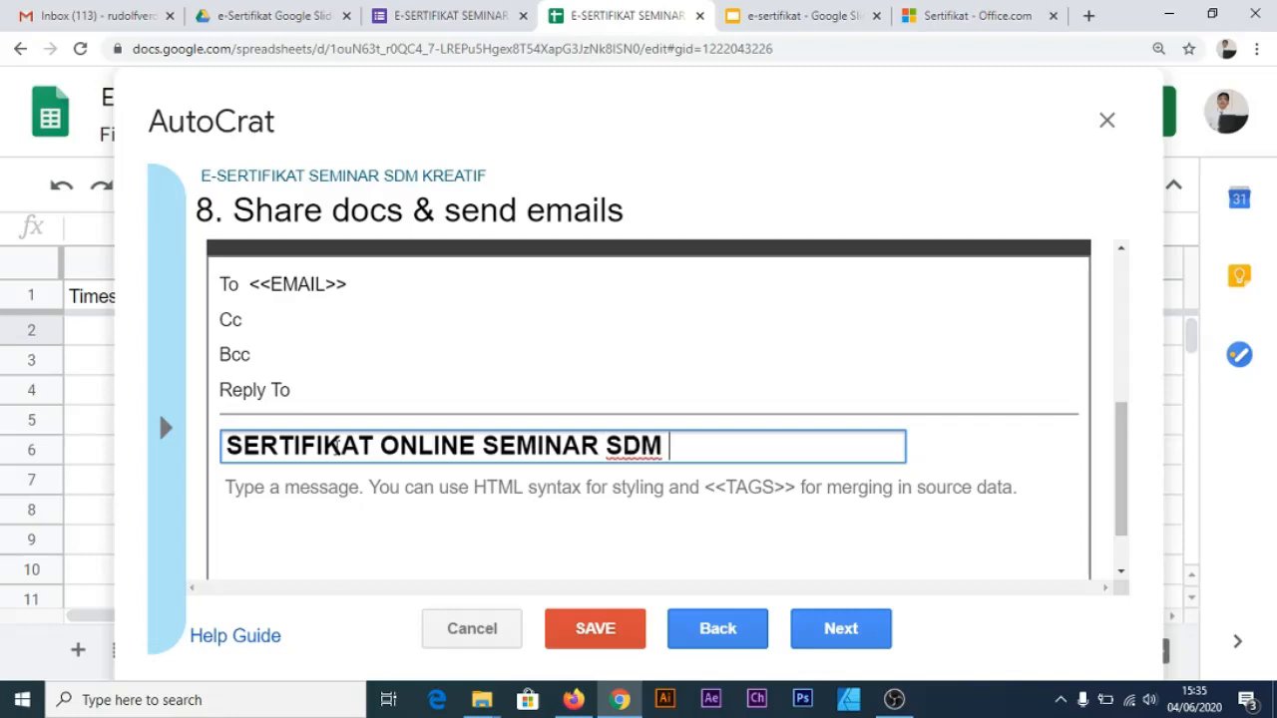
text(KREATIF)
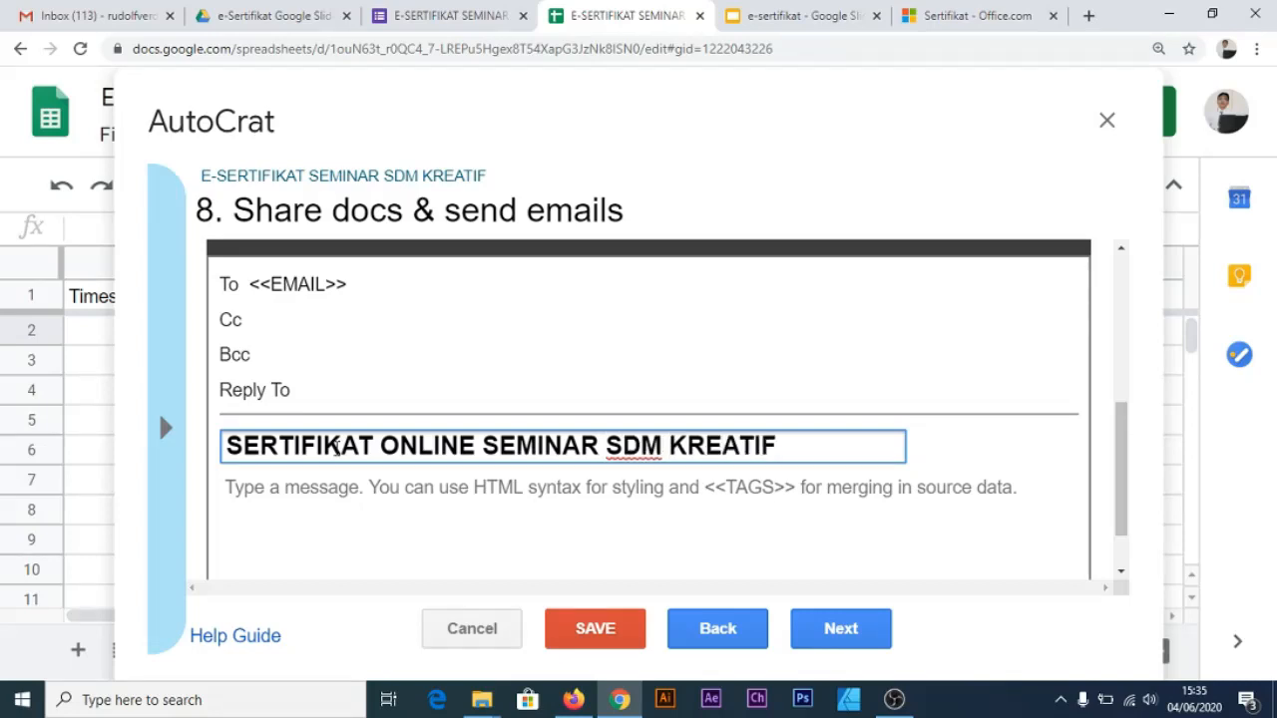
click(390, 491)
text(T)
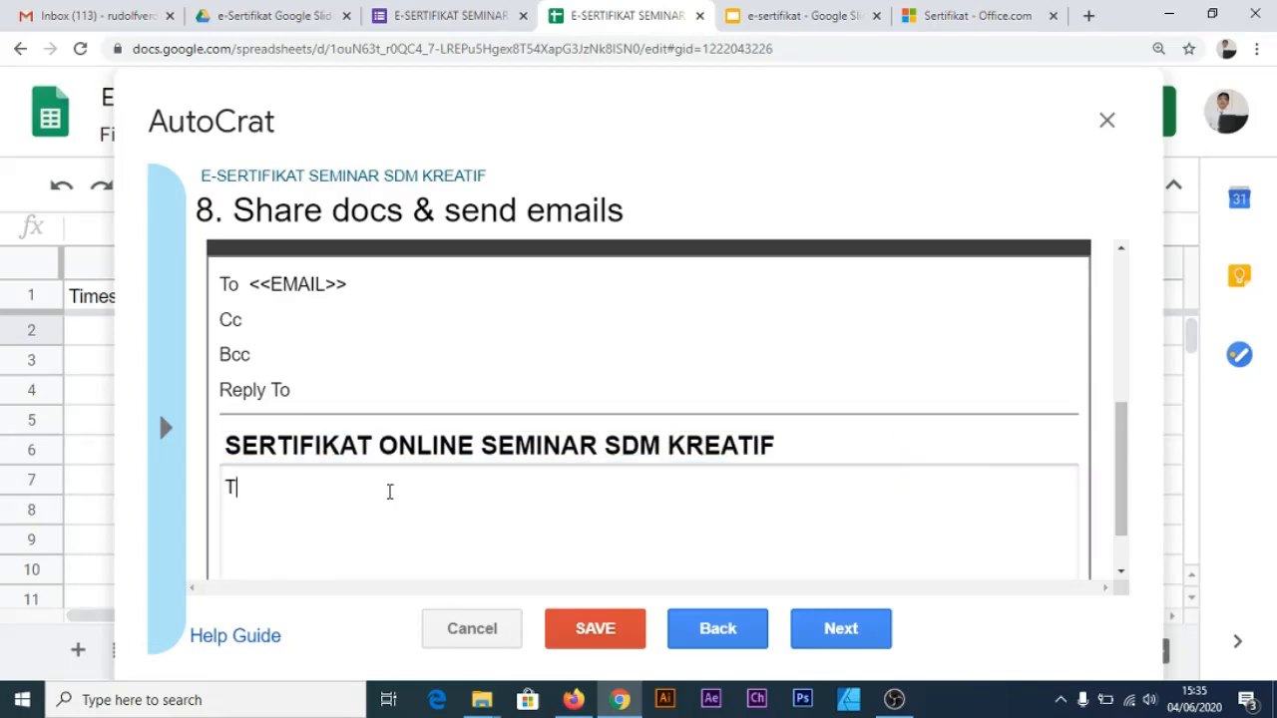
text(erimakasih, a)
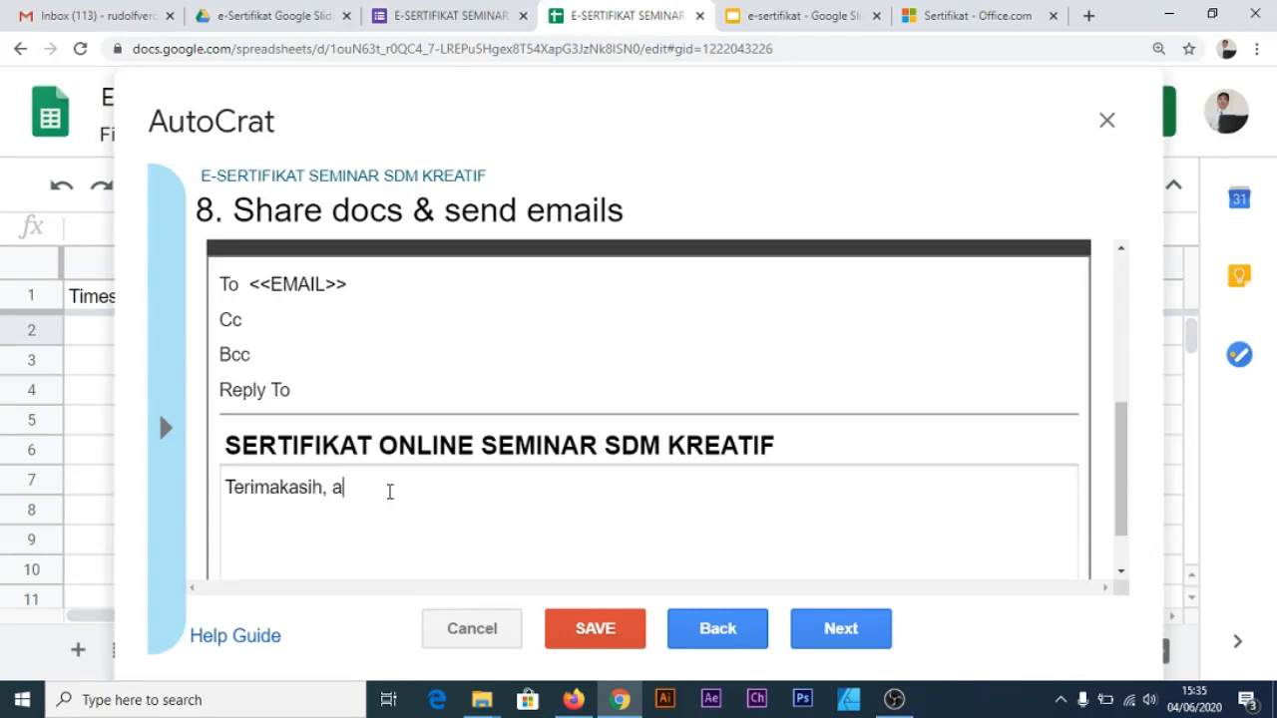
text(nda telah ber)
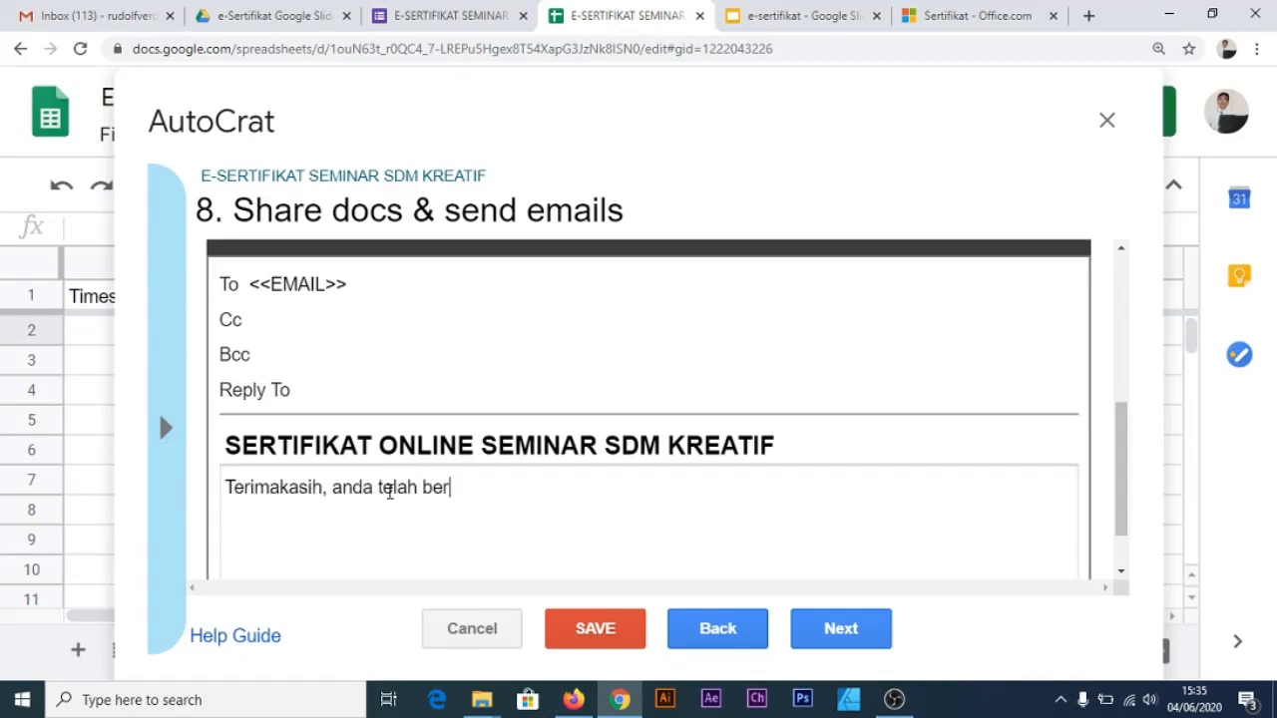
text(partisipasi dalam seminar ini!)
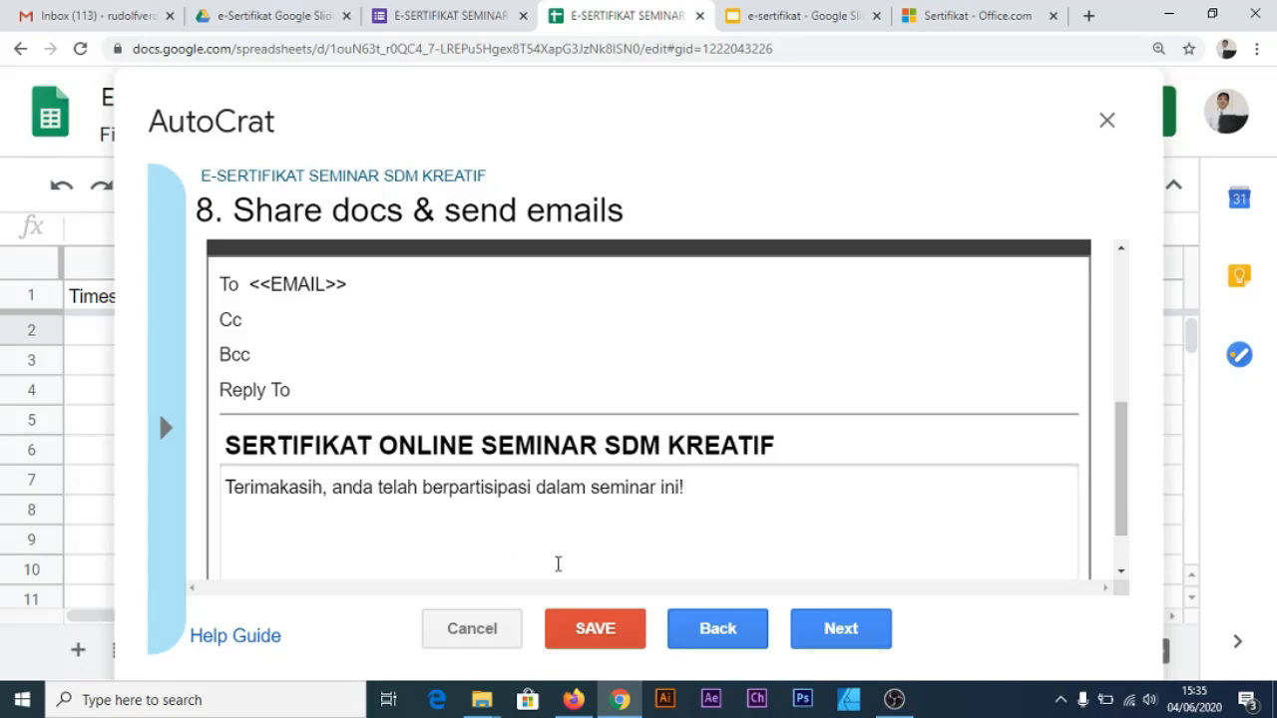
click(840, 629)
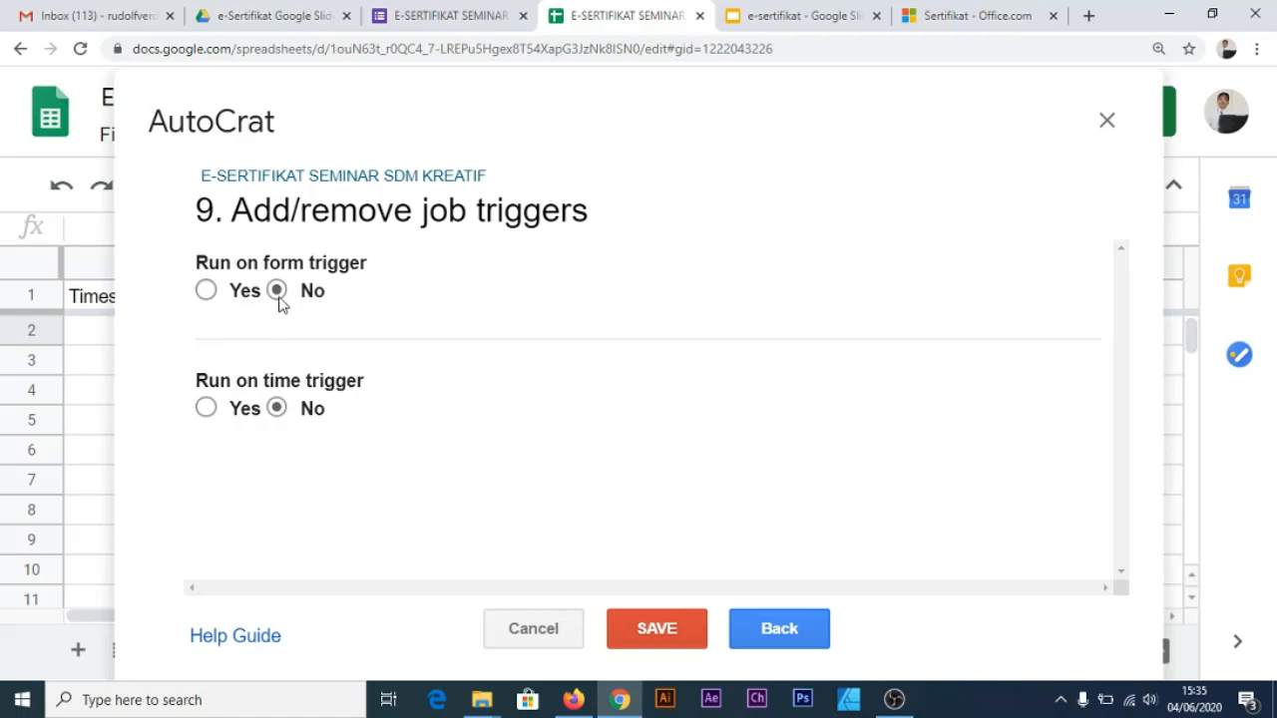
Set Run on form trigger to Yes, confirm enabling triggers, and save the AutoCrat certificate job
click(206, 292)
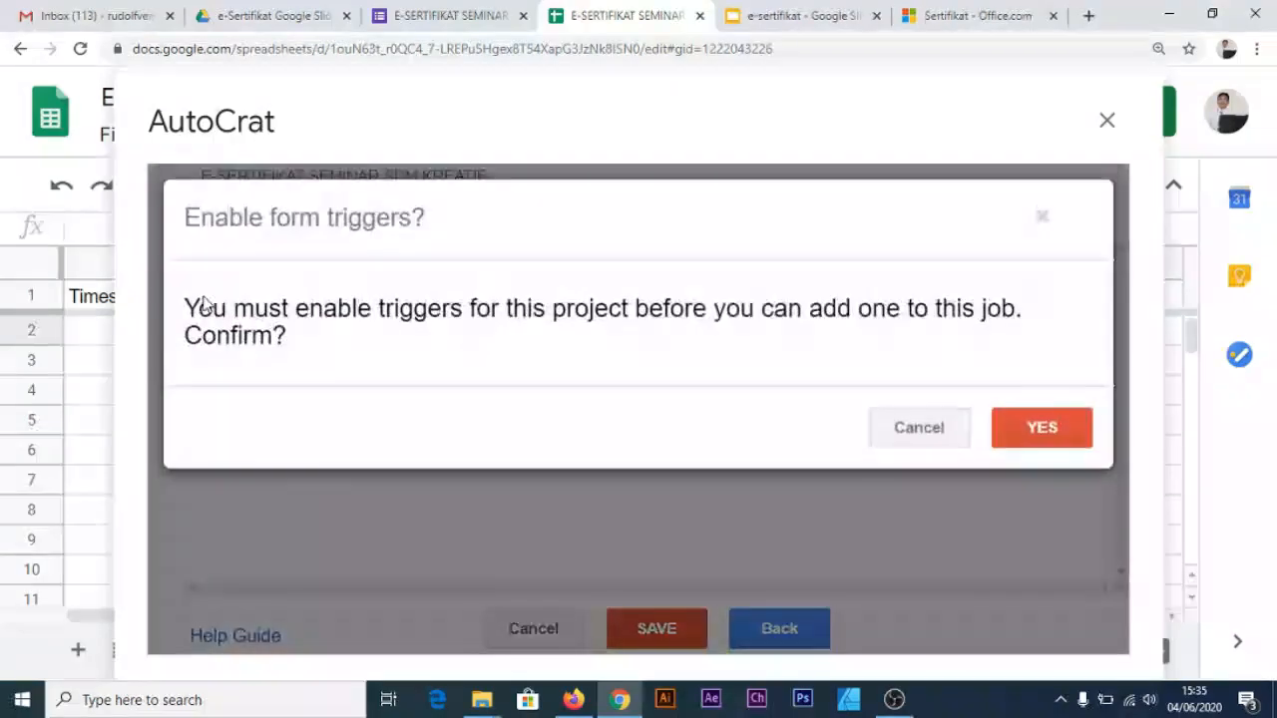
click(1055, 433)
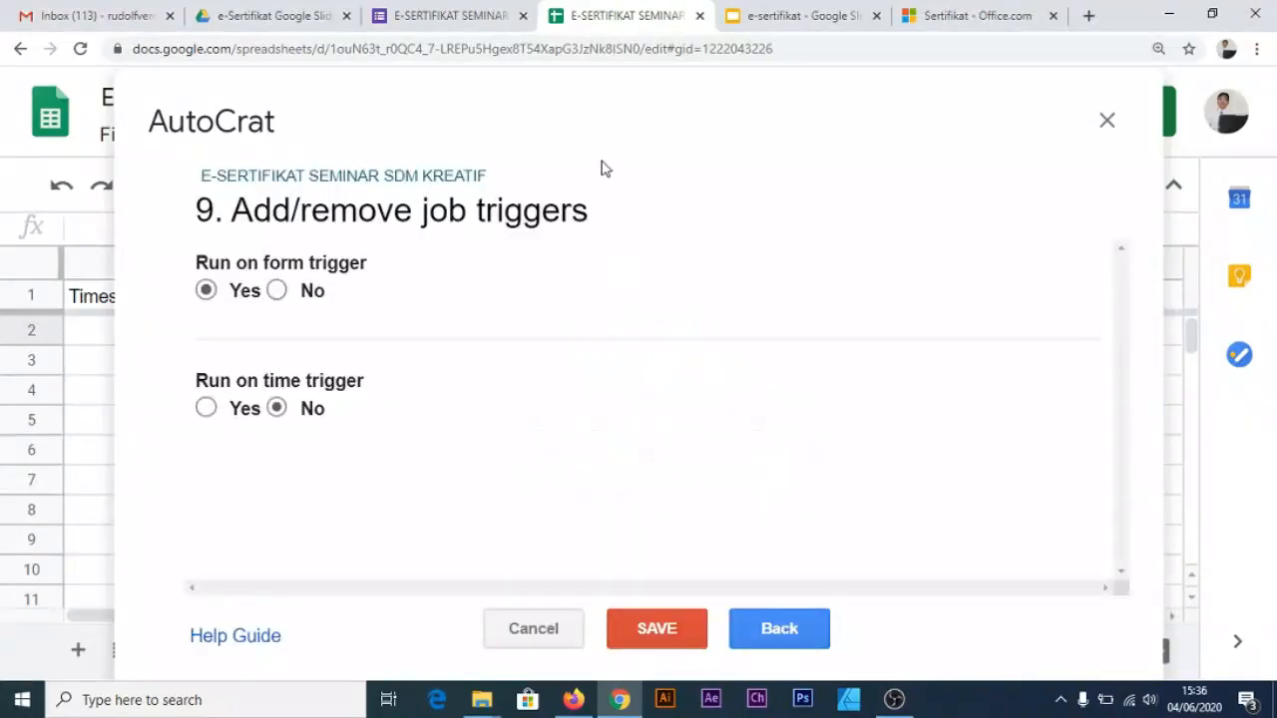
click(649, 635)
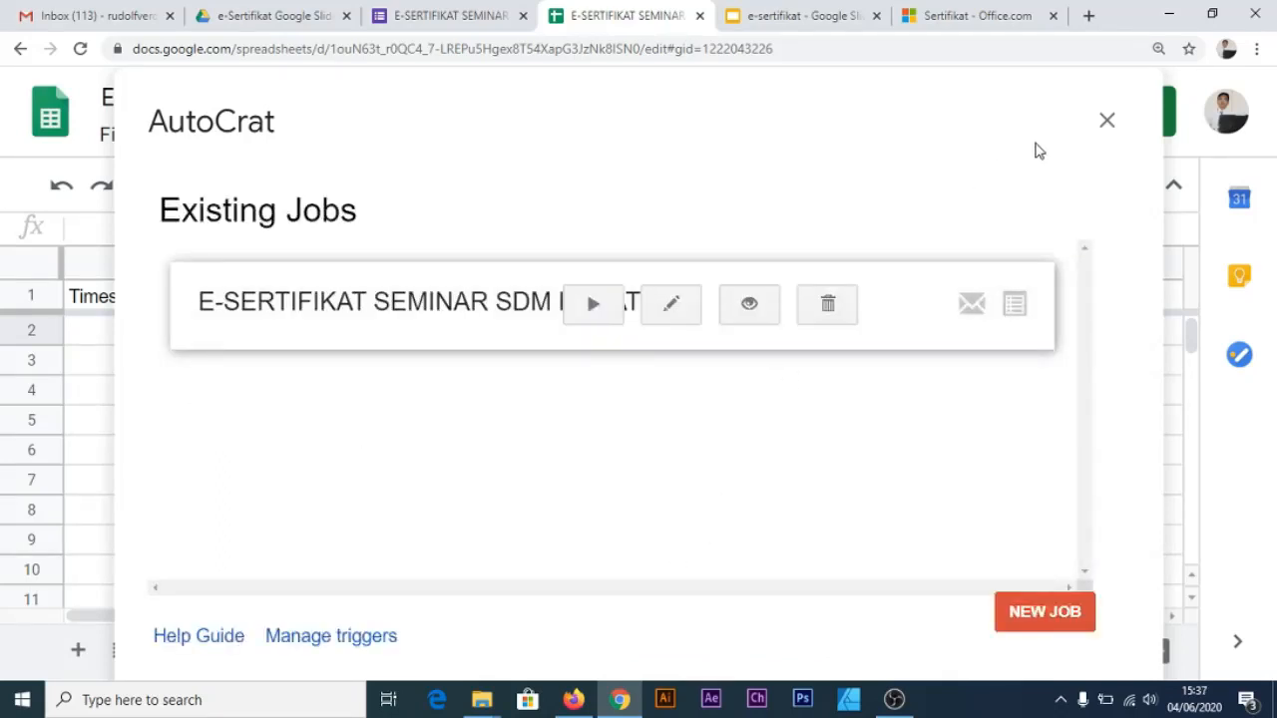
Close AutoCrat and return to the E-SERTIFIKAT SEMINAR SDM KREATIF form editor at normal zoom
click(1107, 121)
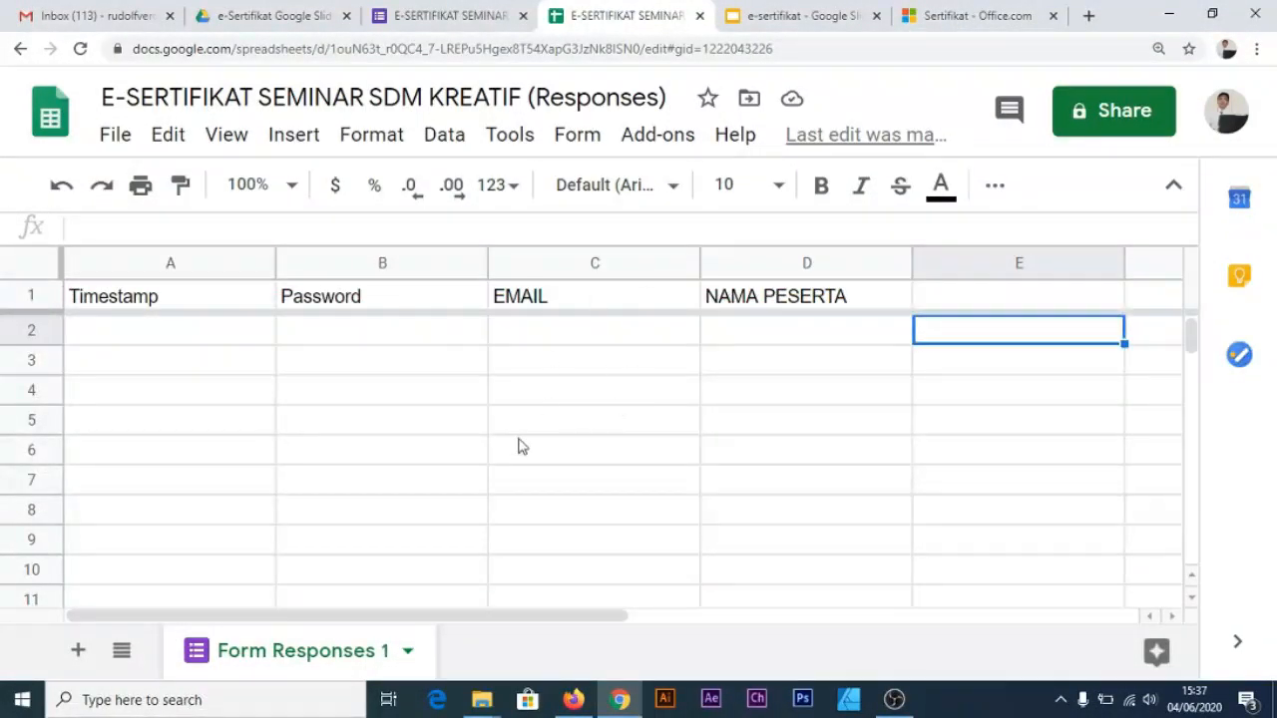
click(414, 24)
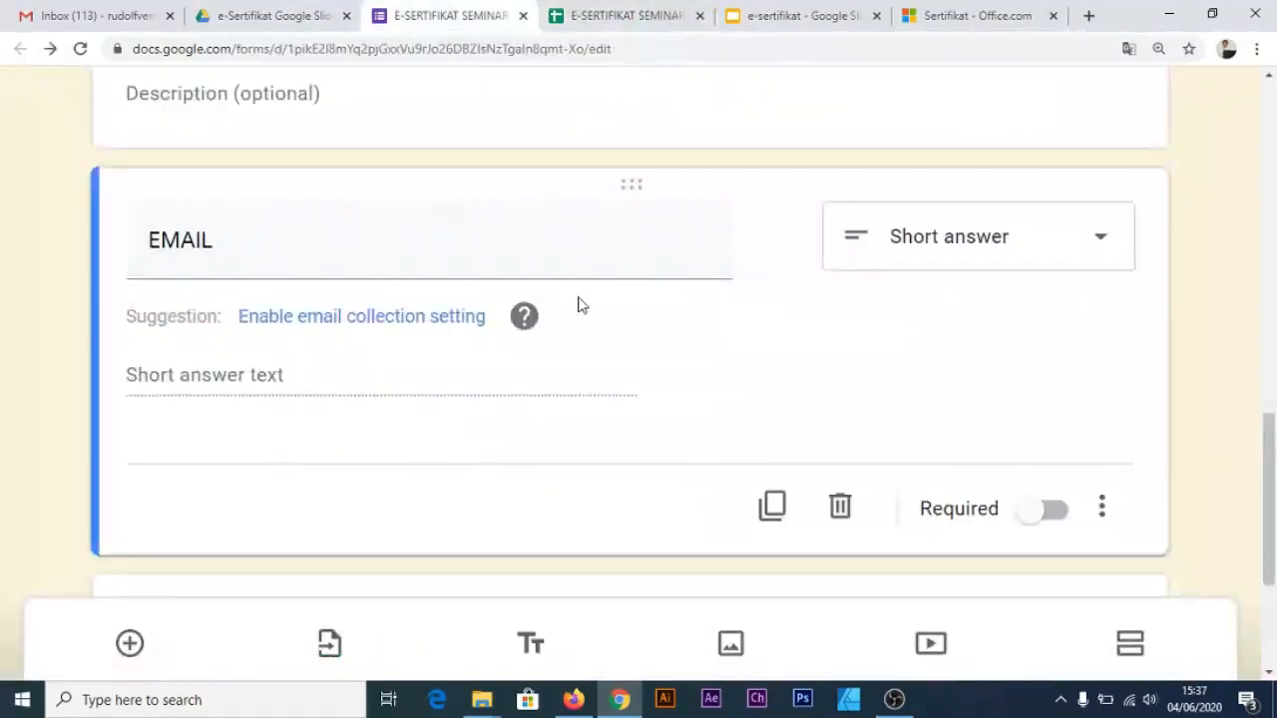
mouse_move(516, 324)
scroll(517, 328, down, 3)
scroll(516, 328, up, 5)
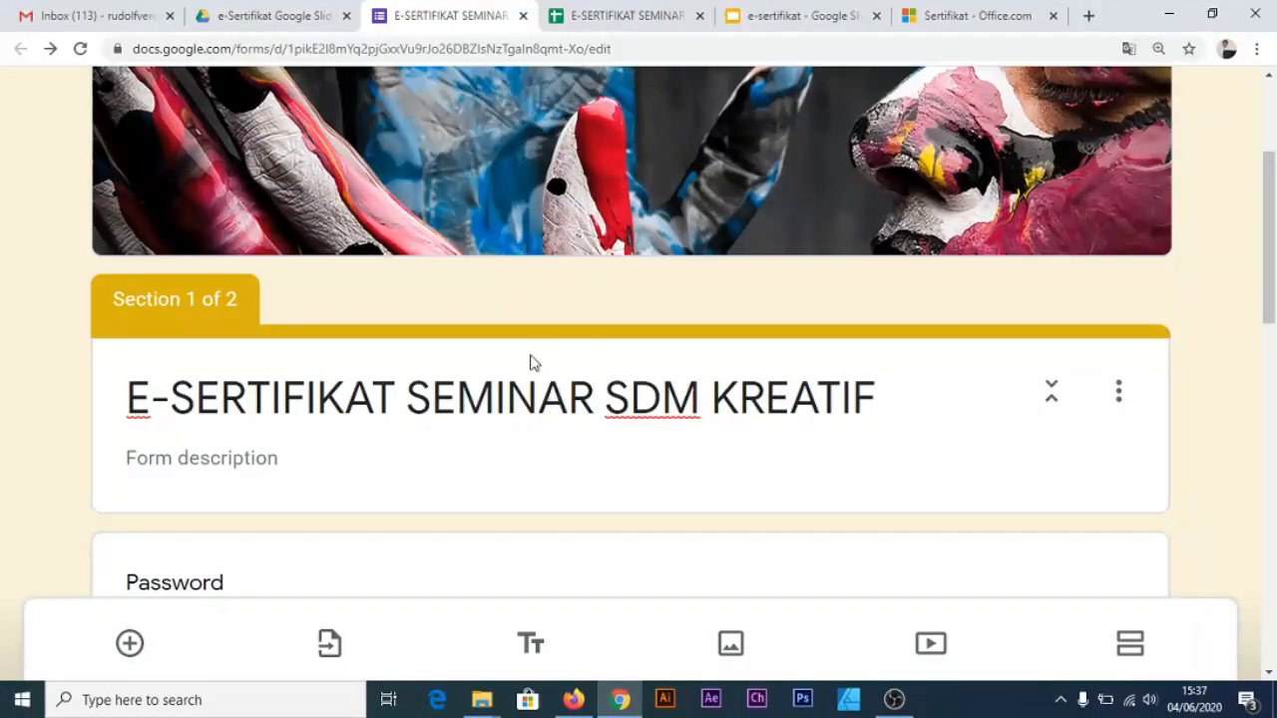
scroll(692, 345, up, 3)
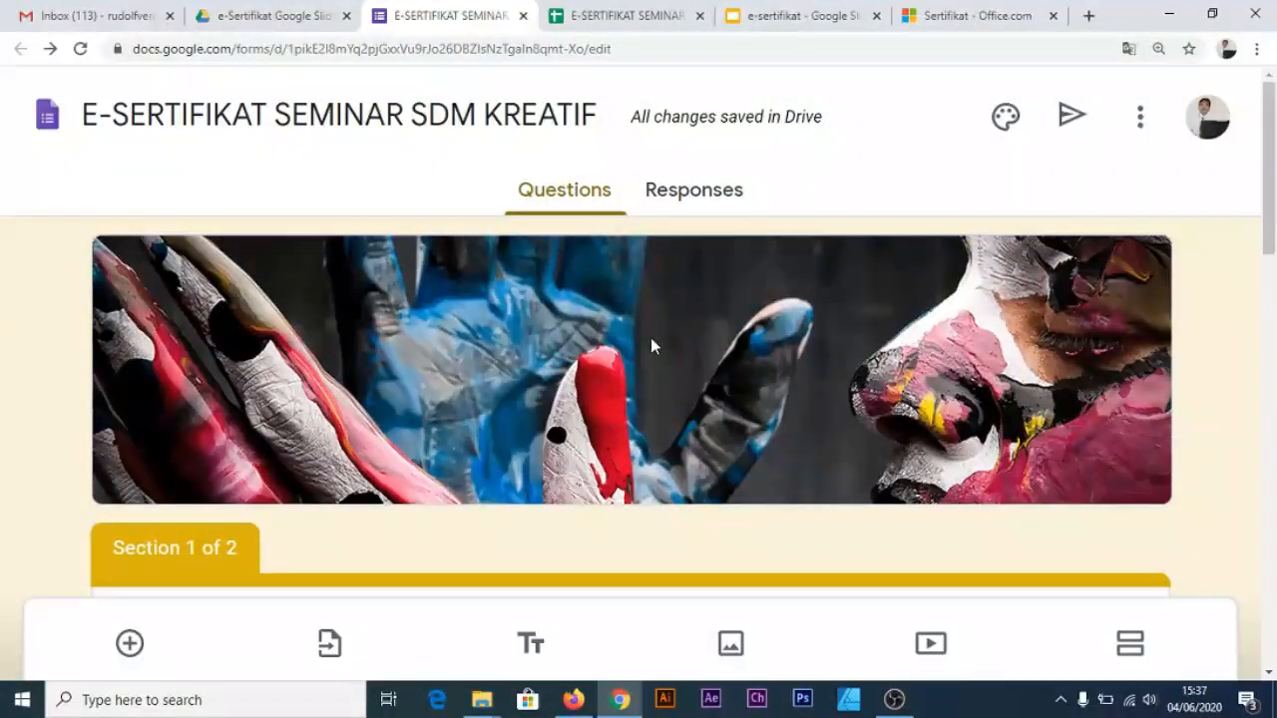
key(ctrl+0)
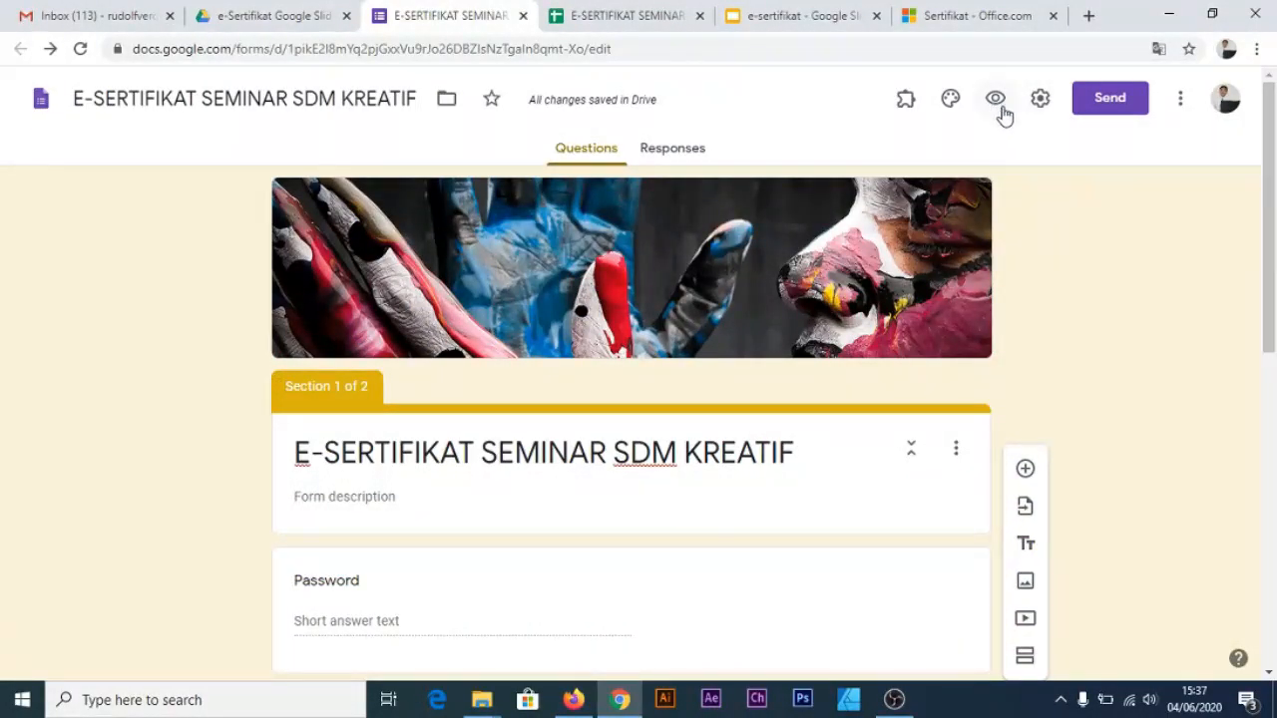
Preview the form enlarged and submit a first Password answer, which gets rejected
click(996, 100)
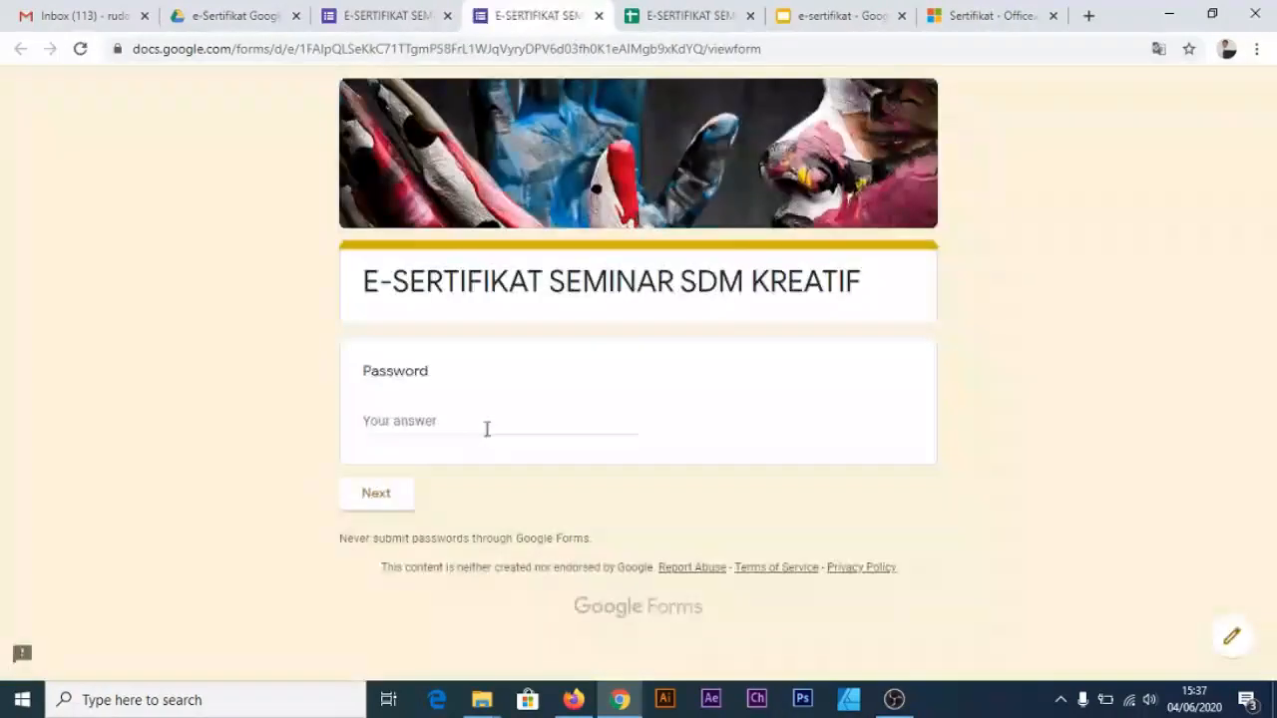
key(ctrl+plus)
key(ctrl+plus)
click(491, 517)
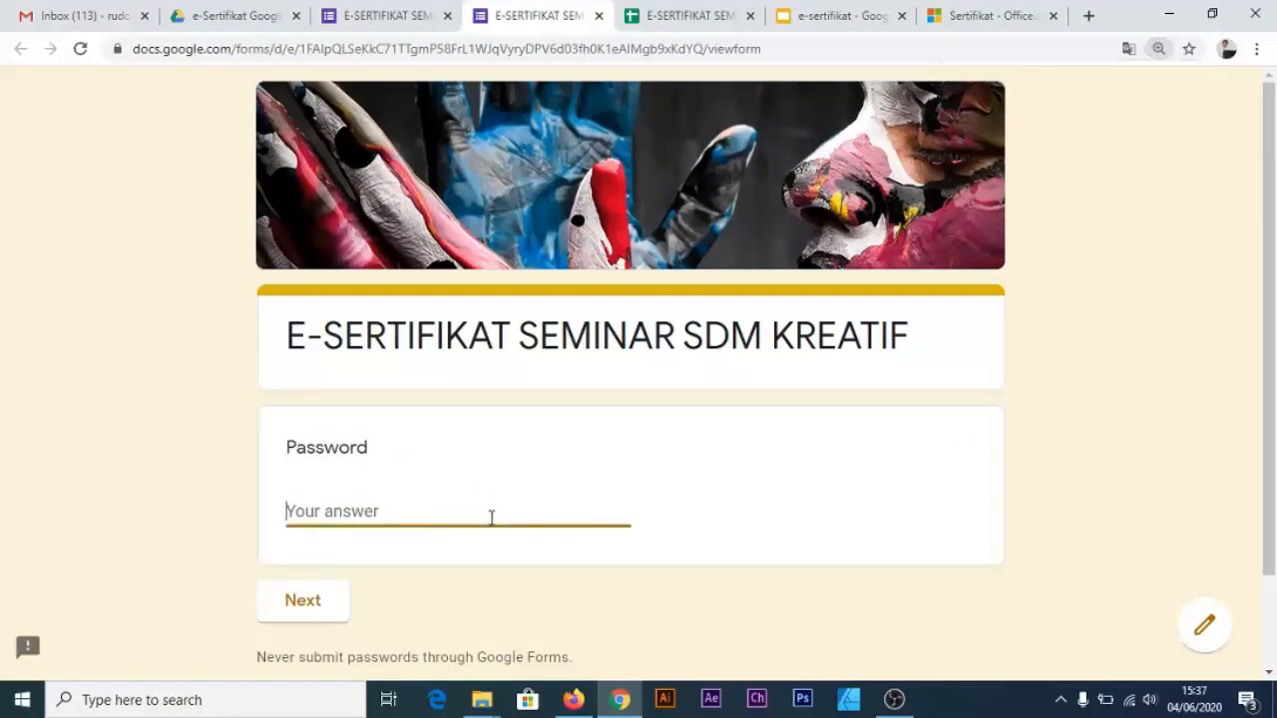
text(PAKET)
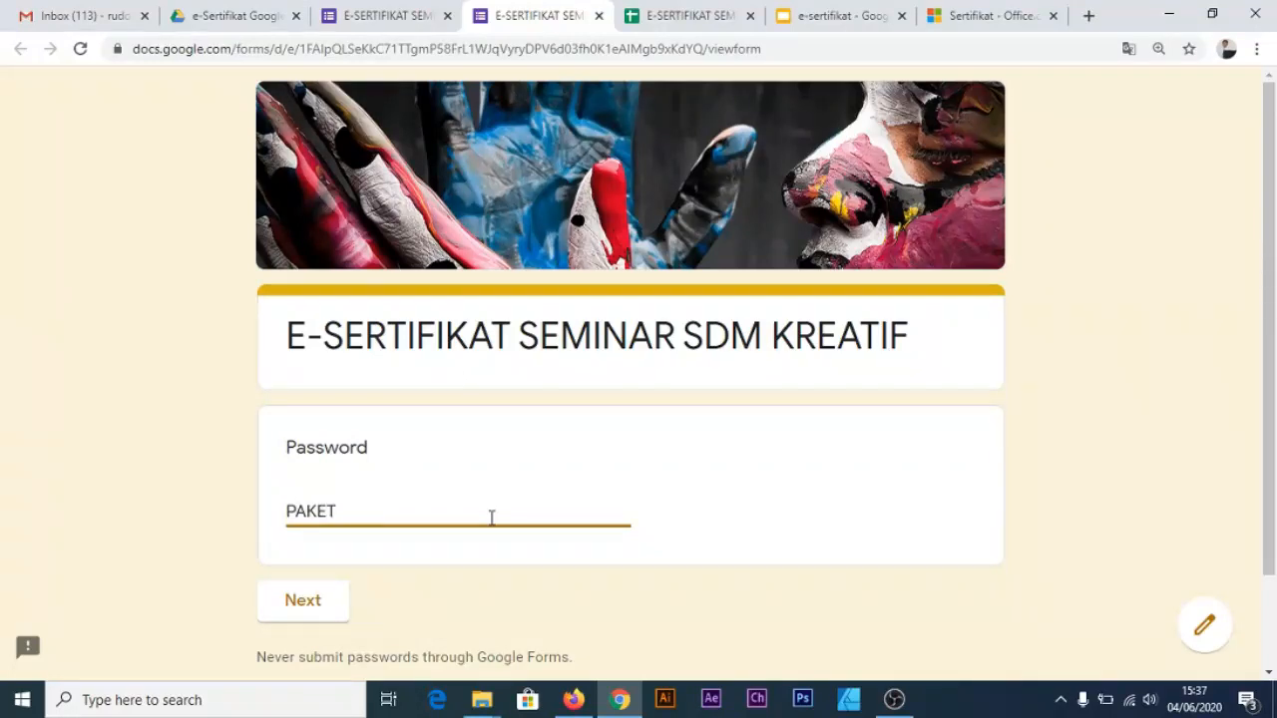
click(319, 608)
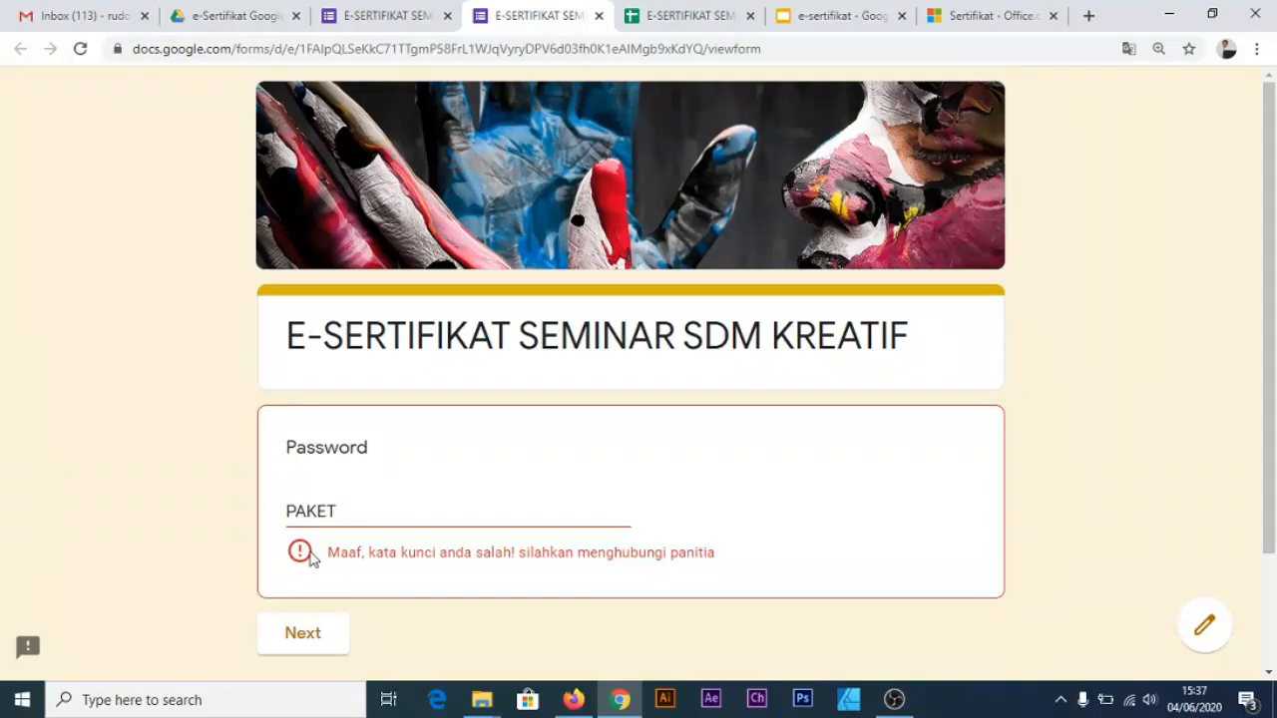
Replace the rejected answer with the correct password and continue to the participant data section
click(415, 514)
key(BackSpace)
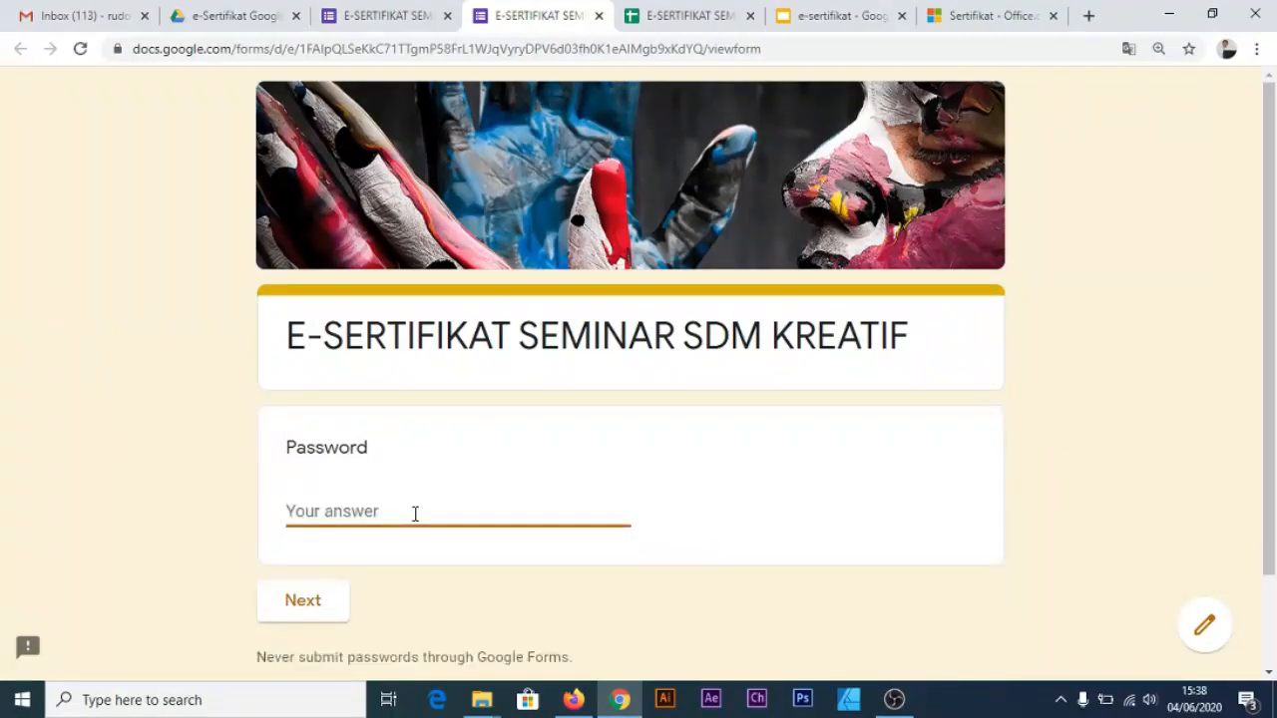
text(pA)
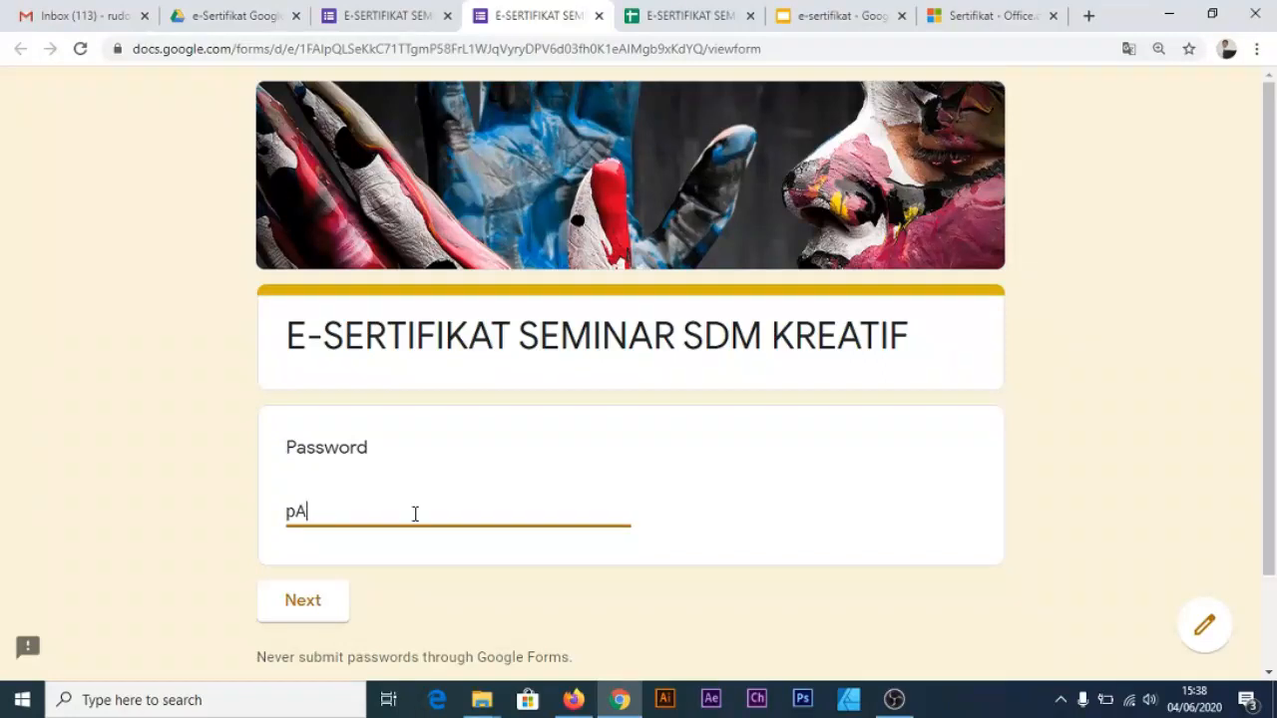
key(BackSpace)
key(BackSpace)
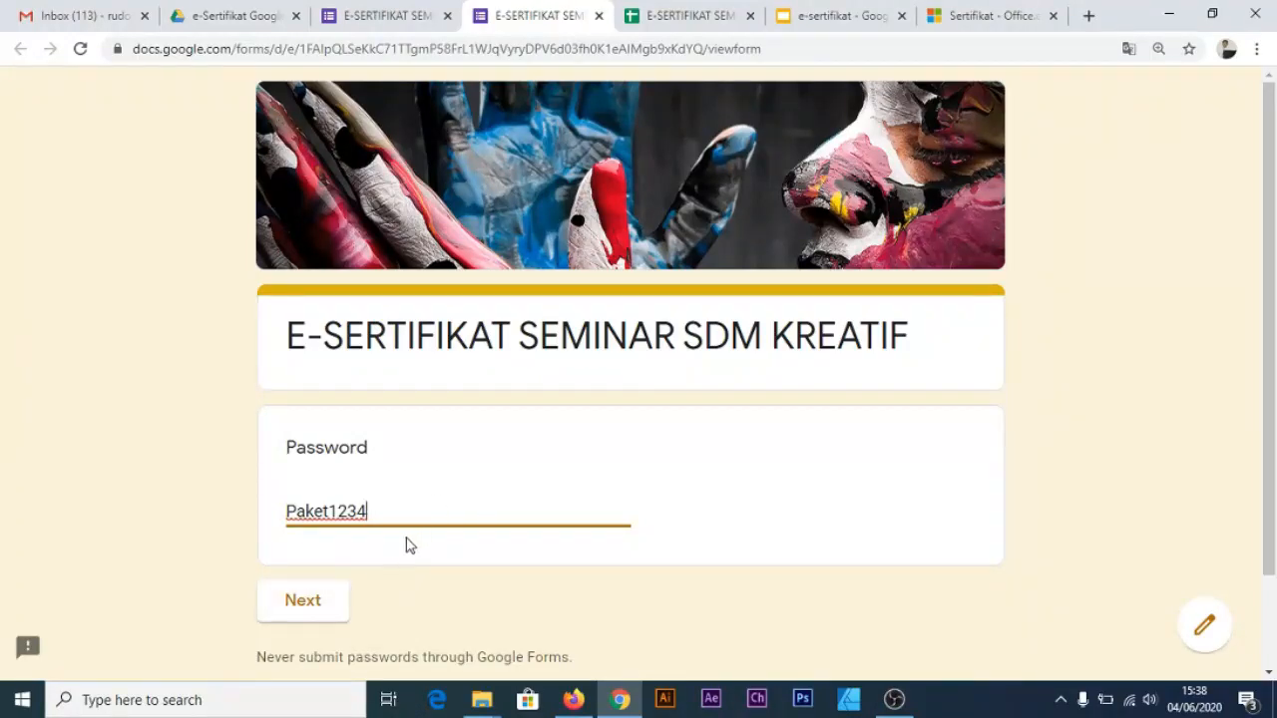
click(317, 605)
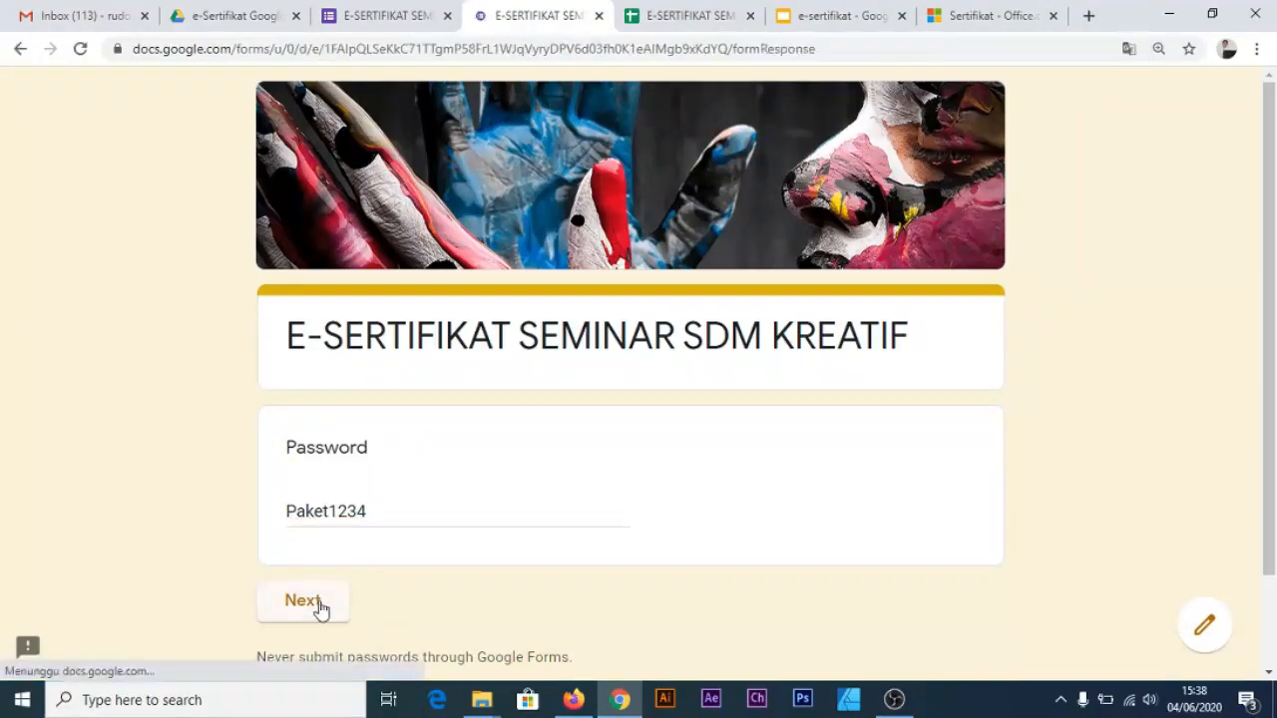
Fill in the participant's e-mail under EMAIL and full name under NAMA PESERTA, then submit the response
scroll(459, 456, down, 3)
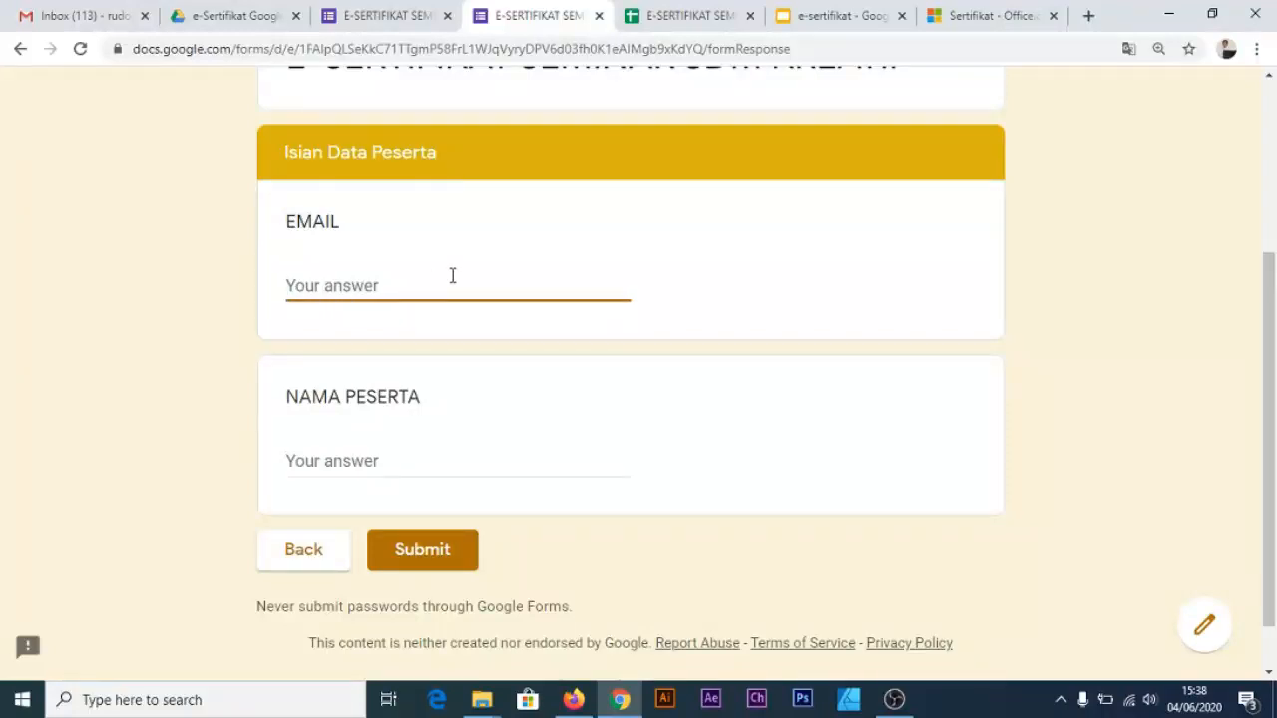
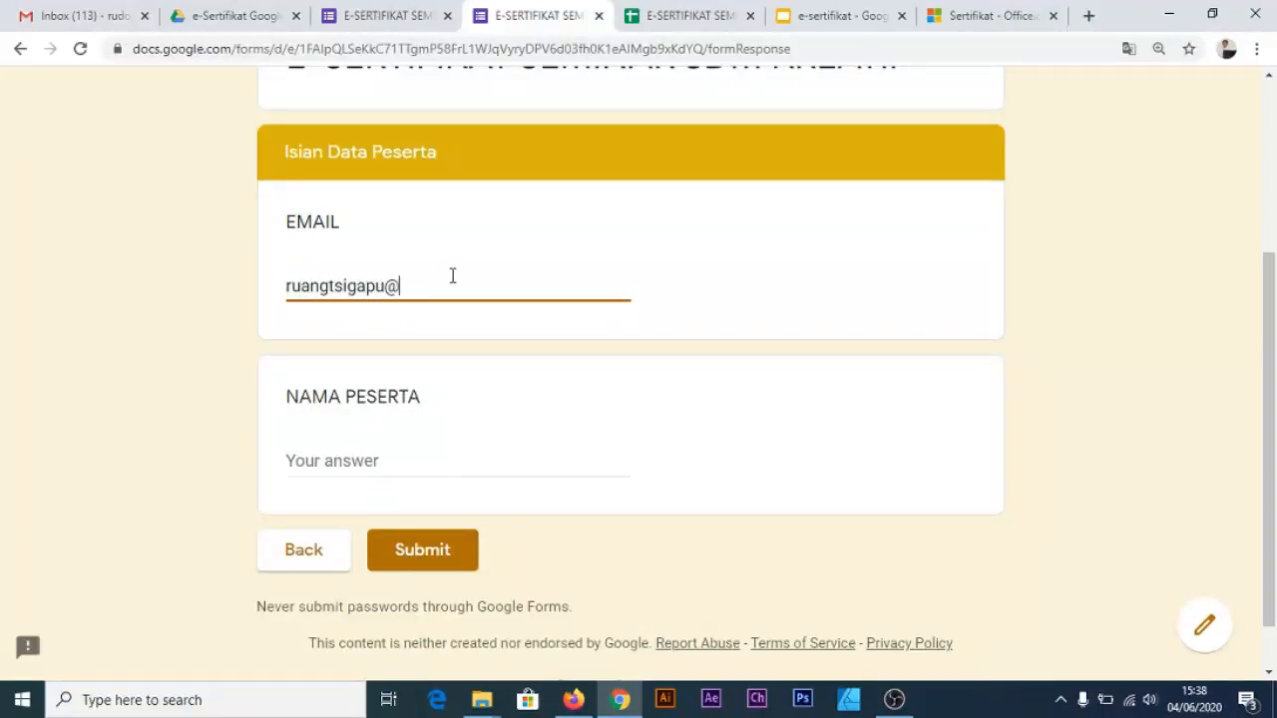
click(461, 461)
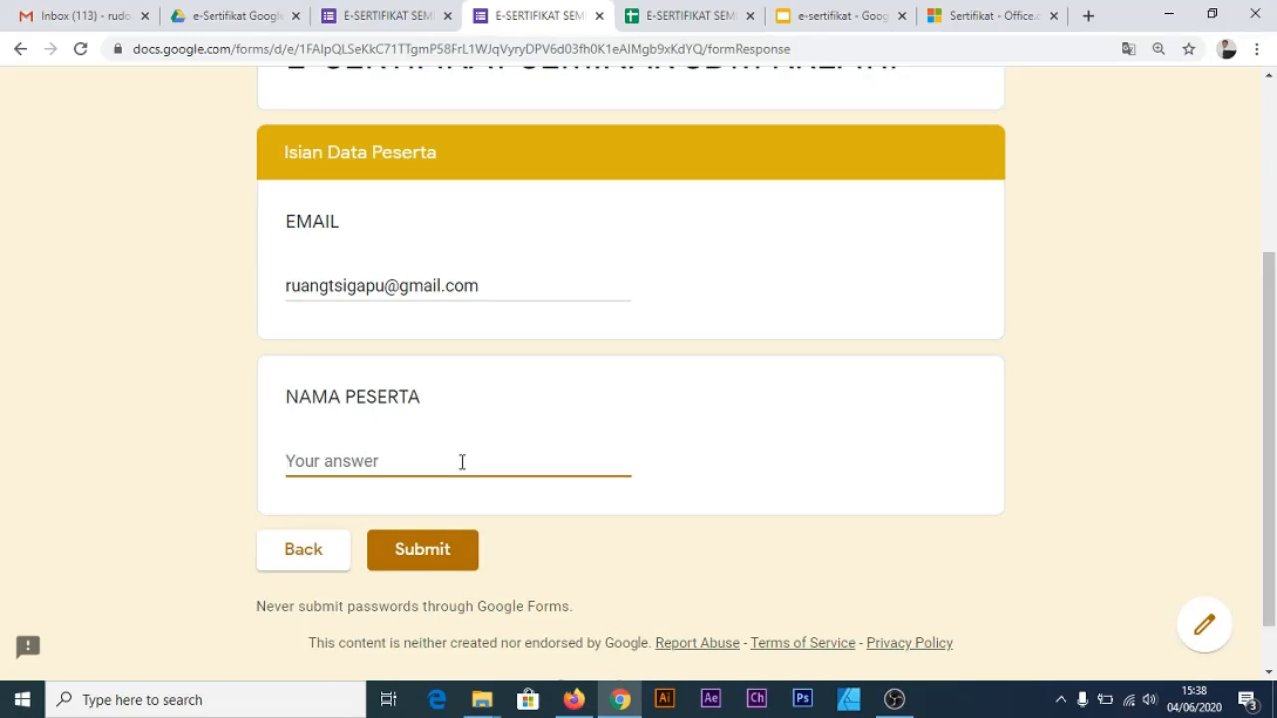
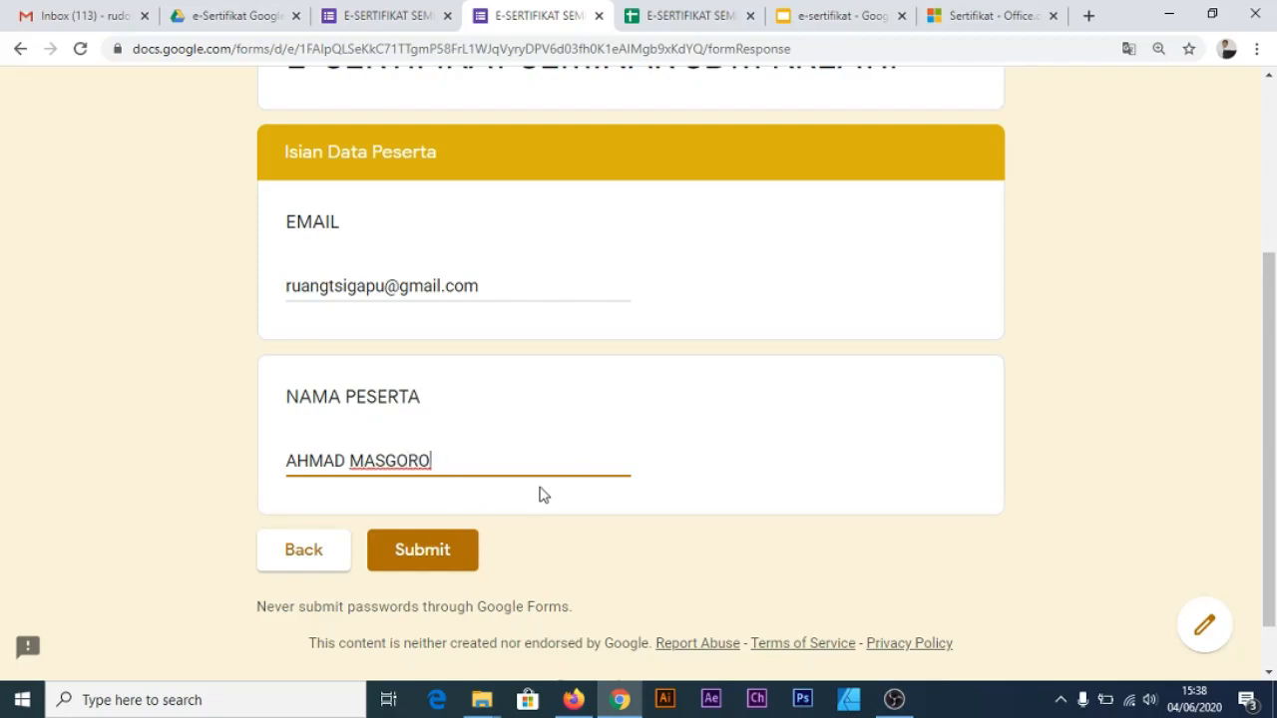
click(442, 557)
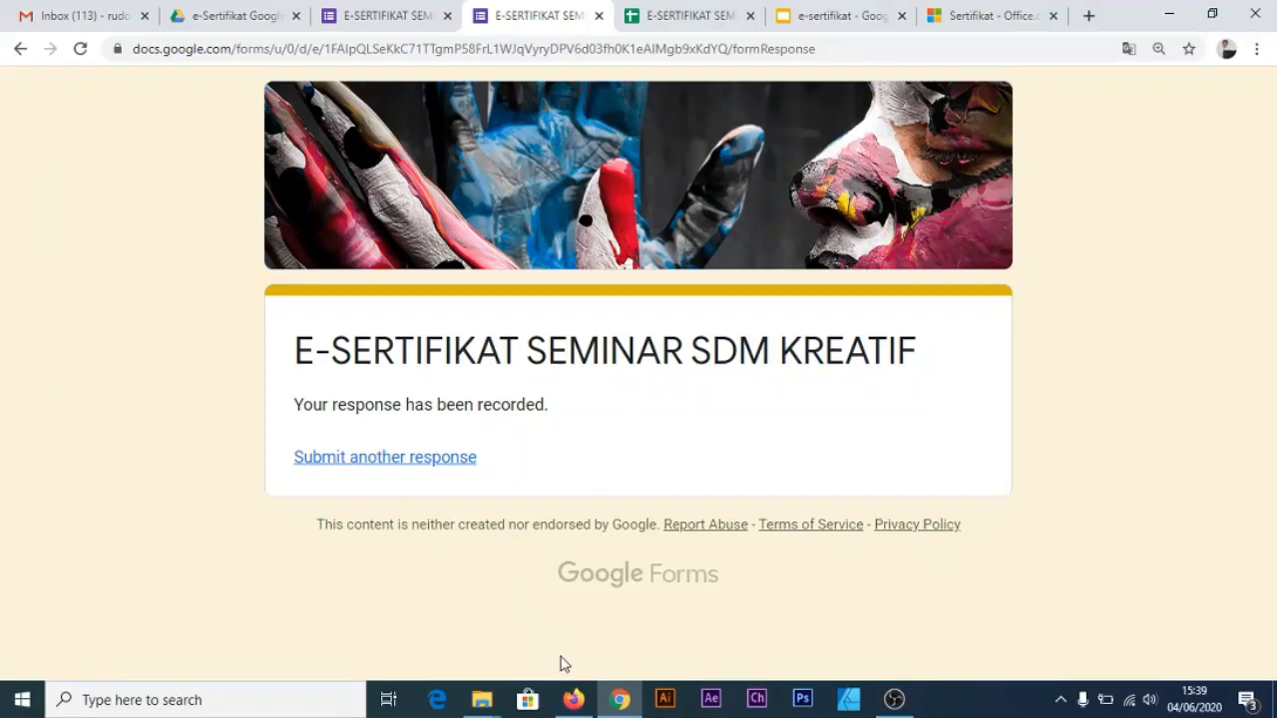
click(573, 700)
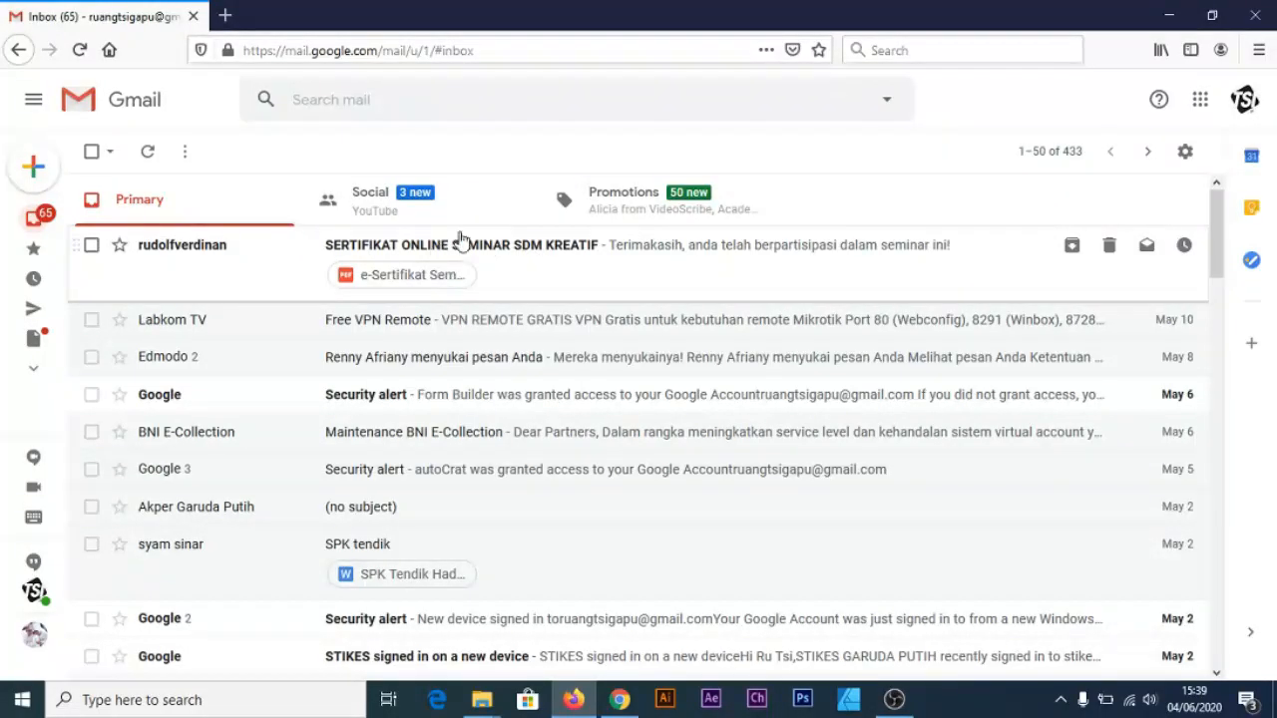
Open the SERTIFIKAT ONLINE SEMINAR SDM KREATIF email and view its e-Sertifikat PDF in Microsoft Edge
click(479, 257)
scroll(265, 399, up, 2)
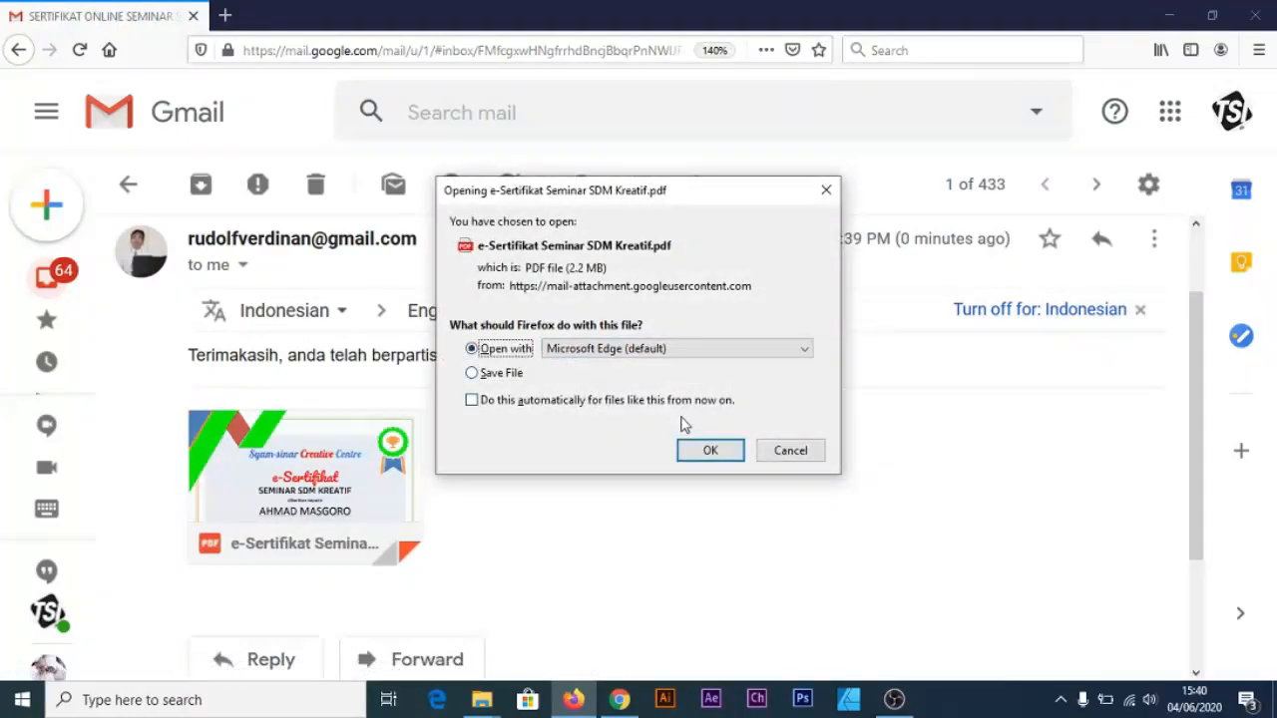
click(706, 450)
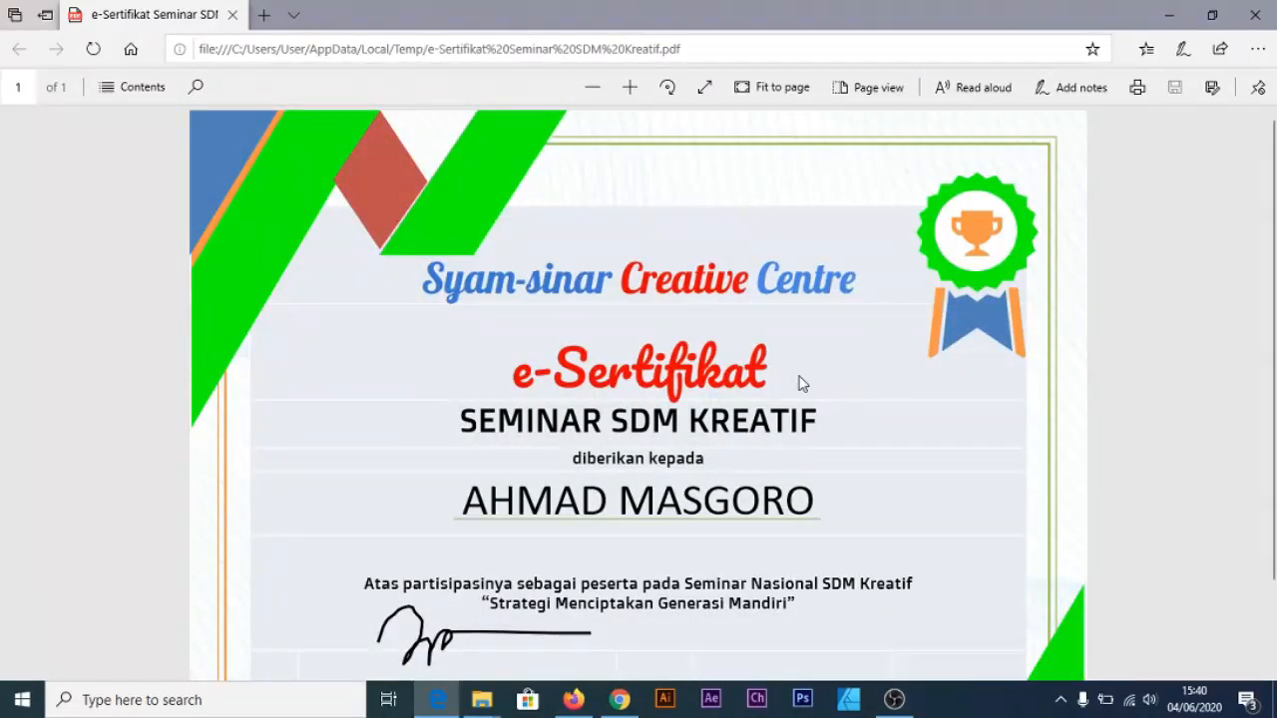
scroll(635, 392, down, 1)
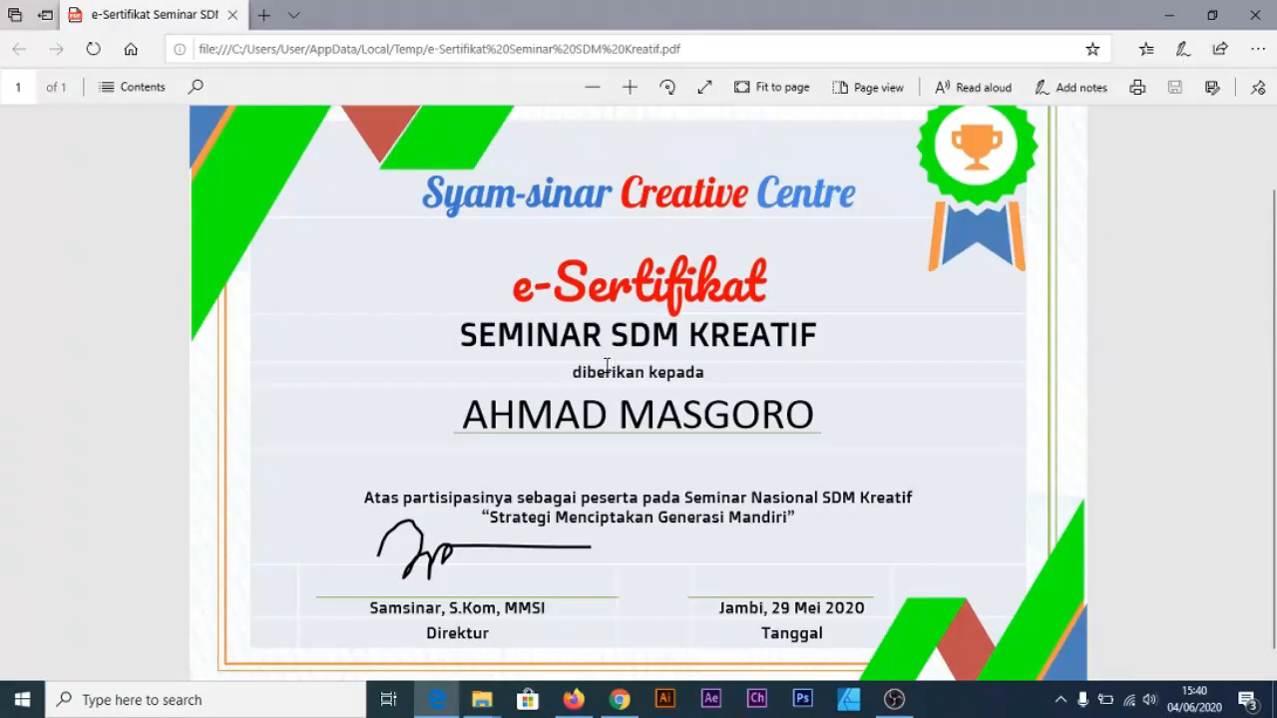
triple_click(464, 417)
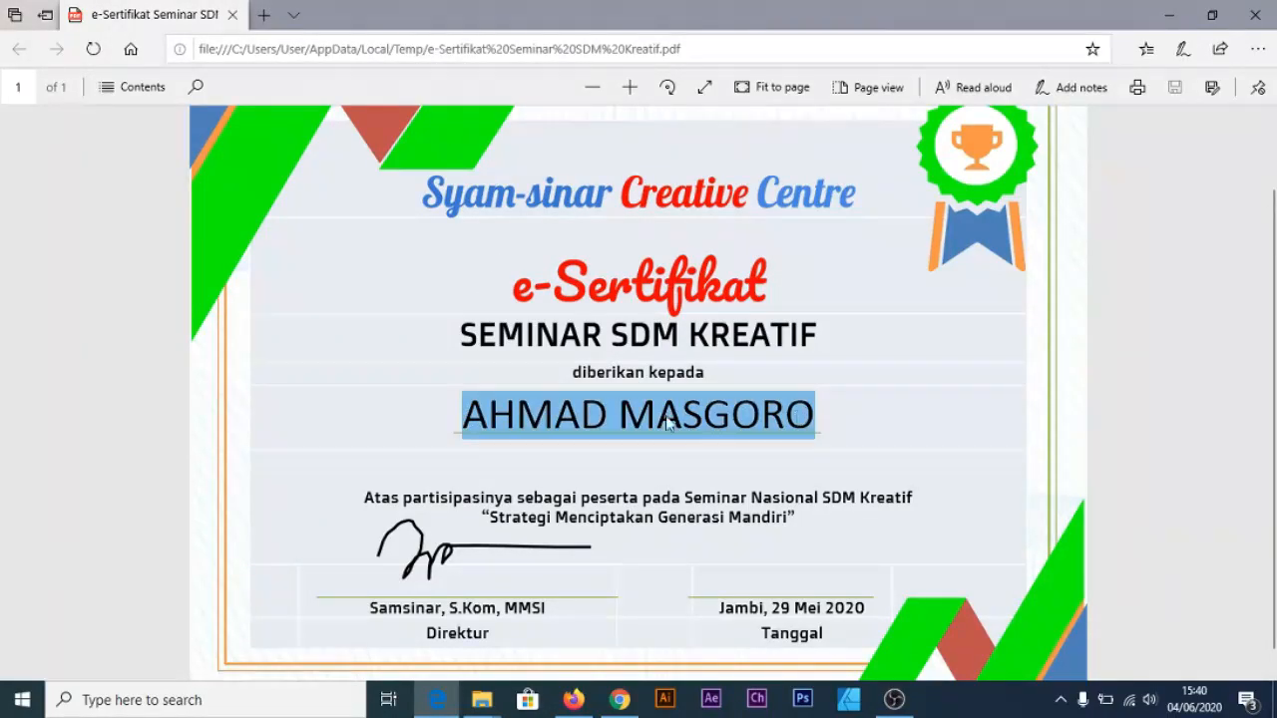
drag(465, 423, 861, 416)
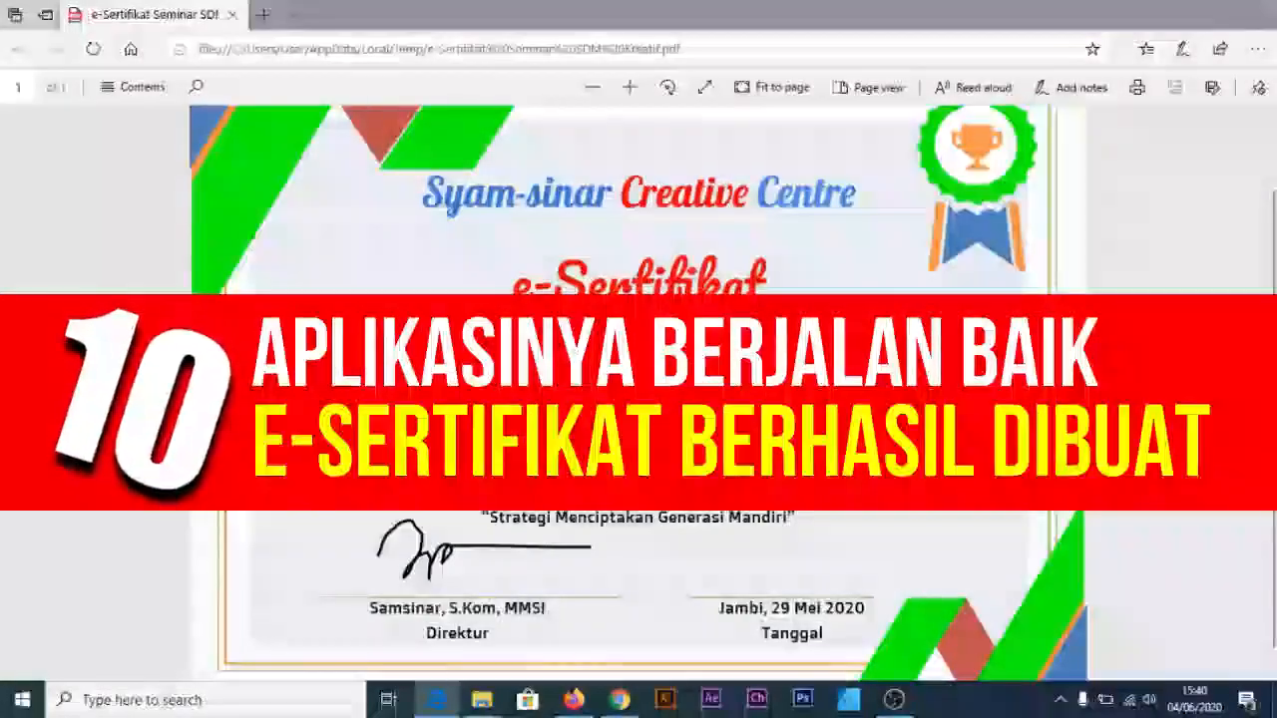
scroll(639, 391, down, 1)
scroll(639, 392, up, 2)
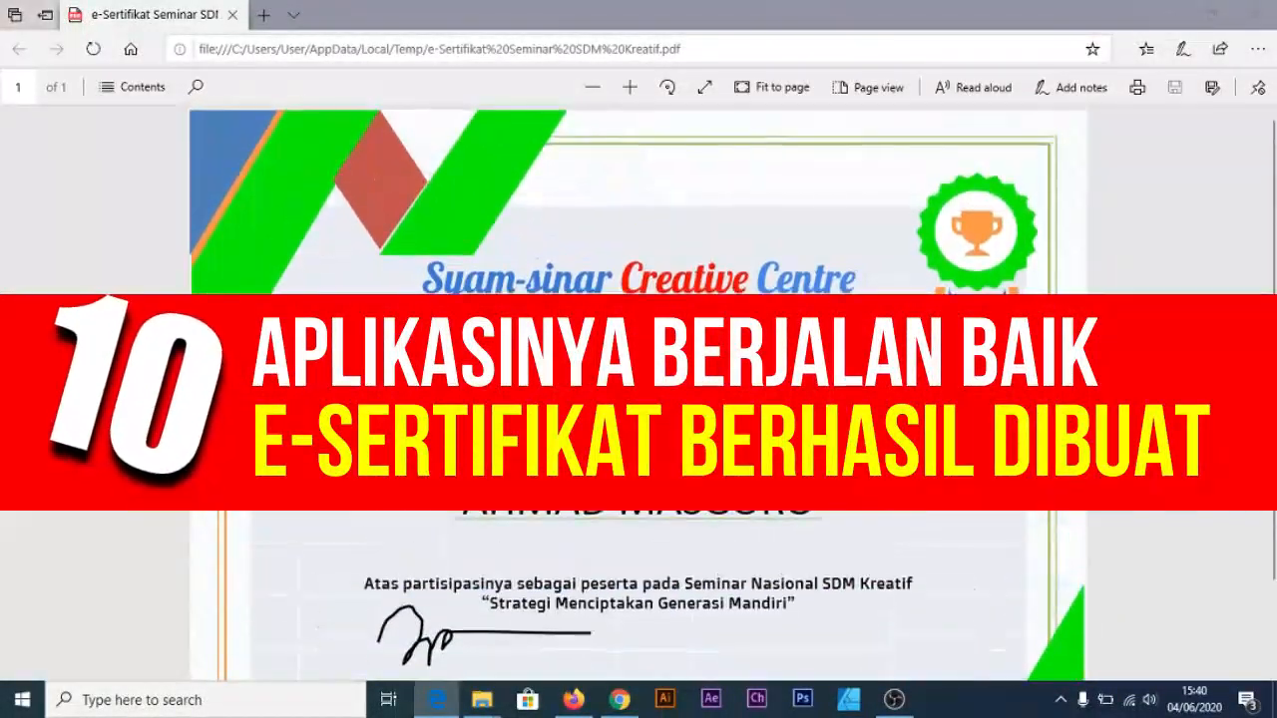
scroll(638, 391, down, 2)
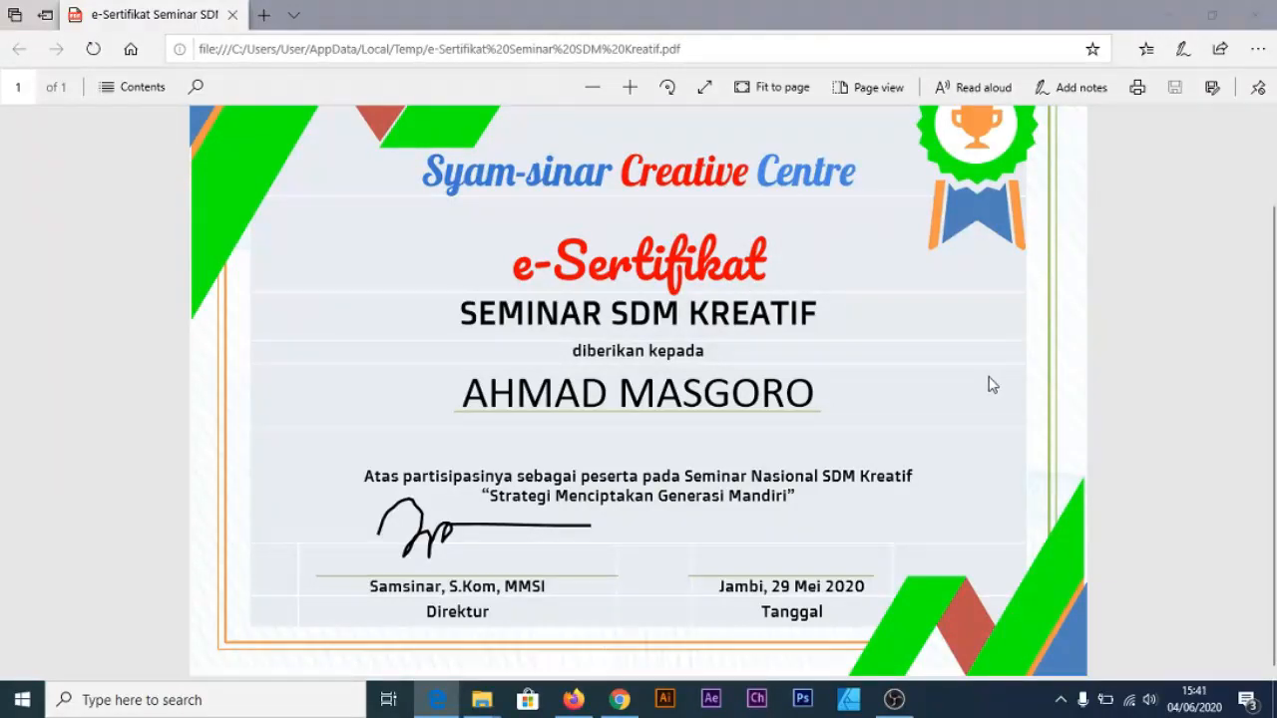
scroll(992, 379, up, 2)
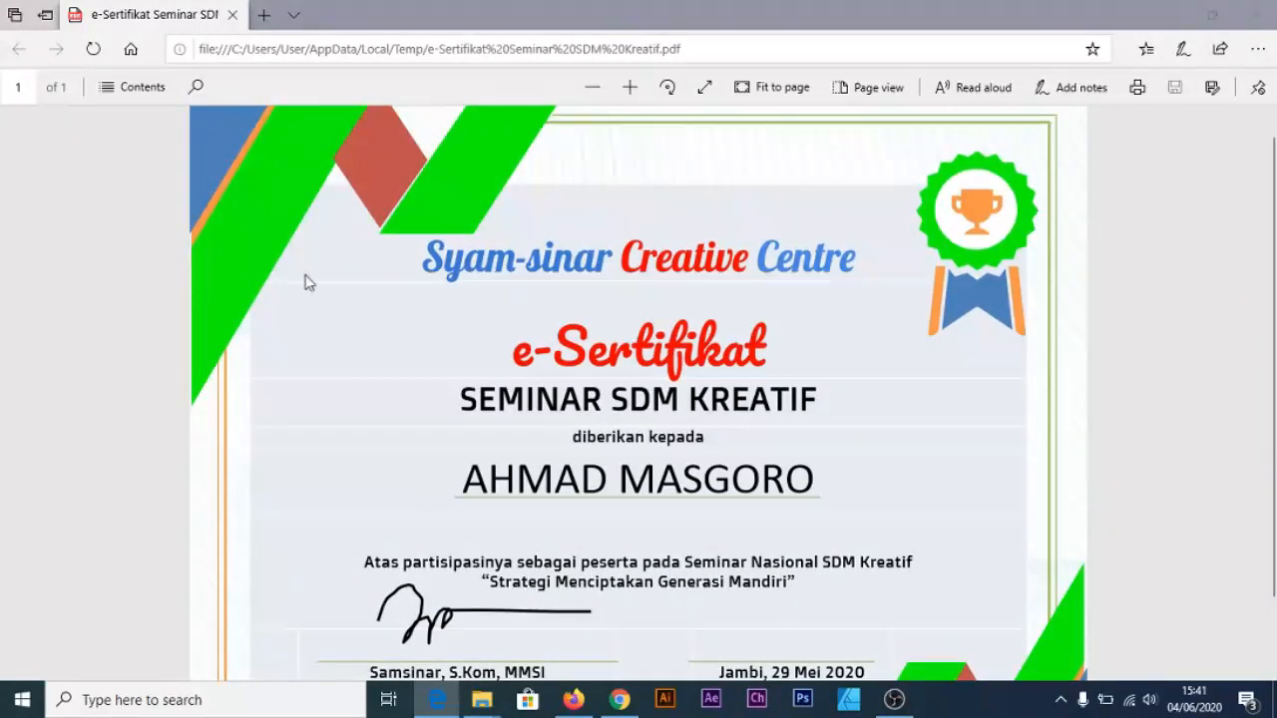
scroll(392, 282, up, 1)
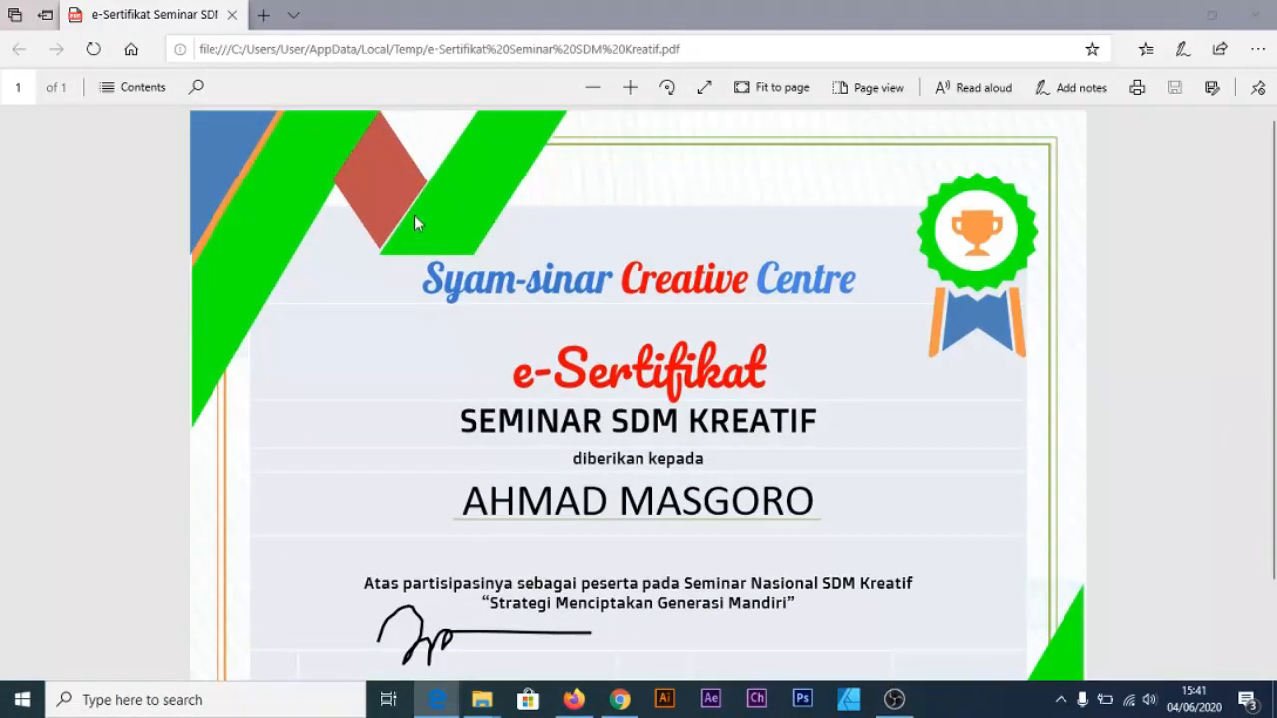
scroll(501, 221, down, 2)
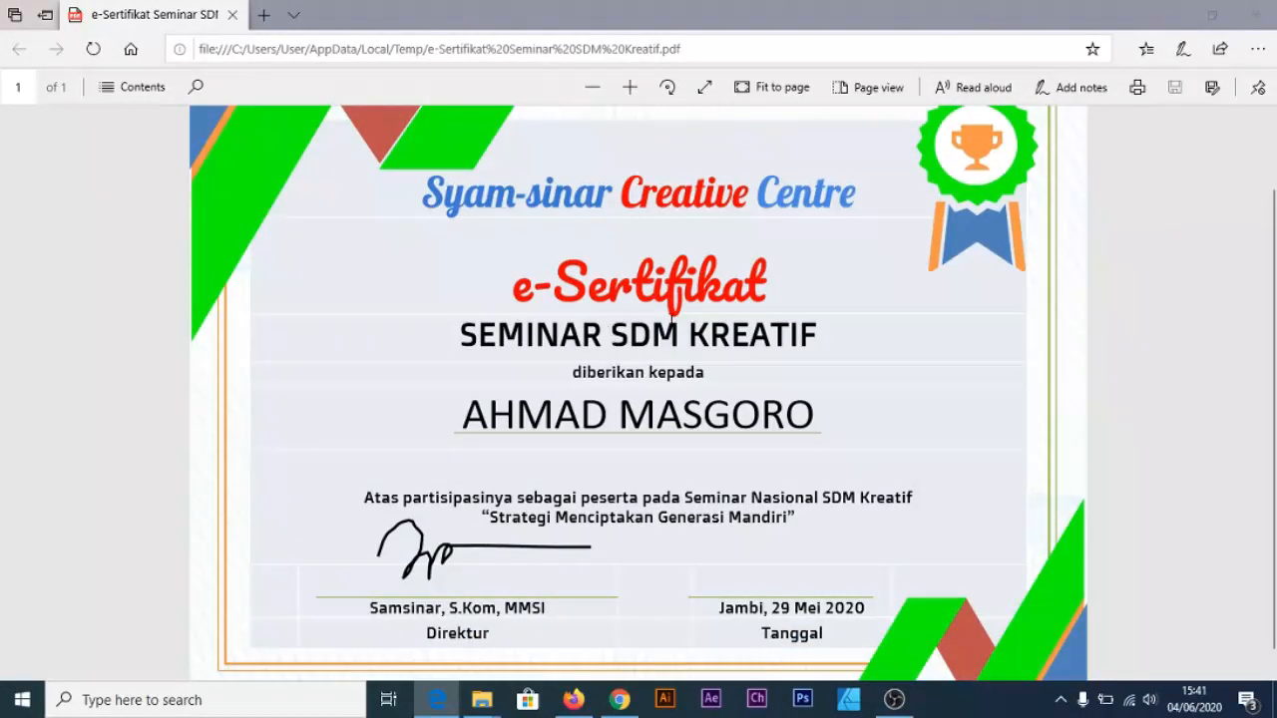
scroll(692, 315, down, 2)
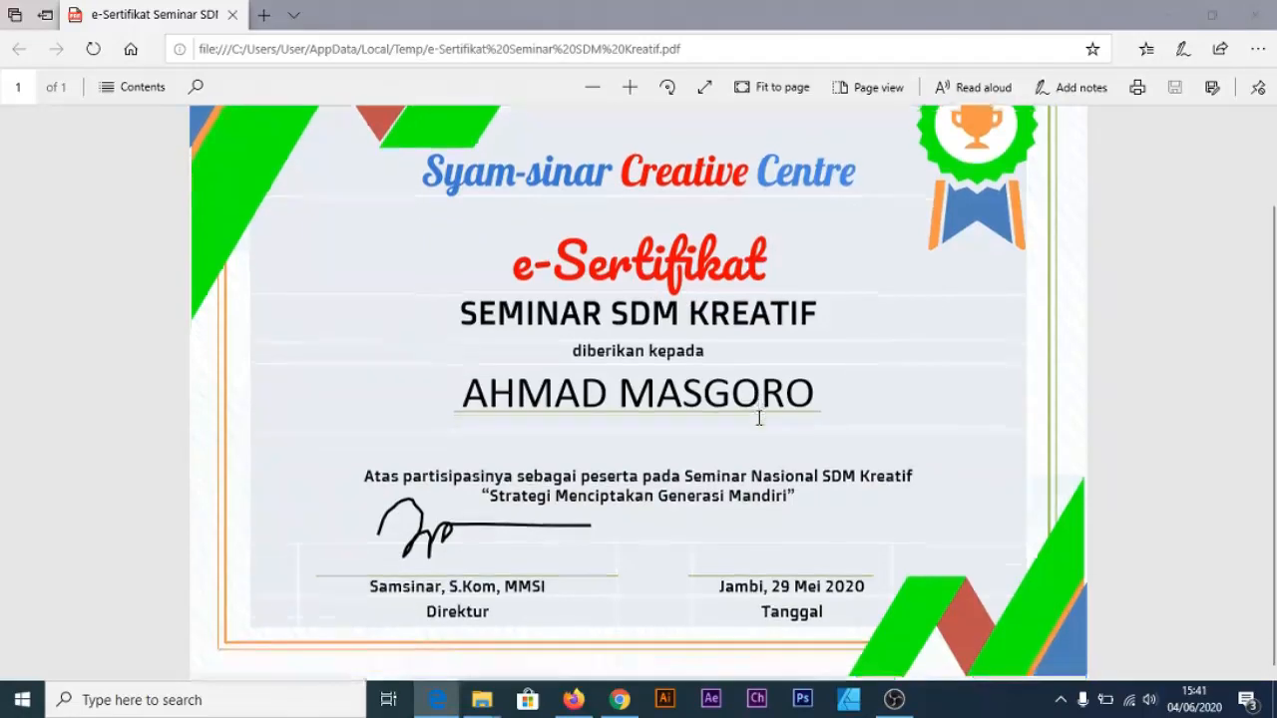
scroll(738, 409, up, 4)
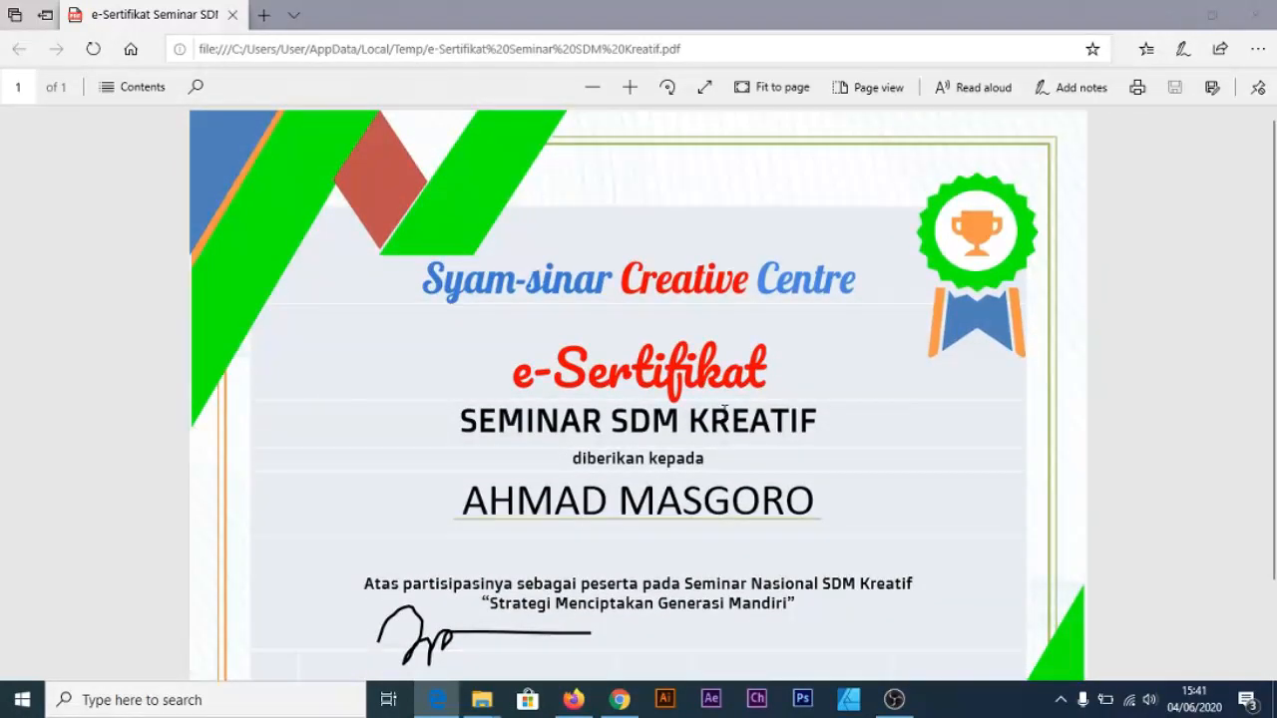